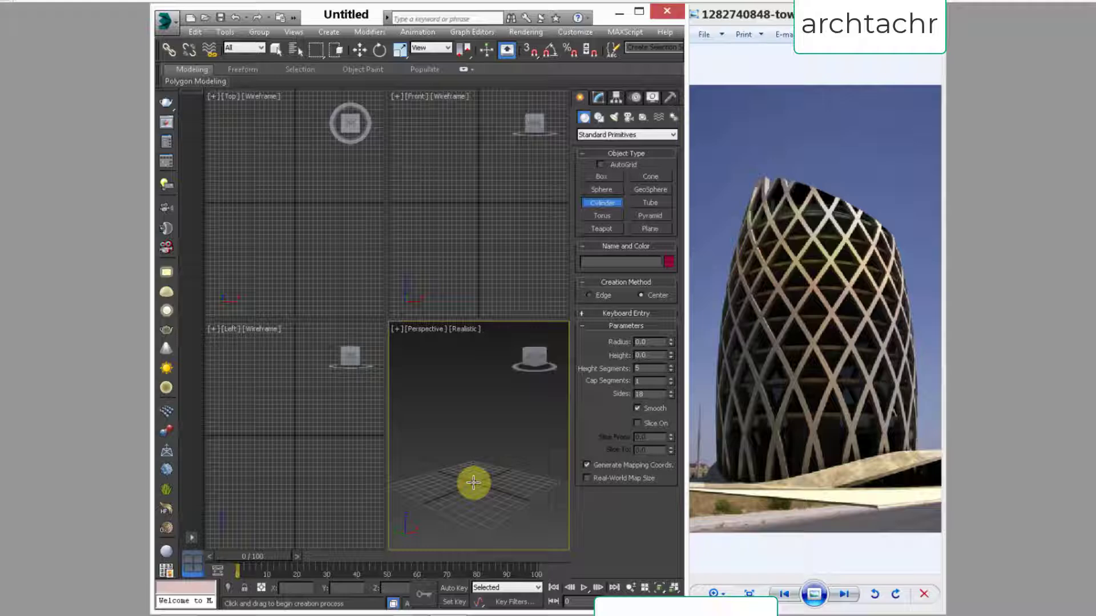
pyautogui.moveTo(472, 486); pyautogui.dragTo(473, 499)
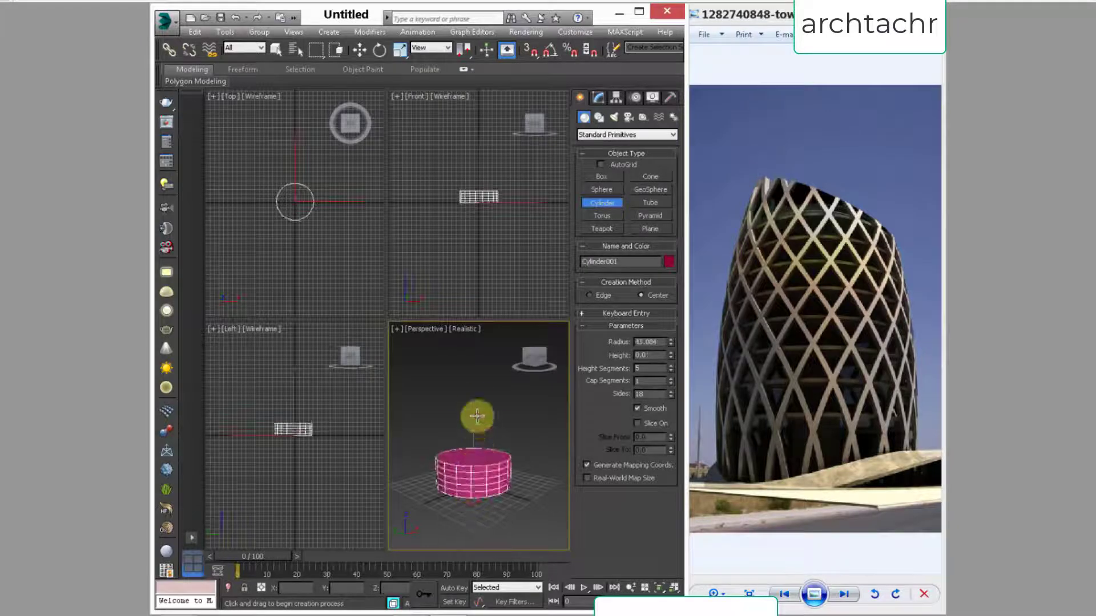
pyautogui.click(475, 330)
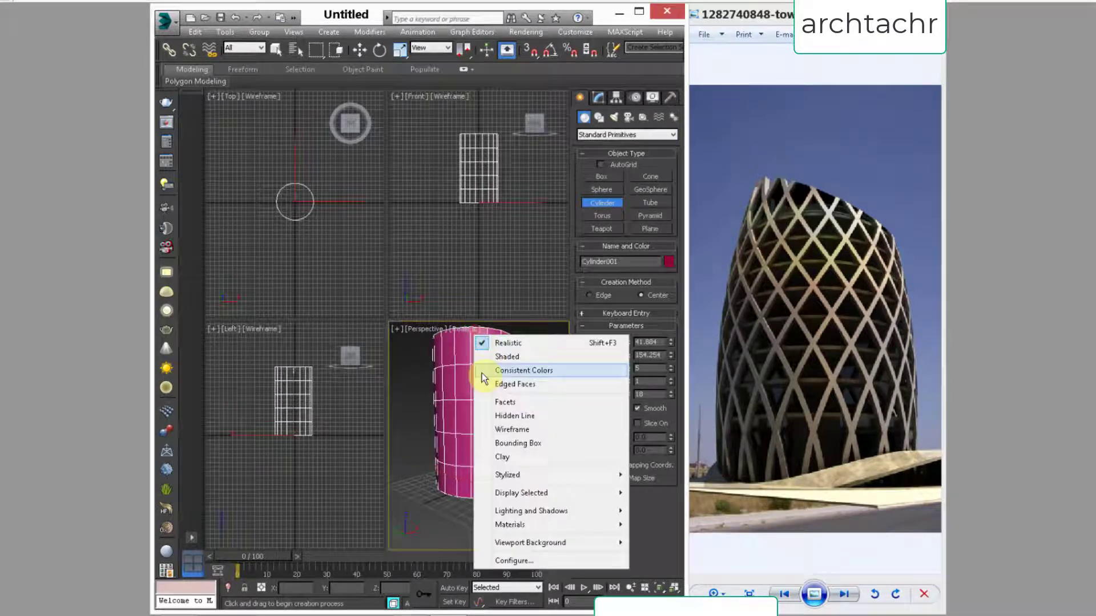
pyautogui.rightClick(451, 397)
# Step: Create a cylinder about 51 in radius and 147 high at the grid centre, and maximize the perspective view
pyautogui.moveTo(473, 484)
pyautogui.mouseDown()
pyautogui.moveTo(472, 514)
pyautogui.moveTo(473, 502)
pyautogui.mouseUp()
pyautogui.click(474, 344)
pyautogui.rightClick(474, 343)
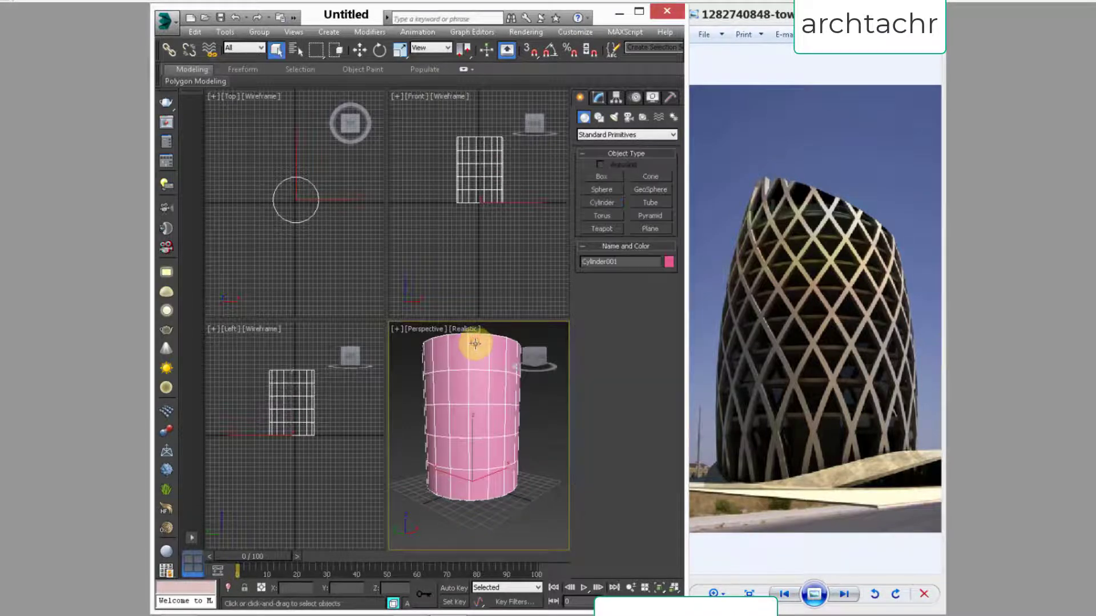
pyautogui.moveTo(463, 391); pyautogui.dragTo(455, 420, button='middle')
pyautogui.hotkey('alt', 'w')
pyautogui.moveTo(399, 384); pyautogui.dragTo(455, 372, button='middle')
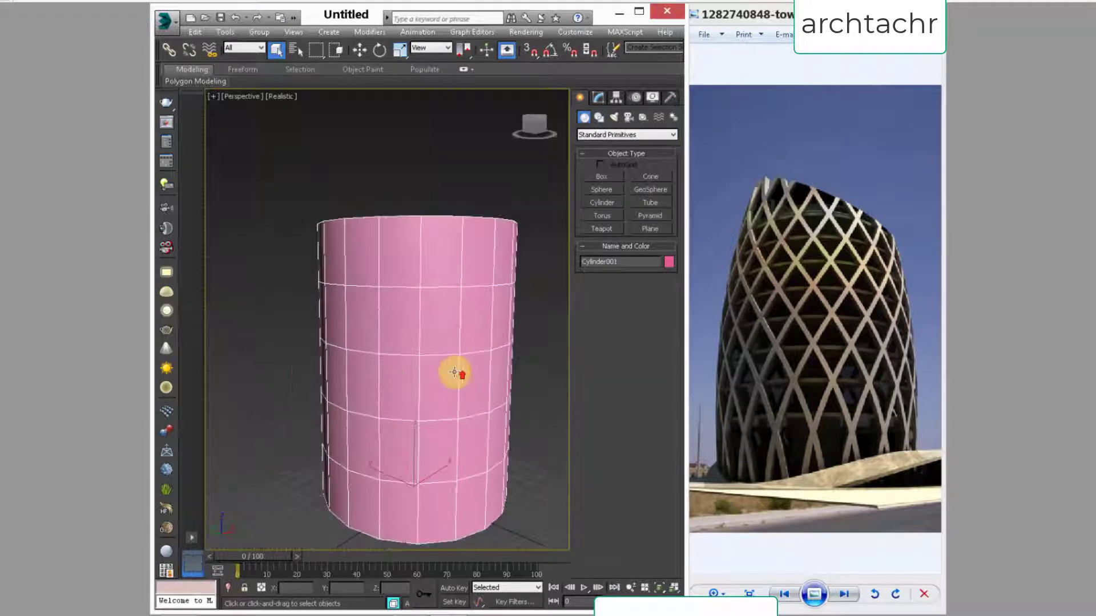
pyautogui.scroll(-3, 452, 372)
pyautogui.keyDown('alt'); pyautogui.moveTo(459, 432); pyautogui.dragTo(409, 393, button='middle'); pyautogui.keyUp('alt')
# Step: Set the cylinder's radius to 20 in its creation parameters
pyautogui.click(598, 98)
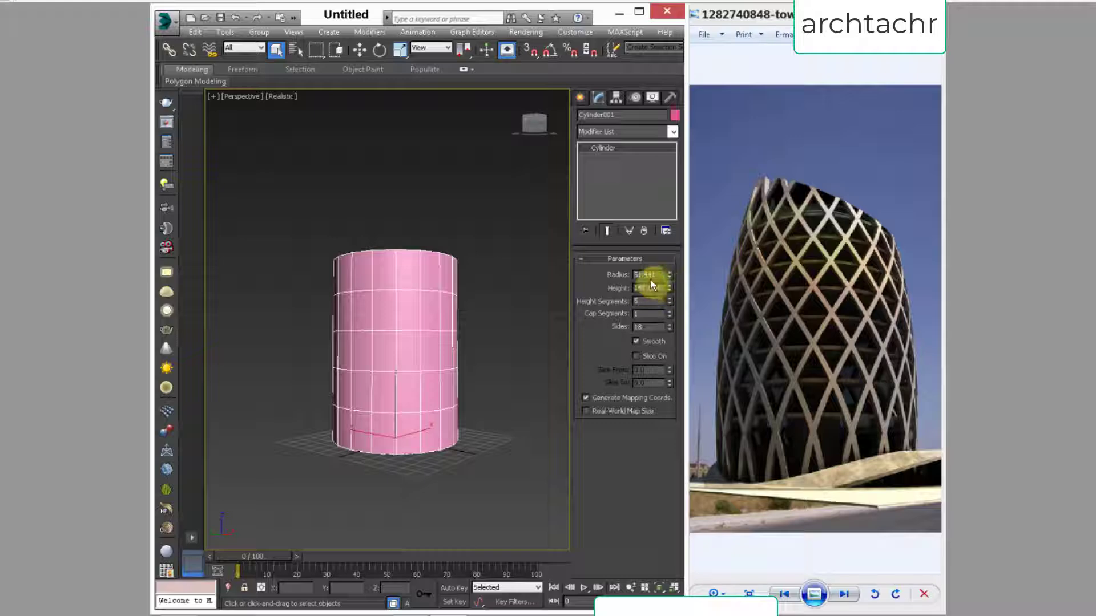
pyautogui.moveTo(662, 275); pyautogui.dragTo(618, 276)
pyautogui.write('20')
pyautogui.press('Tab')
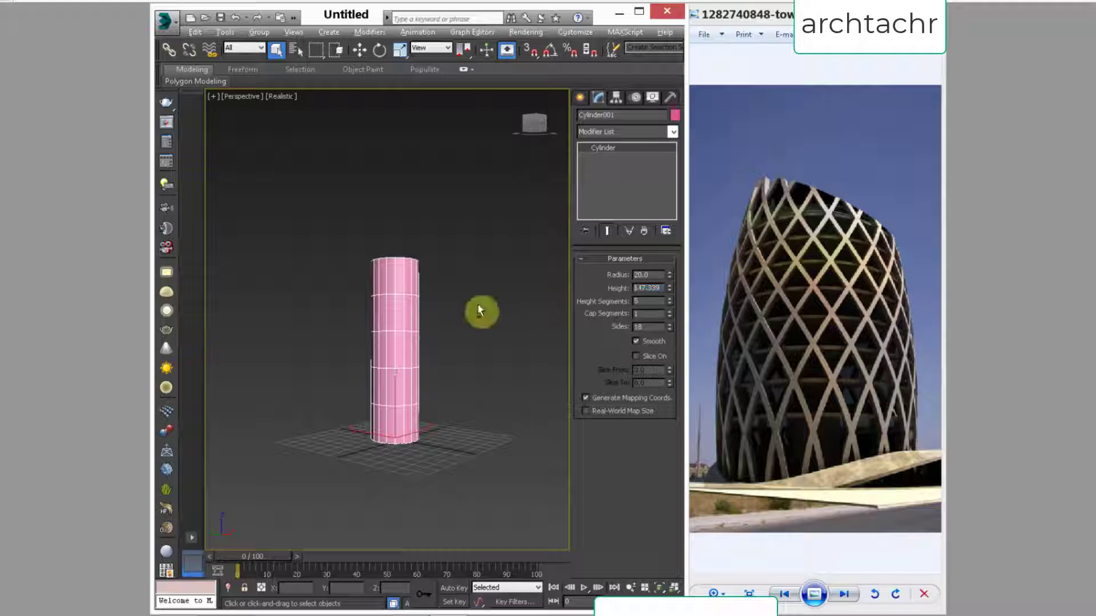
# Step: Set the cylinder's height to 89.6 to approximate the proportions of the tower in the reference photo
pyautogui.scroll(3, 428, 347)
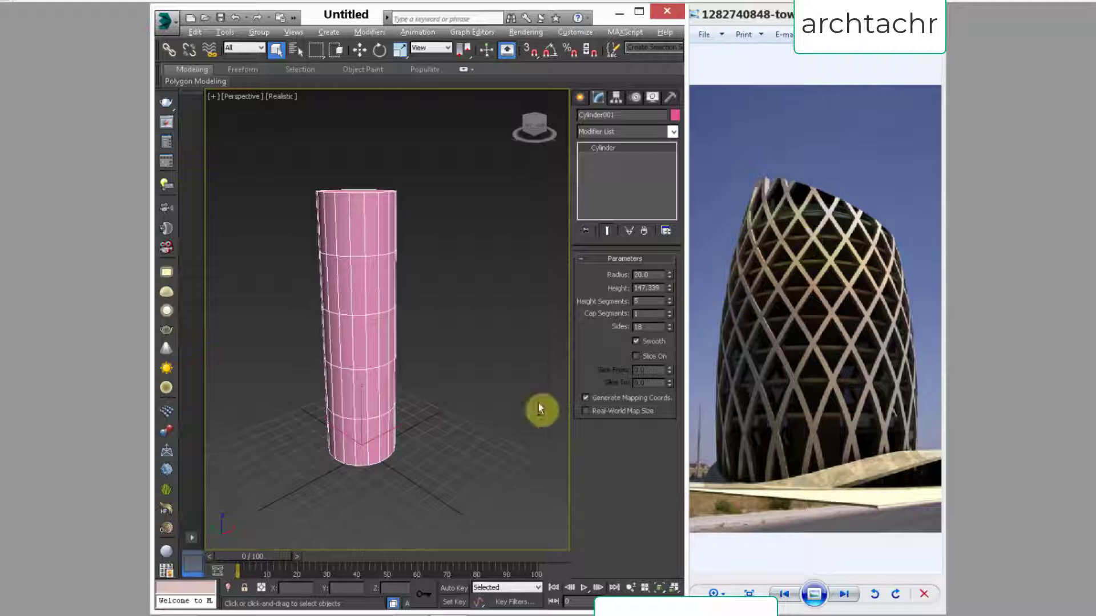
pyautogui.moveTo(339, 385)
pyautogui.keyDown('alt'); pyautogui.mouseDown(button='middle')
pyautogui.moveTo(344, 364)
pyautogui.moveTo(343, 381)
pyautogui.mouseUp(button='middle'); pyautogui.keyUp('alt')
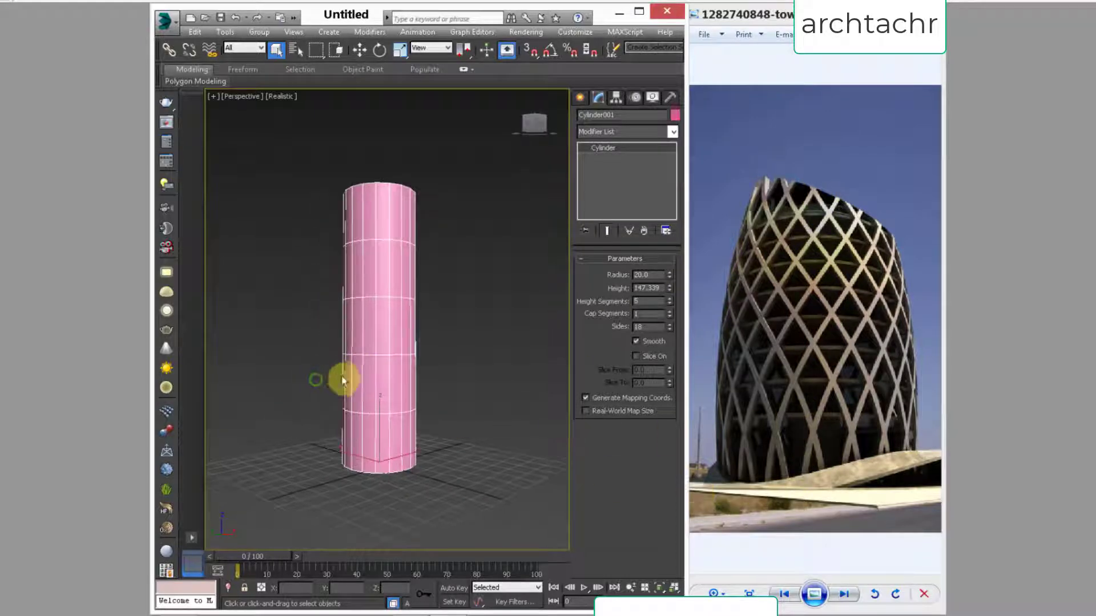
pyautogui.doubleClick(660, 288)
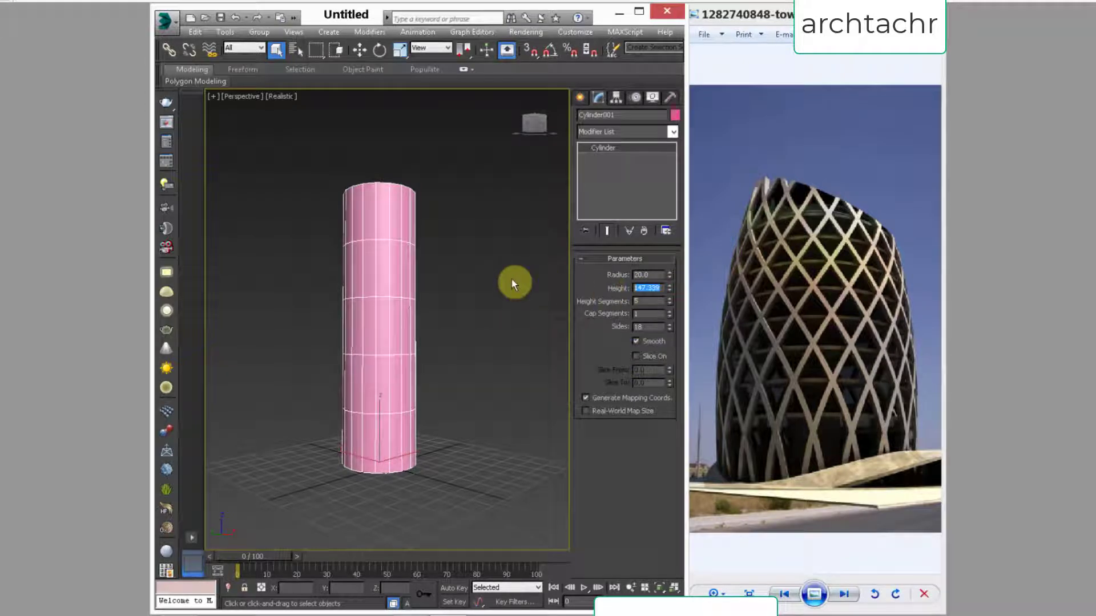
pyautogui.write('40')
pyautogui.press('Return')
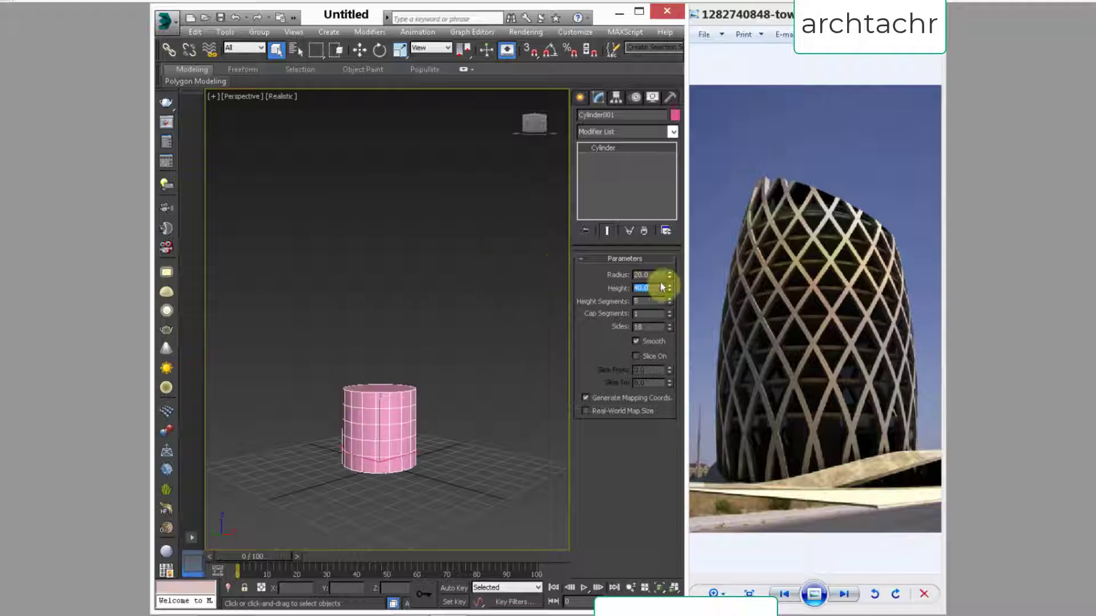
pyautogui.moveTo(670, 290); pyautogui.dragTo(669, 222)
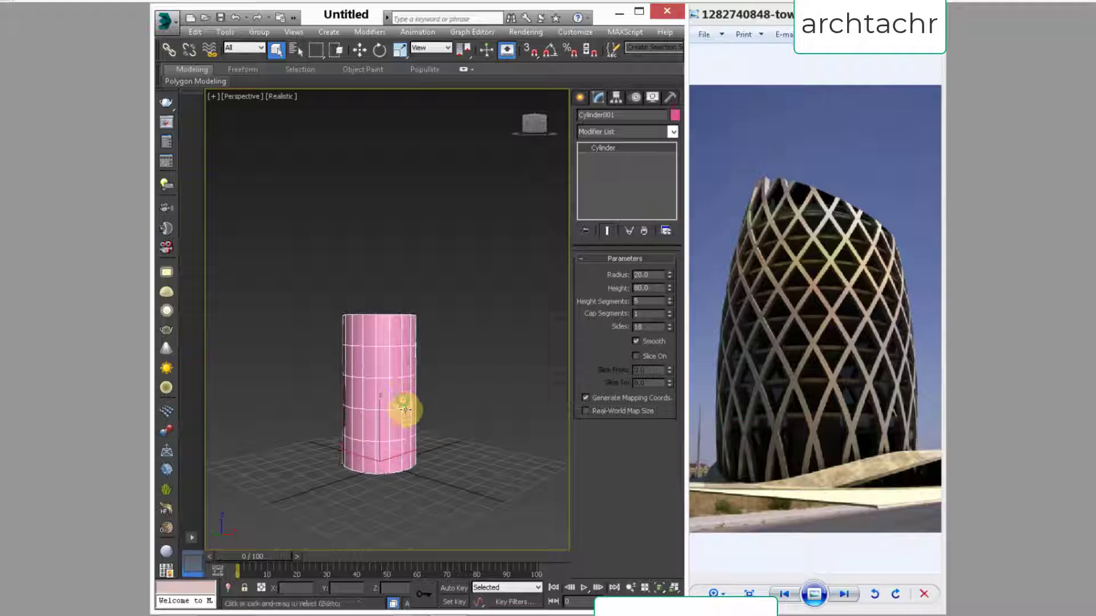
pyautogui.scroll(4, 436, 361)
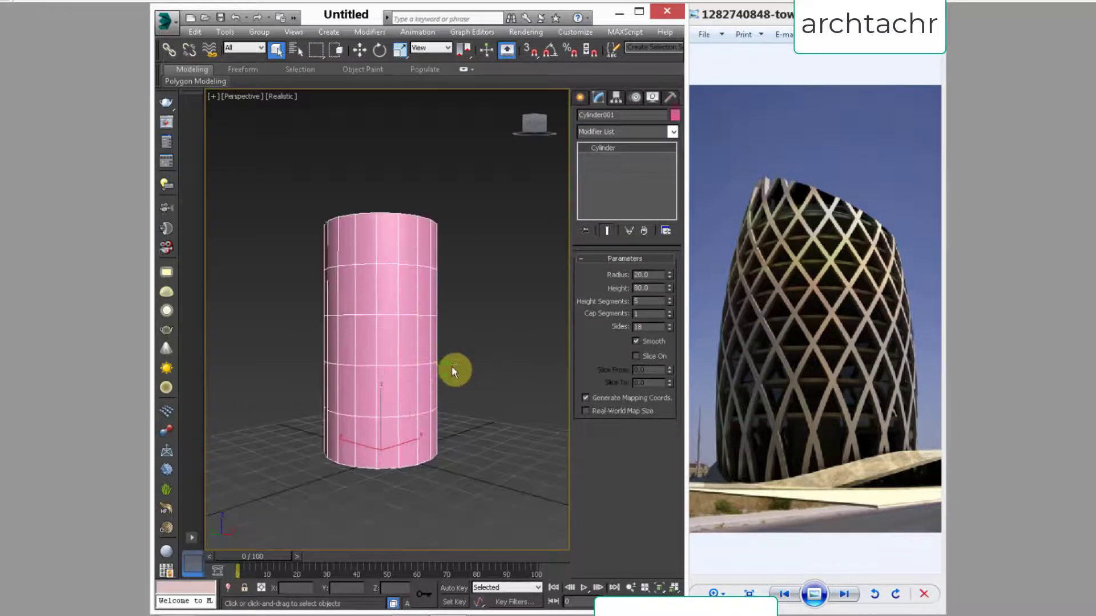
pyautogui.moveTo(670, 286); pyautogui.dragTo(662, 277)
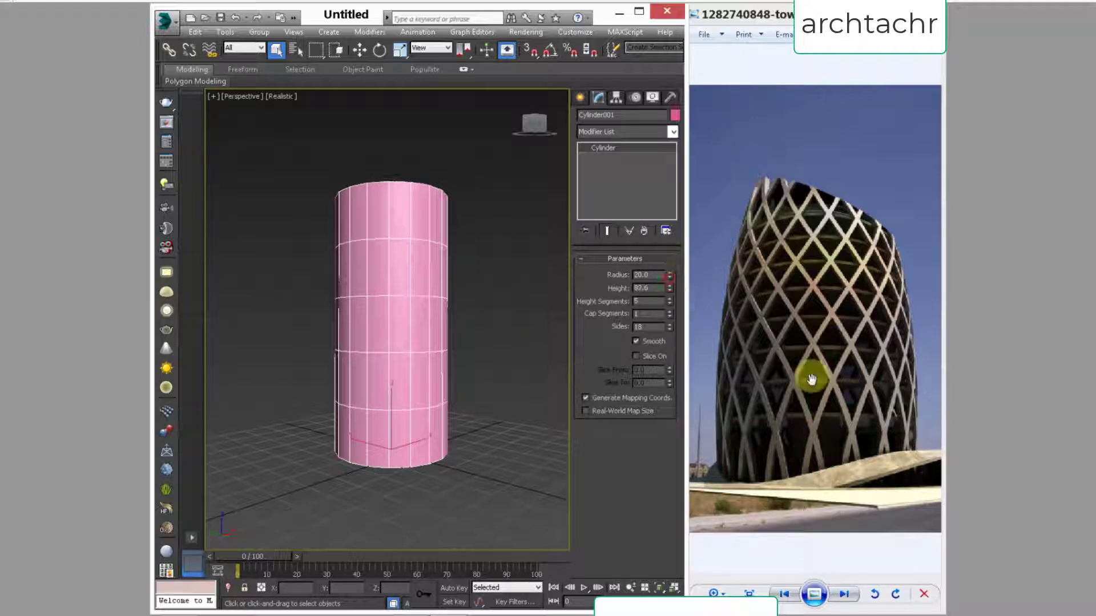
# Step: Set the cylinder's height segments to 10
pyautogui.keyDown('alt'); pyautogui.moveTo(427, 337); pyautogui.dragTo(425, 342, button='middle'); pyautogui.keyUp('alt')
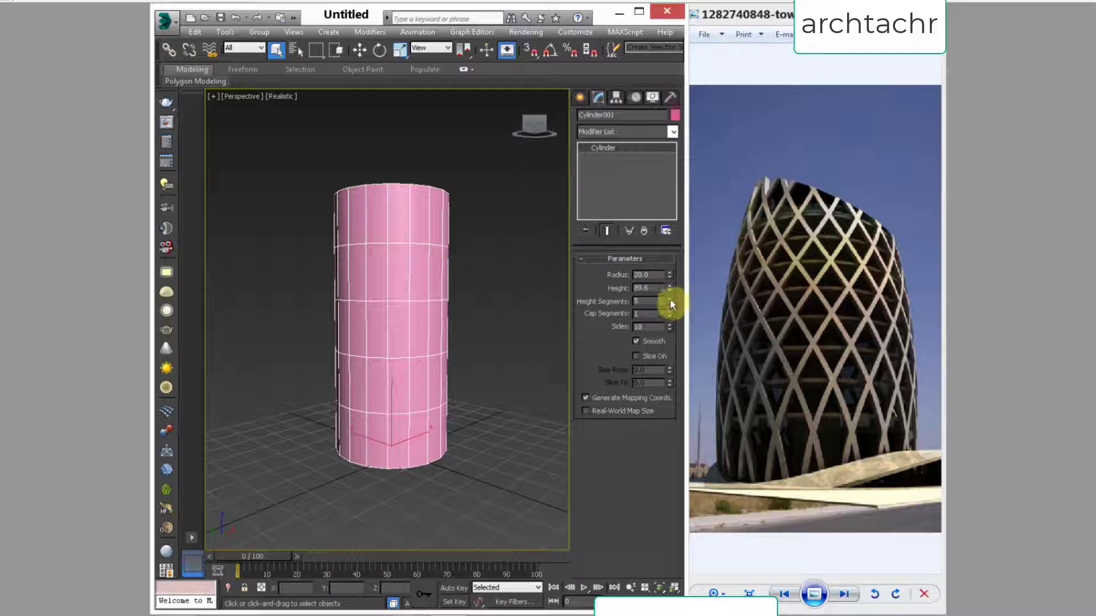
pyautogui.moveTo(671, 303); pyautogui.dragTo(671, 303)
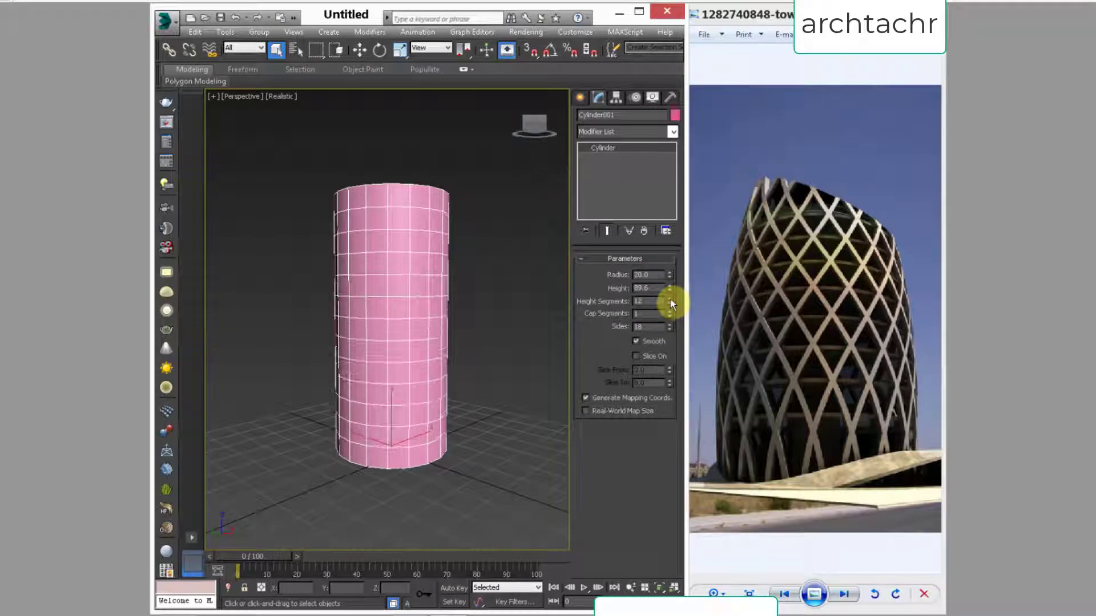
pyautogui.click(670, 303)
pyautogui.click(670, 304)
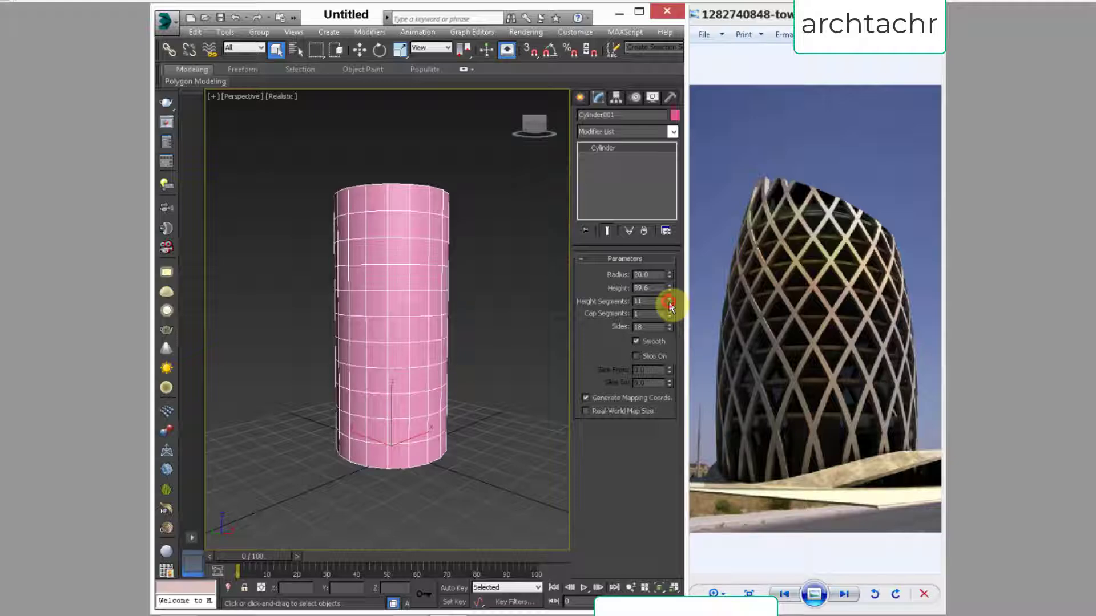
pyautogui.moveTo(669, 302); pyautogui.dragTo(670, 304)
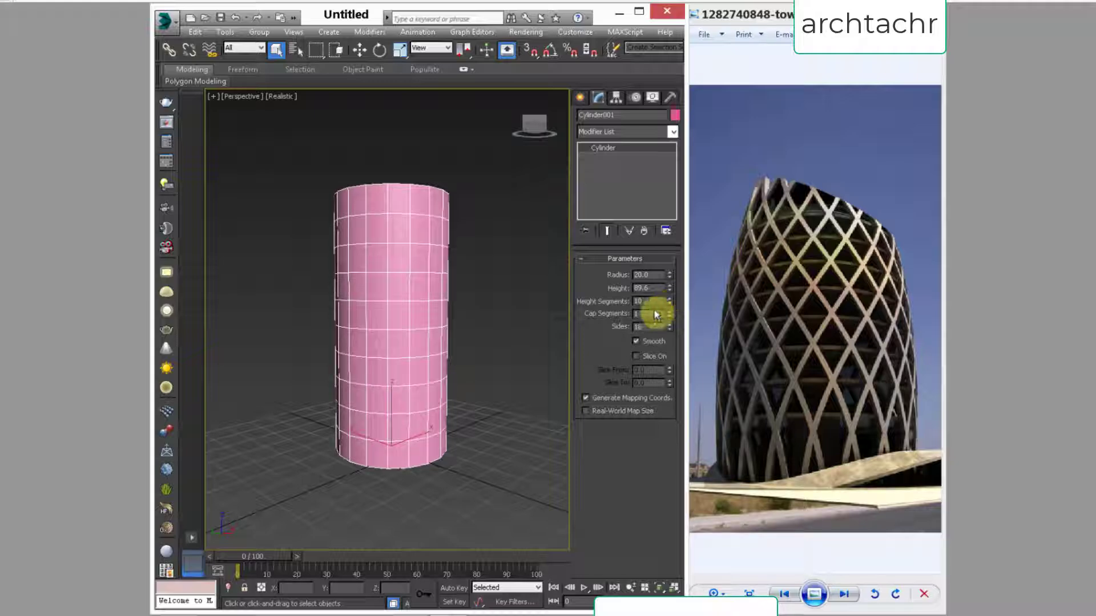
# Step: Reduce the cylinder's height segments to 1
pyautogui.keyDown('alt'); pyautogui.moveTo(478, 373); pyautogui.dragTo(405, 339, button='middle'); pyautogui.keyUp('alt')
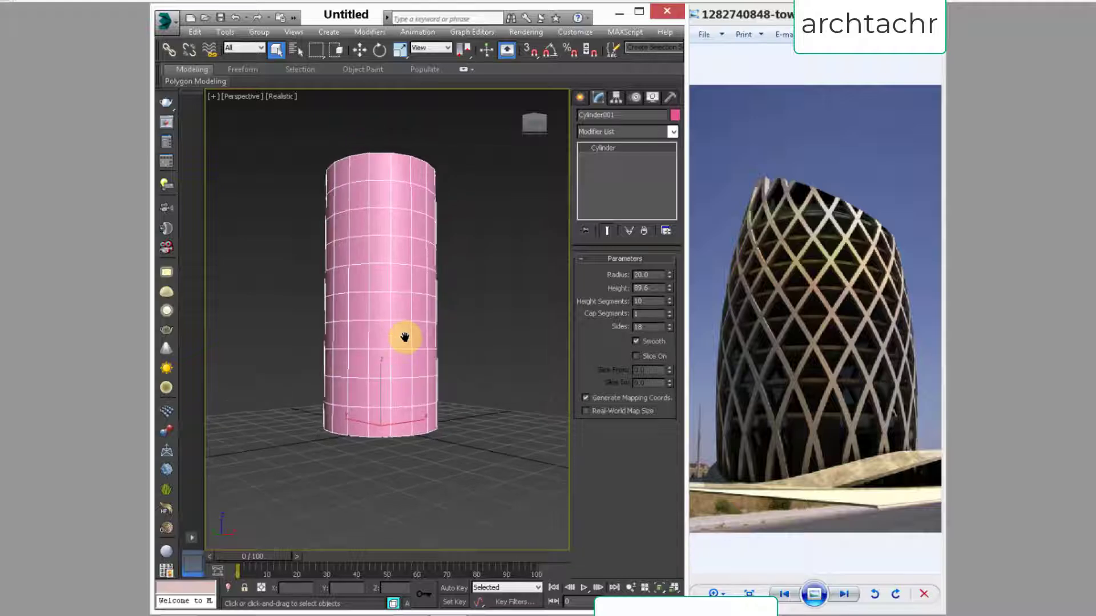
pyautogui.rightClick(670, 300)
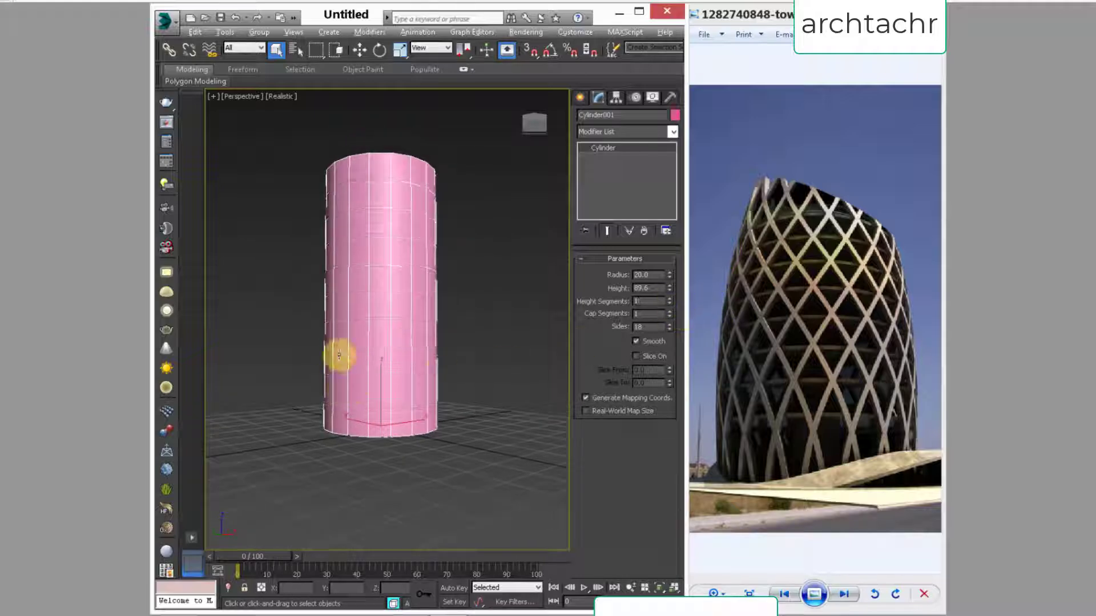
pyautogui.keyDown('alt'); pyautogui.moveTo(334, 330); pyautogui.dragTo(336, 397, button='middle'); pyautogui.keyUp('alt')
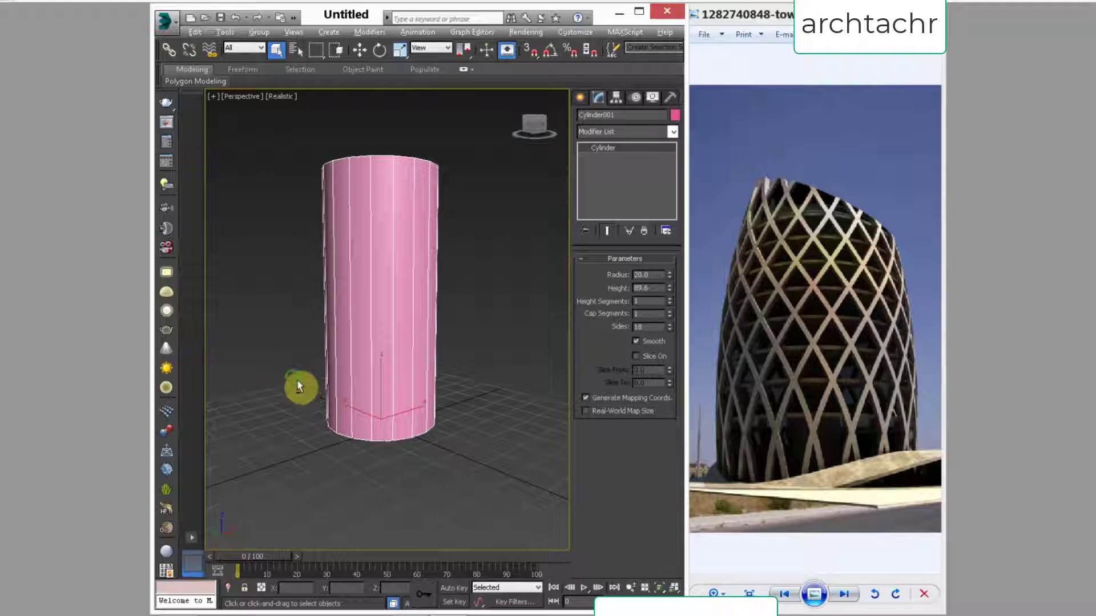
# Step: Convert the cylinder to an editable poly
pyautogui.keyDown('alt'); pyautogui.moveTo(297, 387); pyautogui.dragTo(306, 394, button='middle'); pyautogui.keyUp('alt')
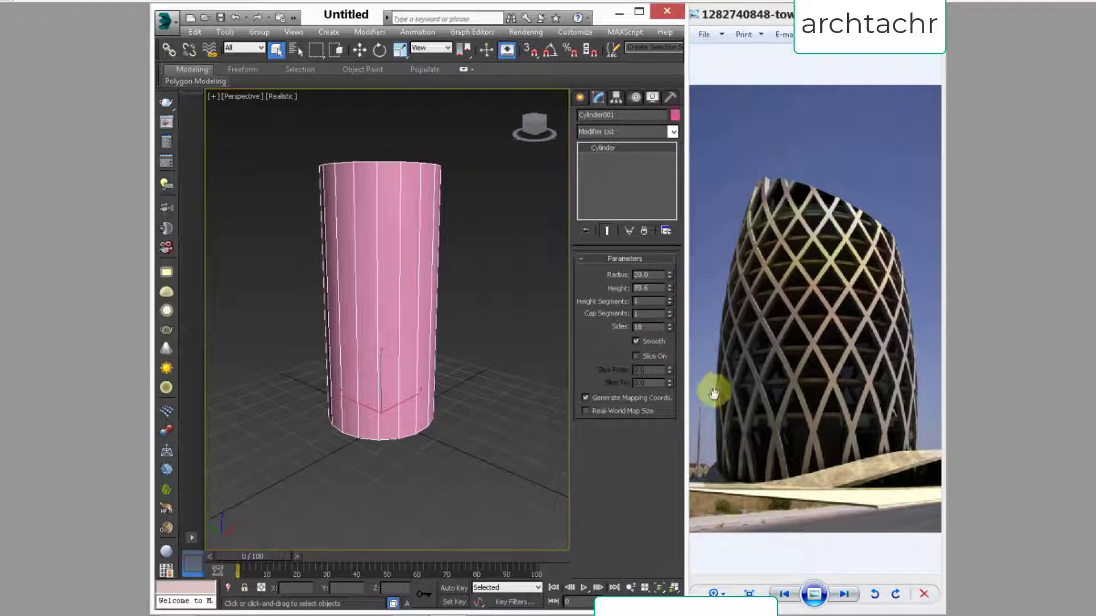
pyautogui.keyDown('alt'); pyautogui.moveTo(262, 362); pyautogui.dragTo(492, 386, button='middle'); pyautogui.keyUp('alt')
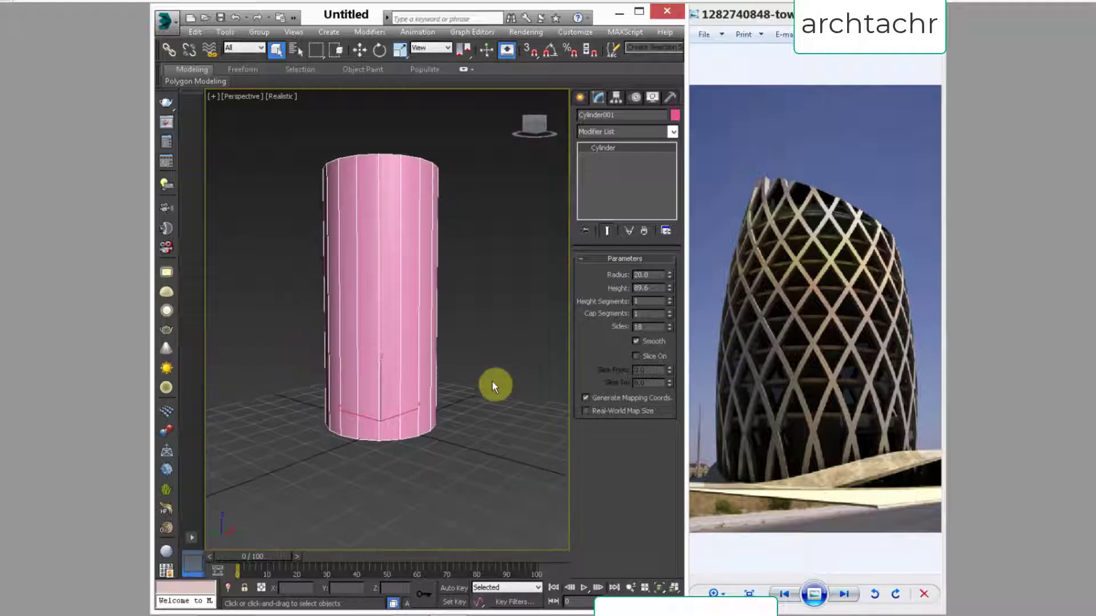
pyautogui.rightClick(392, 246)
pyautogui.moveTo(472, 370)
pyautogui.click(591, 372)
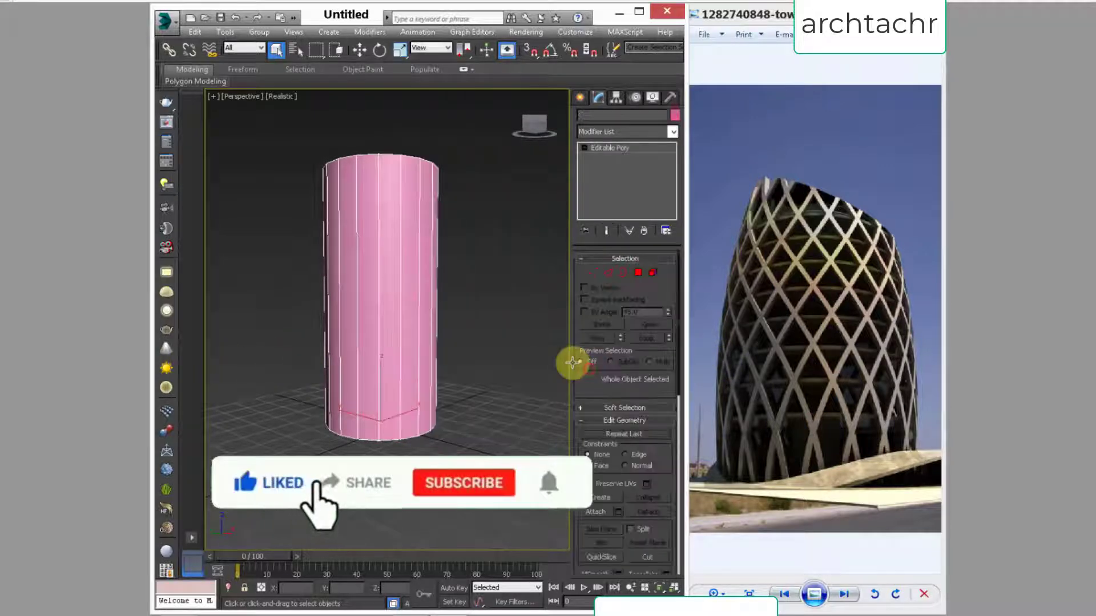
# Step: Enter edge editing and select all the vertical edges around the cylinder's side
pyautogui.keyDown('alt'); pyautogui.moveTo(363, 305); pyautogui.dragTo(354, 297, button='middle'); pyautogui.keyUp('alt')
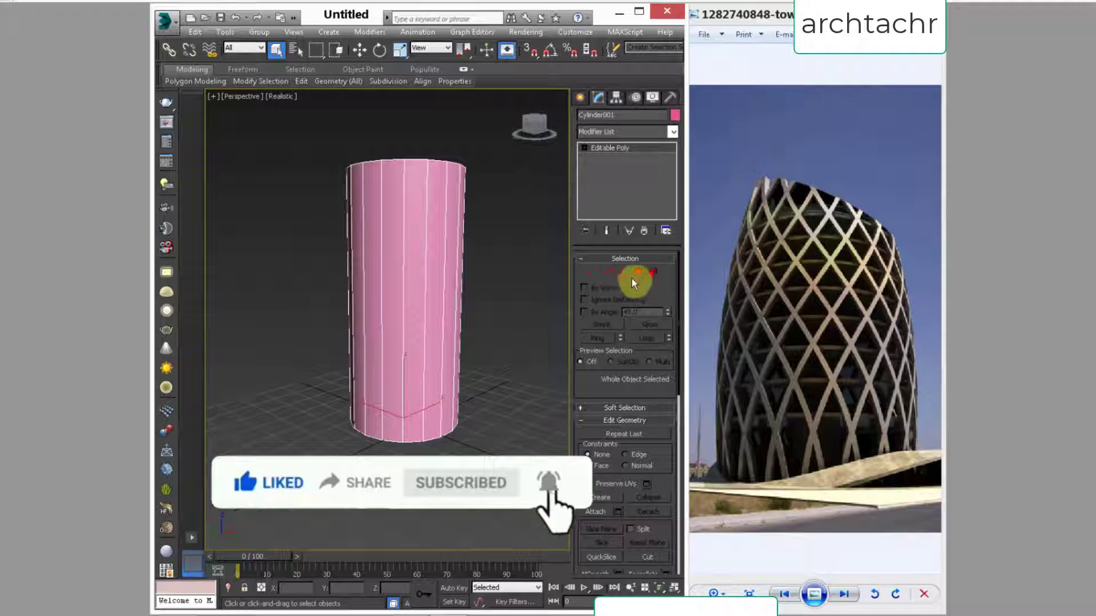
pyautogui.click(610, 272)
pyautogui.keyDown('alt'); pyautogui.moveTo(473, 366); pyautogui.dragTo(467, 345, button='middle'); pyautogui.keyUp('alt')
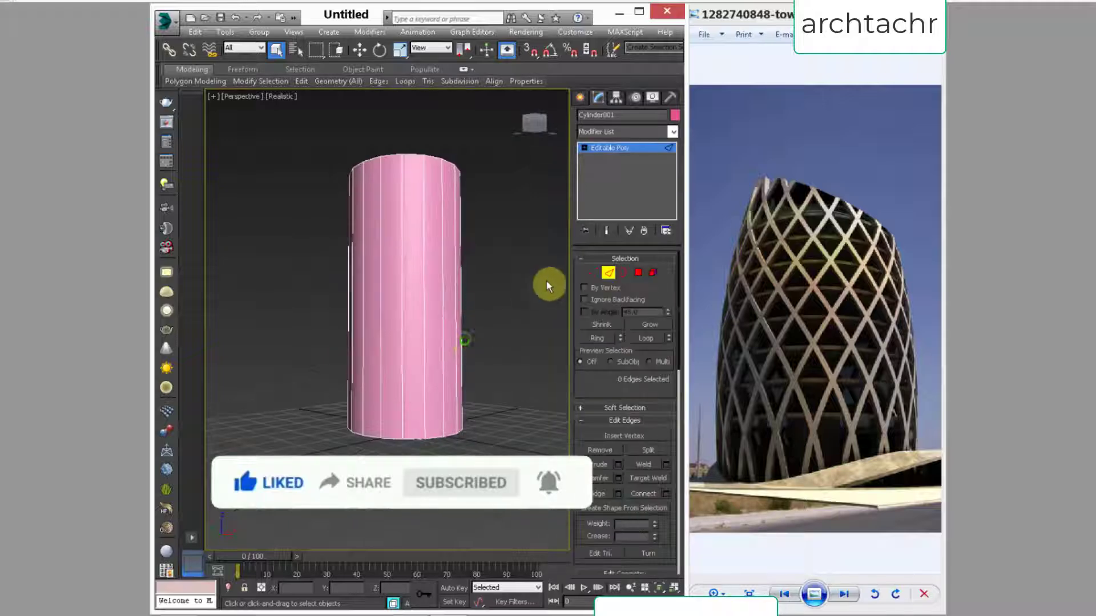
pyautogui.moveTo(231, 303); pyautogui.dragTo(228, 305)
# Step: Connect the selected vertical edges with 8 segments, a pinch of -13 and a slide of 62
pyautogui.rightClick(401, 276)
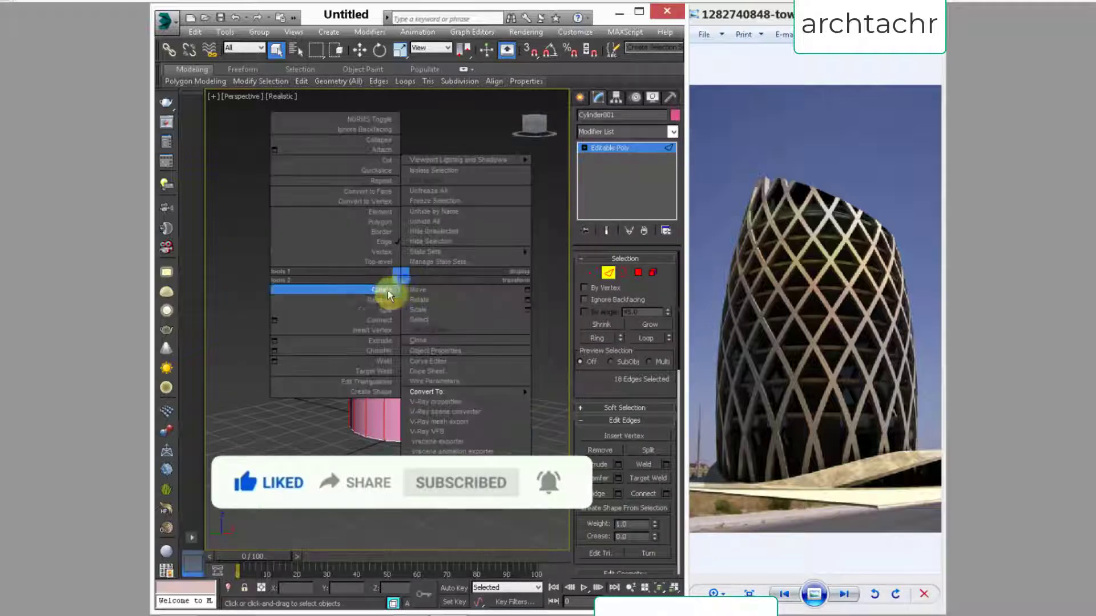
pyautogui.click(274, 320)
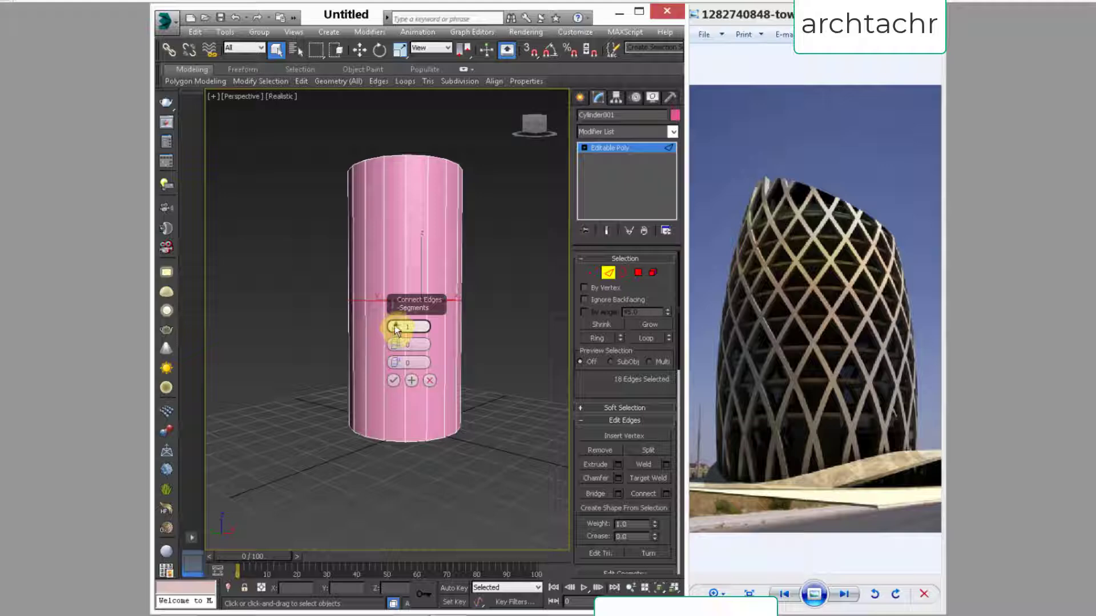
pyautogui.moveTo(395, 330); pyautogui.dragTo(393, 317)
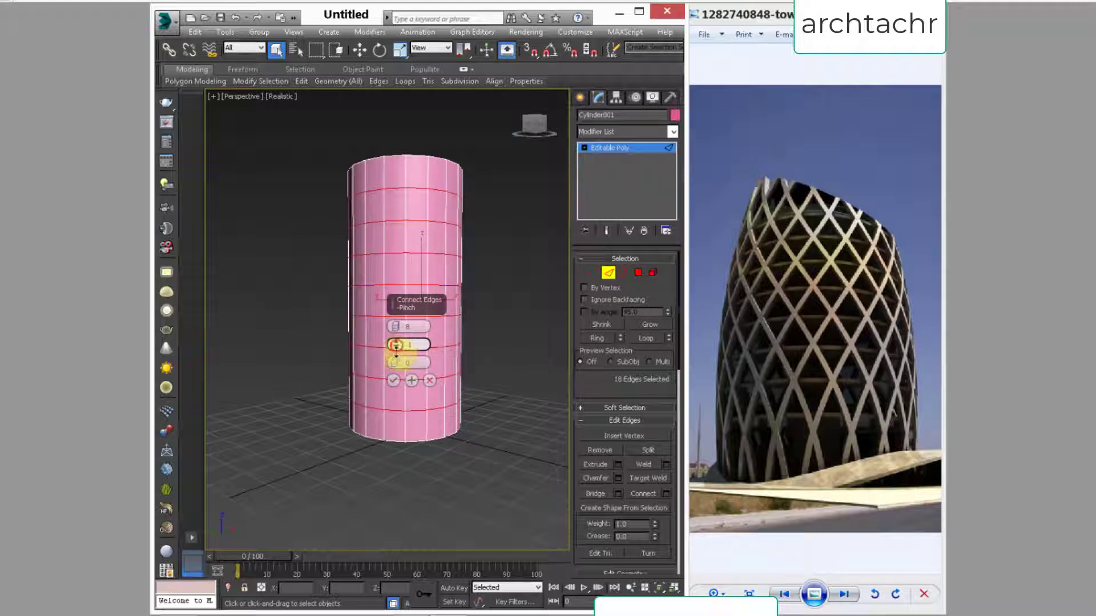
pyautogui.moveTo(396, 346); pyautogui.dragTo(403, 206)
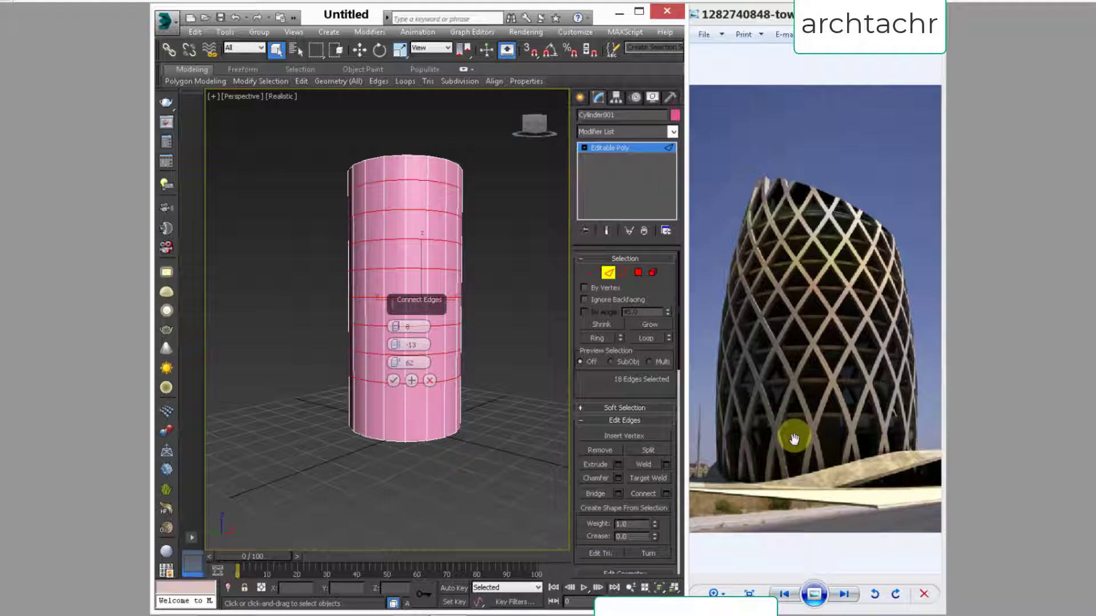
pyautogui.click(393, 381)
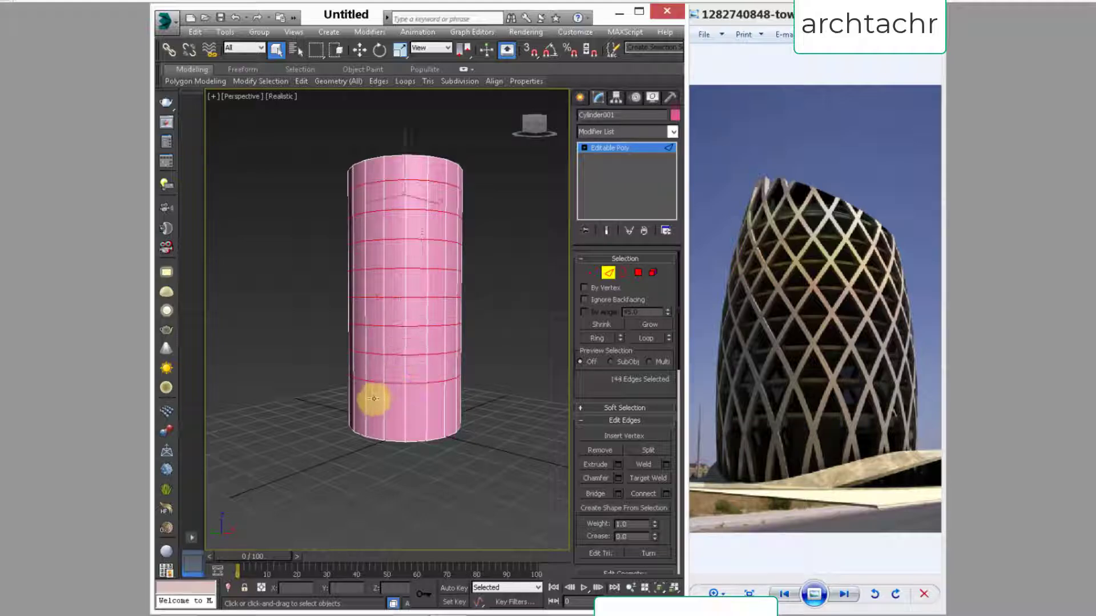
# Step: Try to move the connected horizontal edge loops down along the Z axis
pyautogui.scroll(3, 373, 391)
pyautogui.scroll(-4, 375, 389)
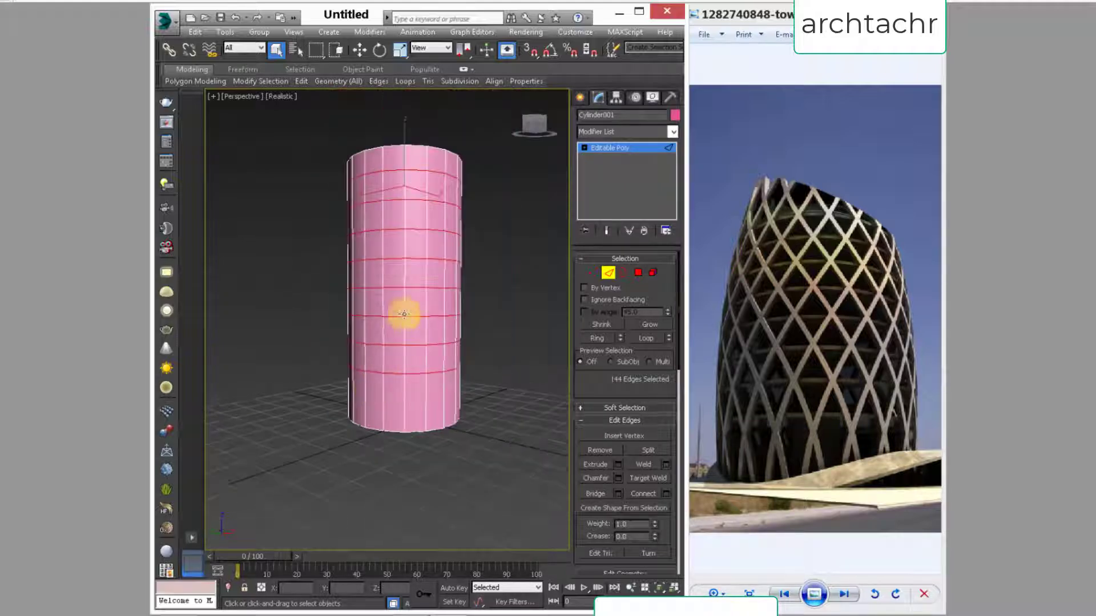
pyautogui.press('w')
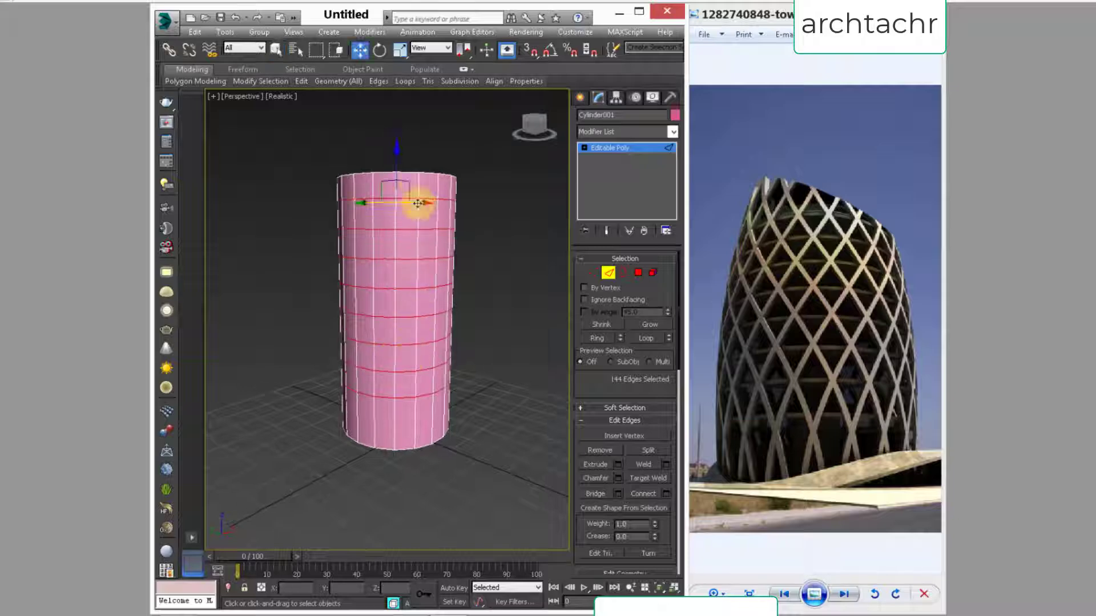
pyautogui.moveTo(397, 168); pyautogui.dragTo(397, 203)
pyautogui.keyDown('alt'); pyautogui.moveTo(449, 397); pyautogui.dragTo(431, 380, button='middle'); pyautogui.keyUp('alt')
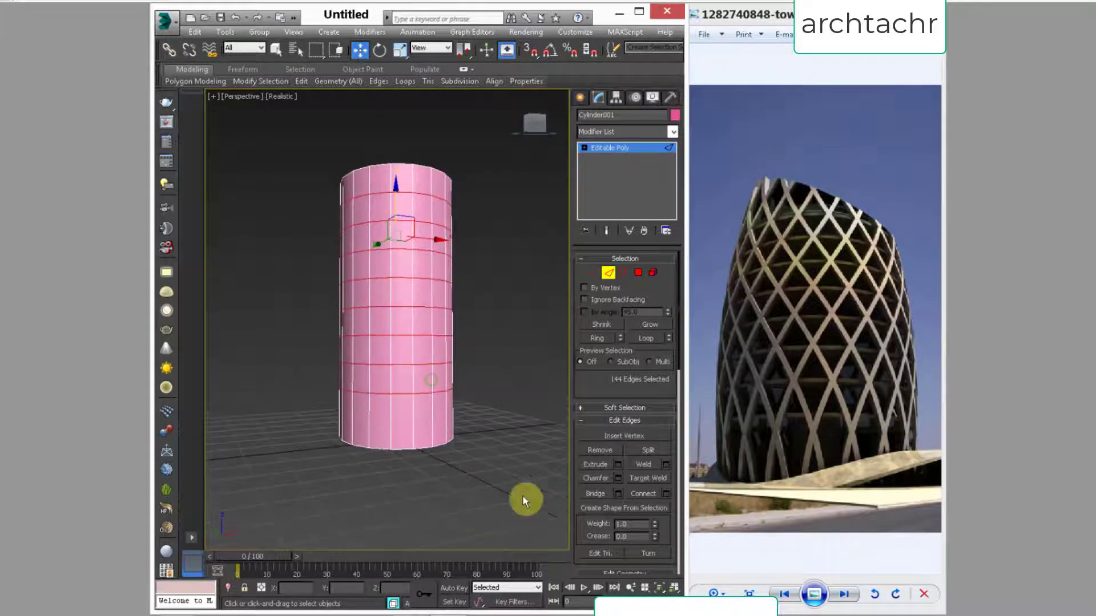
# Step: Leave edge editing and apply a Taper modifier to the whole cylinder
pyautogui.click(606, 272)
pyautogui.keyDown('alt'); pyautogui.moveTo(346, 381); pyautogui.dragTo(338, 389, button='middle'); pyautogui.keyUp('alt')
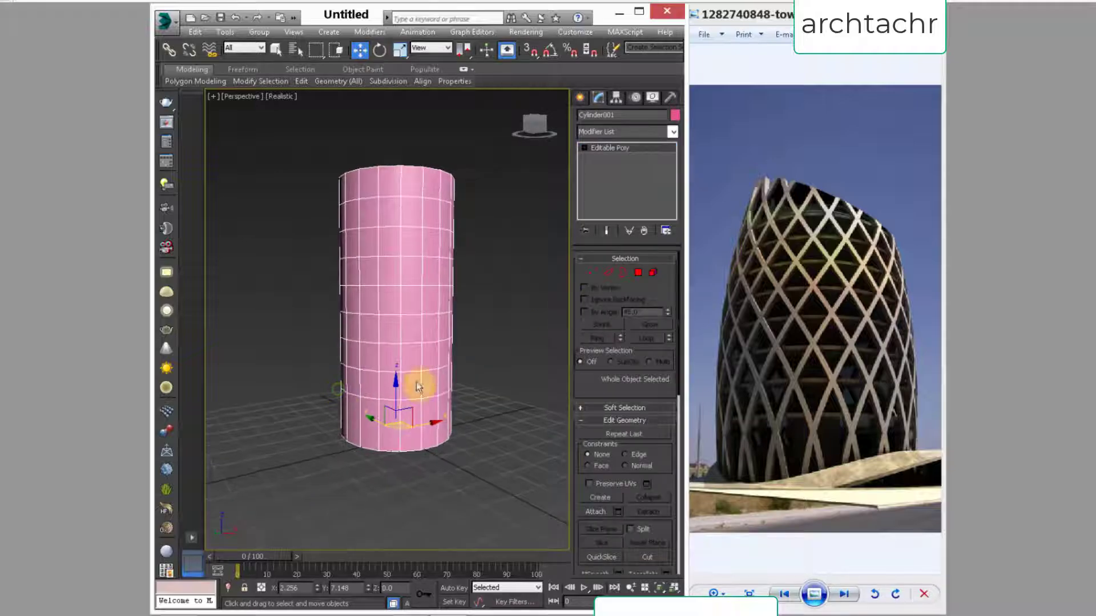
pyautogui.click(673, 134)
pyautogui.moveTo(677, 169); pyautogui.dragTo(674, 443)
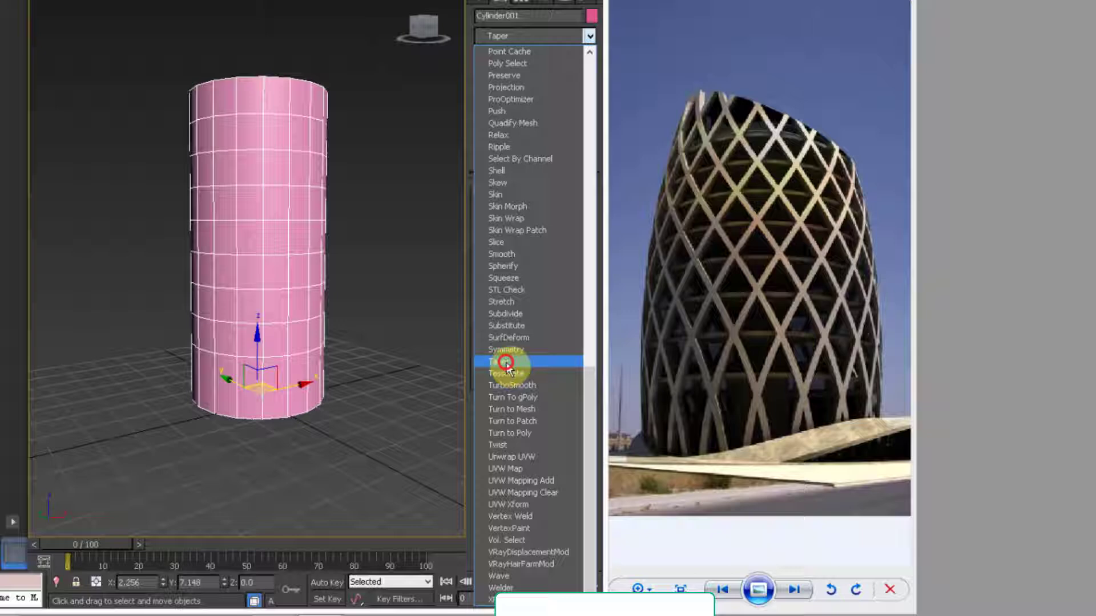
pyautogui.click(327, 288)
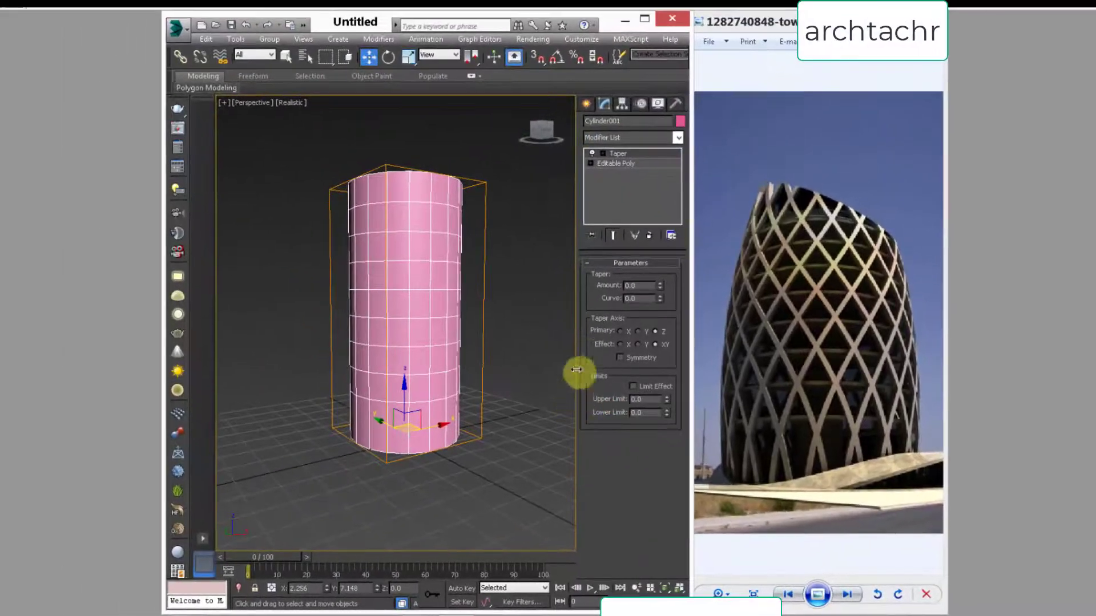
# Step: Set the cylinder's Taper amount to -0.2 and its curve to 1.27 to bulge the sides
pyautogui.moveTo(658, 286); pyautogui.dragTo(662, 217)
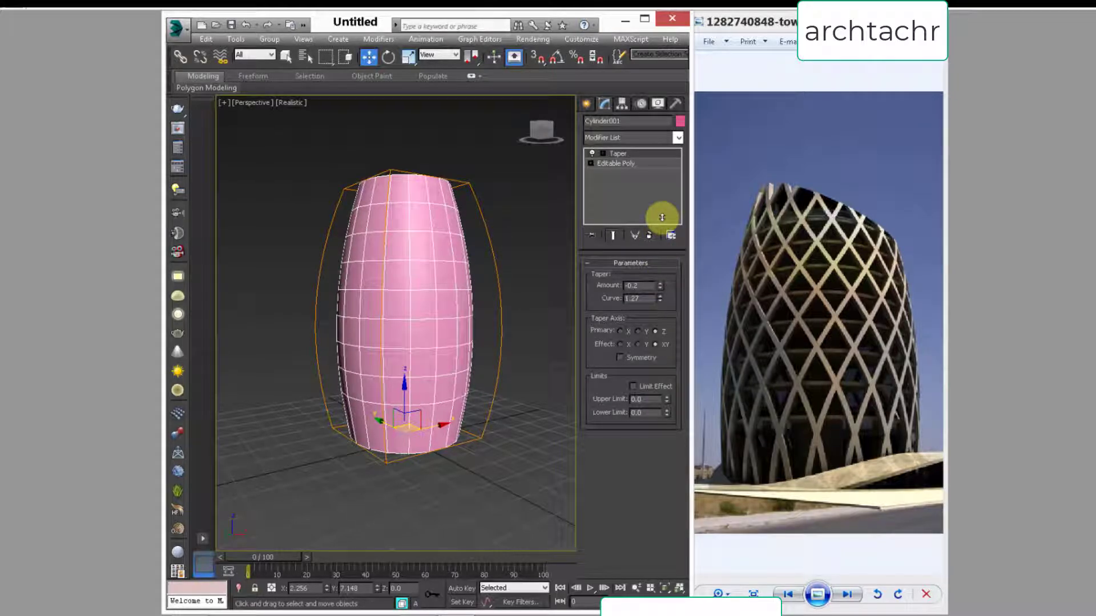
pyautogui.keyDown('alt'); pyautogui.moveTo(313, 260); pyautogui.dragTo(328, 273, button='middle'); pyautogui.keyUp('alt')
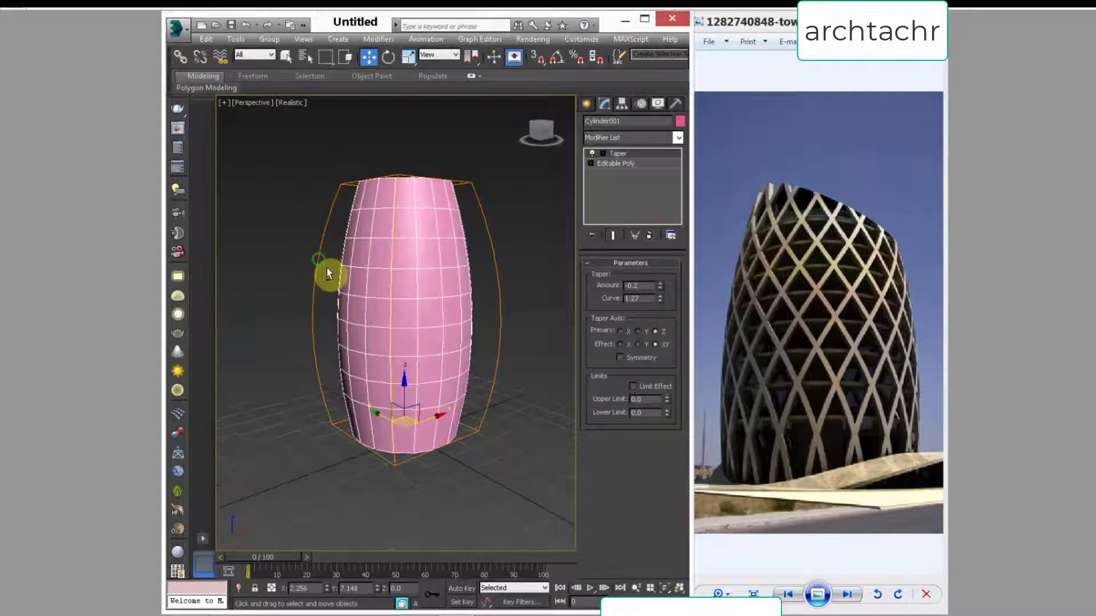
pyautogui.click(676, 139)
pyautogui.scroll(-15, 663, 332)
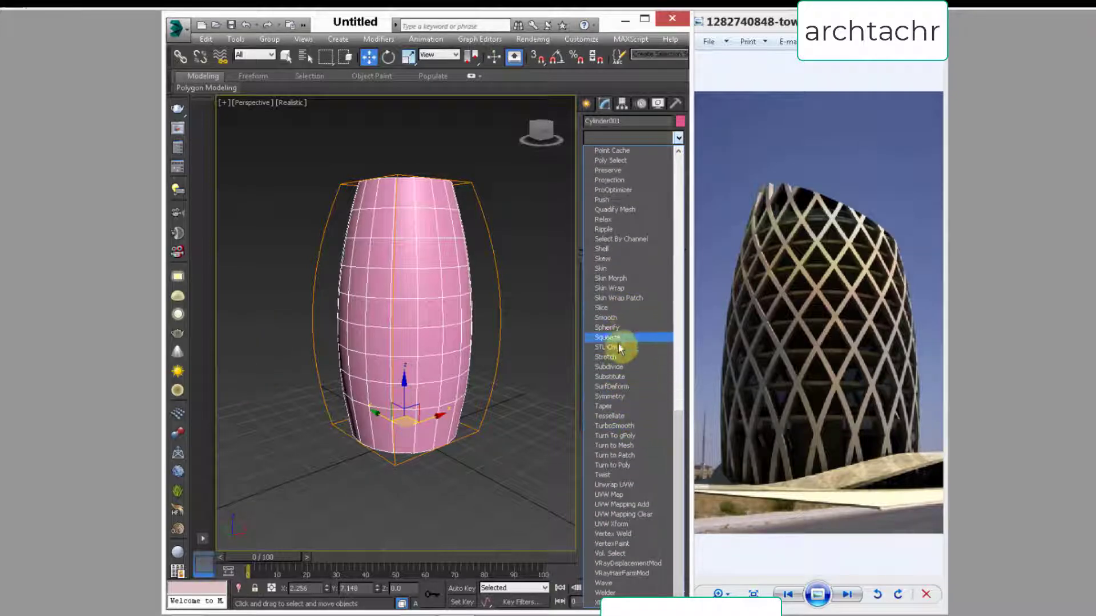
pyautogui.click(606, 446)
pyautogui.hotkey('ctrl', 'z')
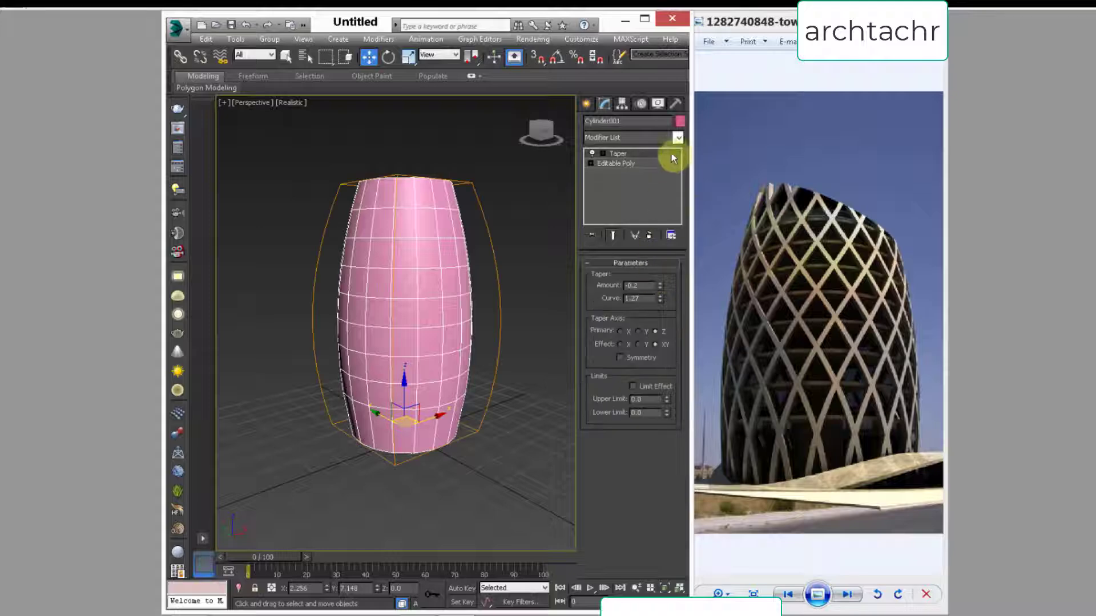
# Step: Try a Twist modifier with an angle of 113 on the tapered cylinder, and remove it from the modifier stack
pyautogui.click(678, 141)
pyautogui.scroll(-15, 684, 209)
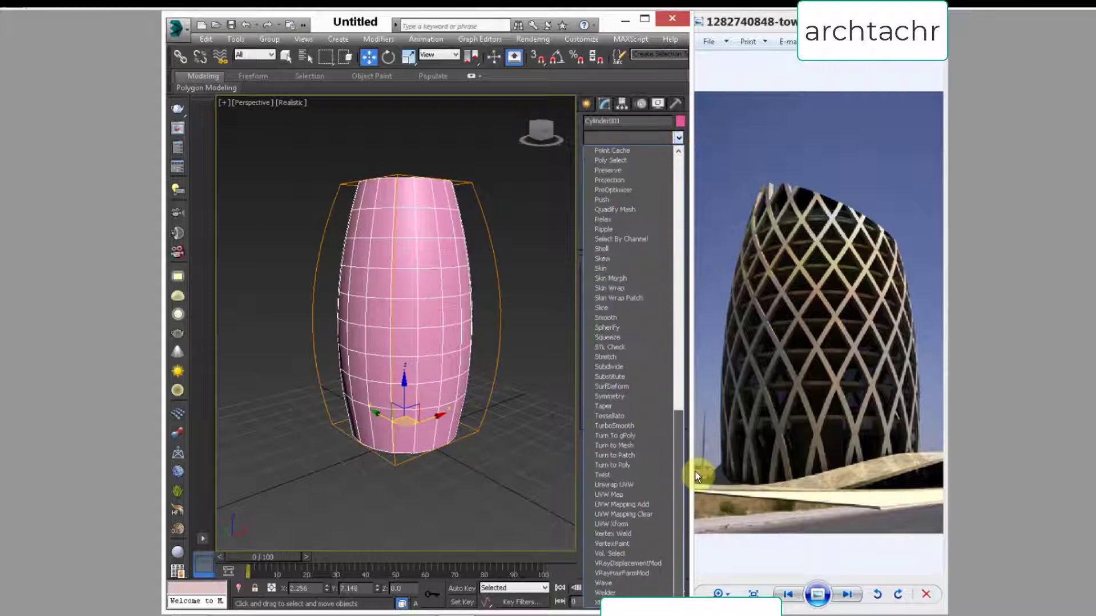
pyautogui.click(638, 480)
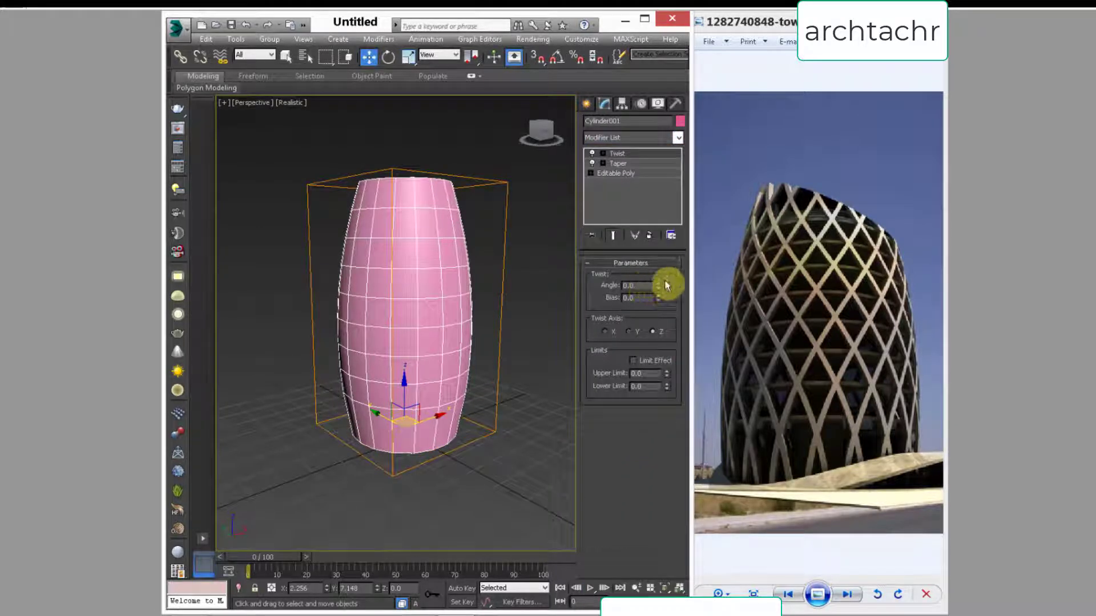
pyautogui.moveTo(659, 285); pyautogui.dragTo(641, 143)
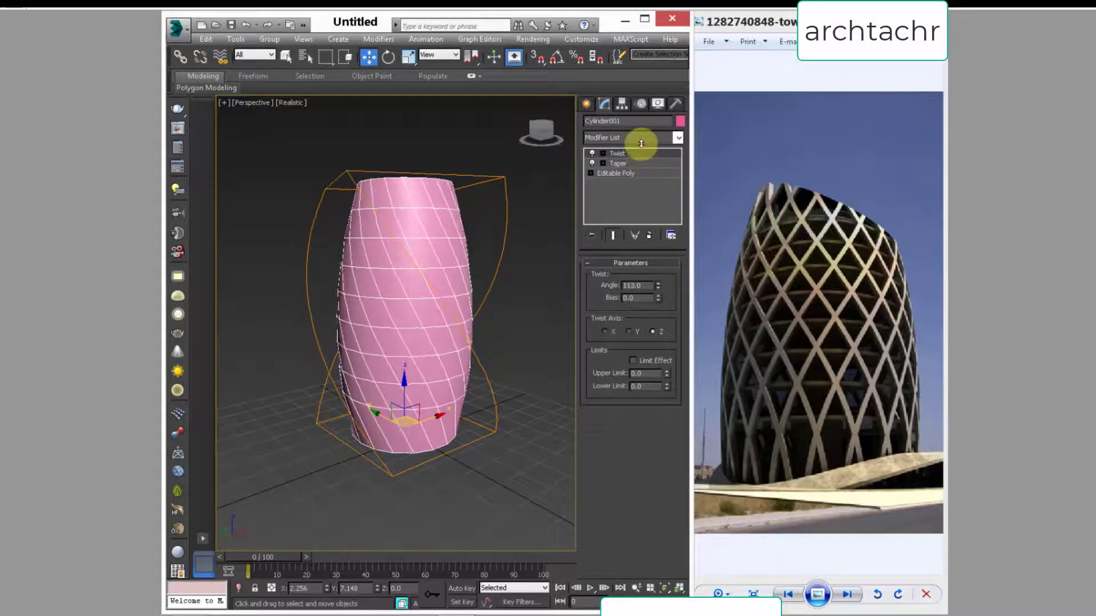
pyautogui.keyDown('alt'); pyautogui.moveTo(374, 342); pyautogui.dragTo(372, 338, button='middle'); pyautogui.keyUp('alt')
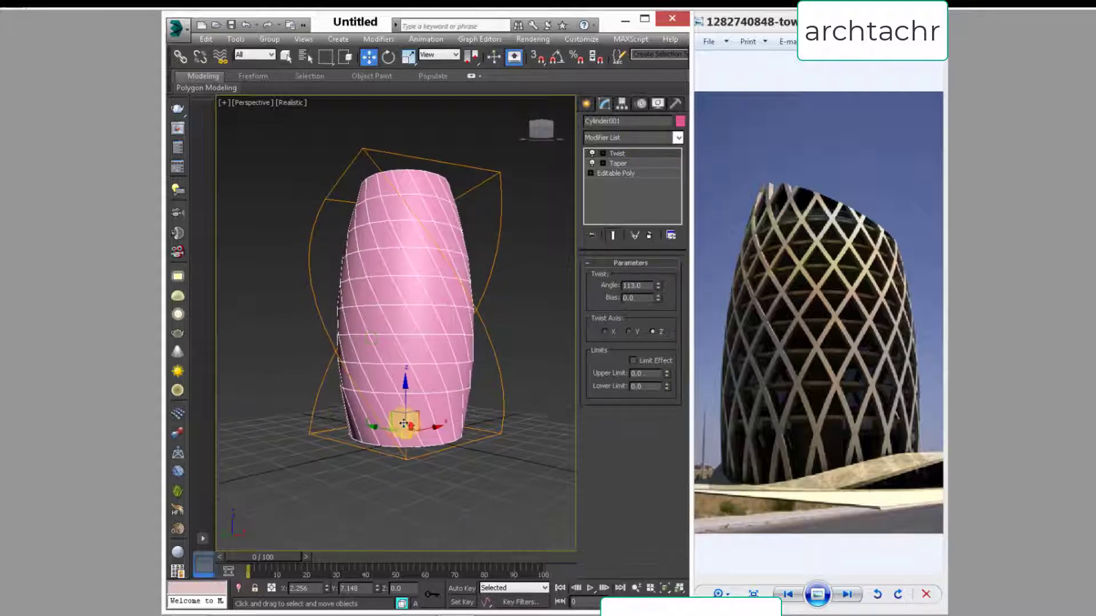
pyautogui.scroll(4, 404, 424)
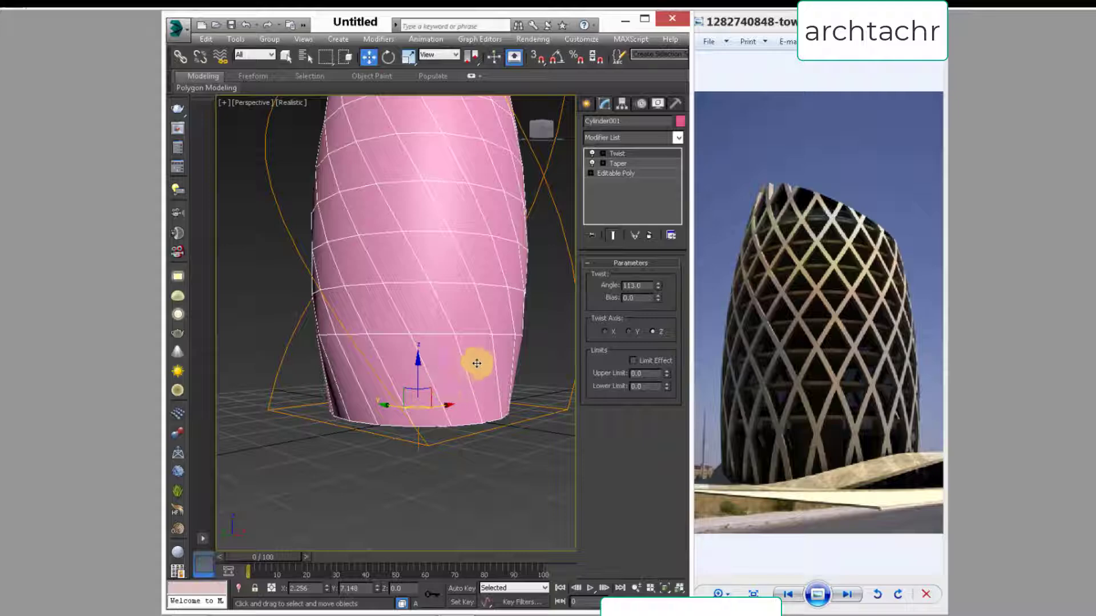
pyautogui.keyDown('alt'); pyautogui.moveTo(477, 362); pyautogui.dragTo(512, 372, button='middle'); pyautogui.keyUp('alt')
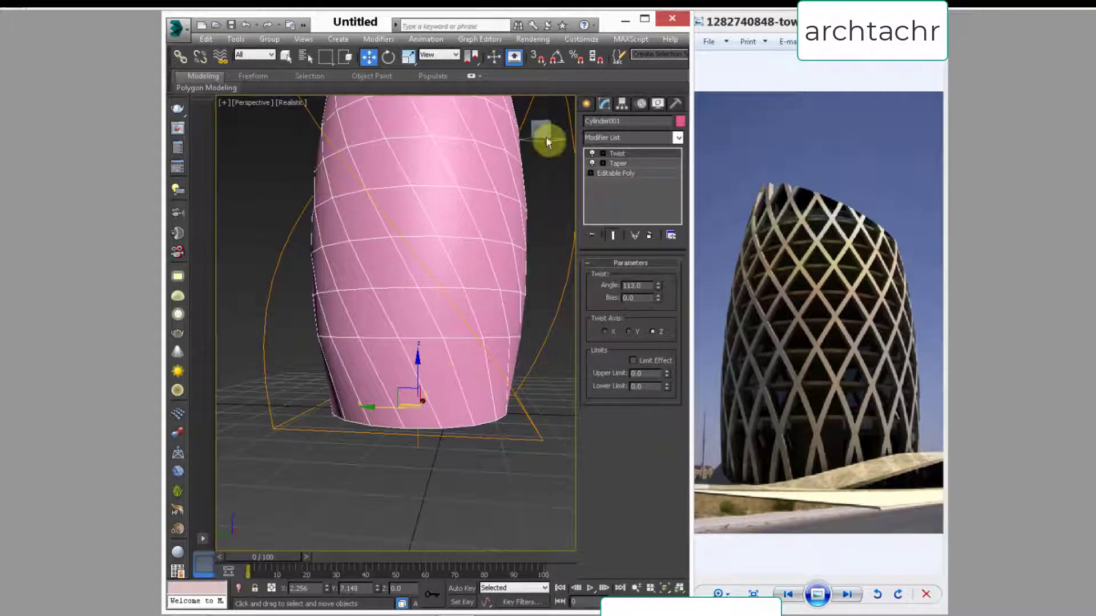
pyautogui.click(651, 235)
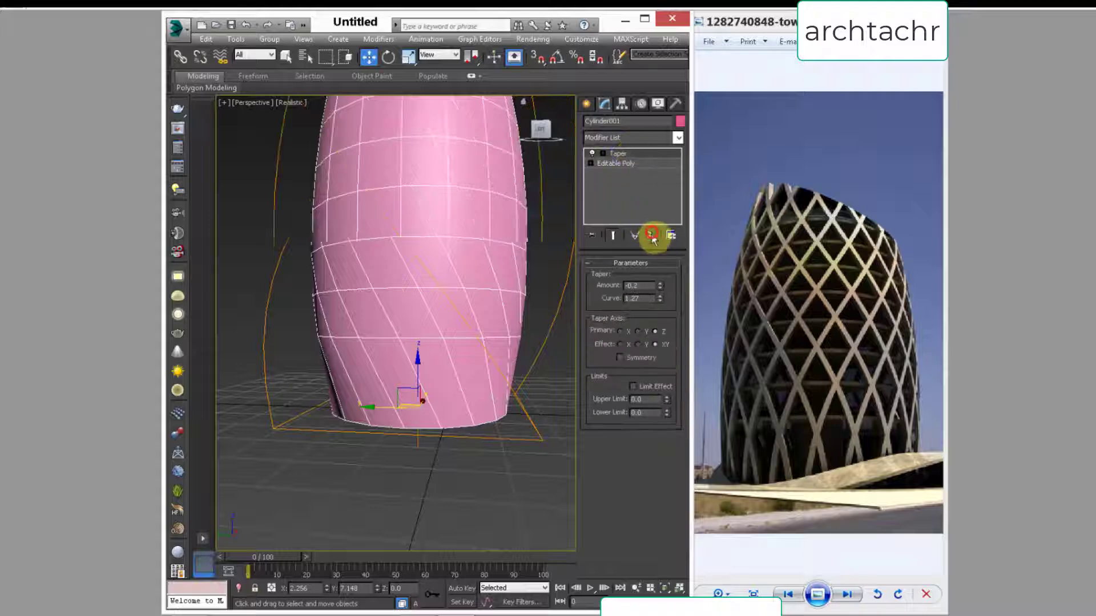
# Step: Collapse the cylinder's whole modifier stack so the taper is baked into the Editable Poly
pyautogui.rightClick(626, 161)
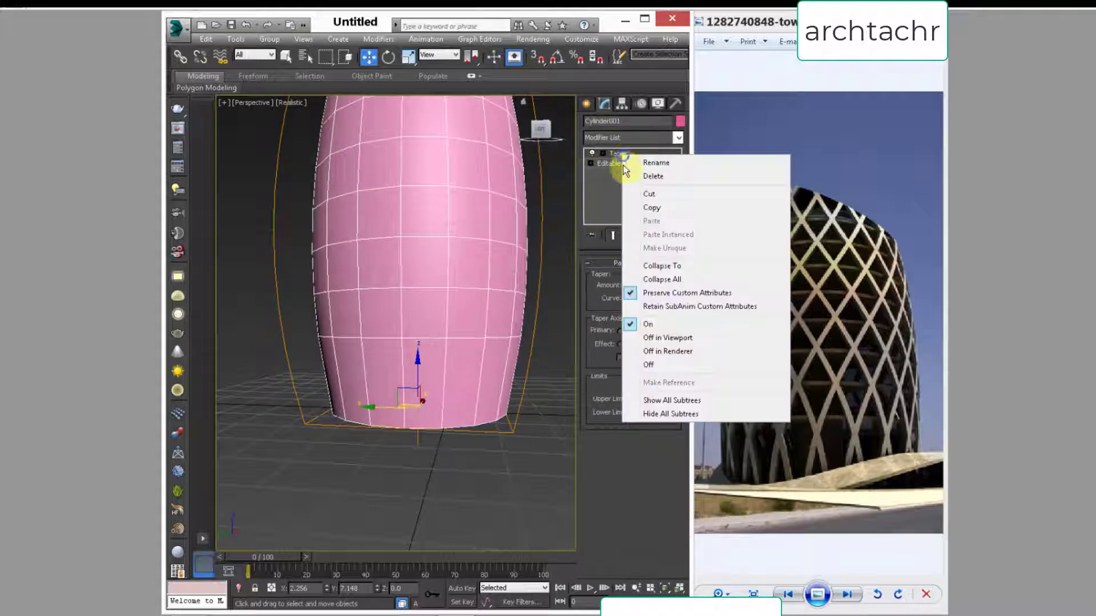
pyautogui.click(630, 282)
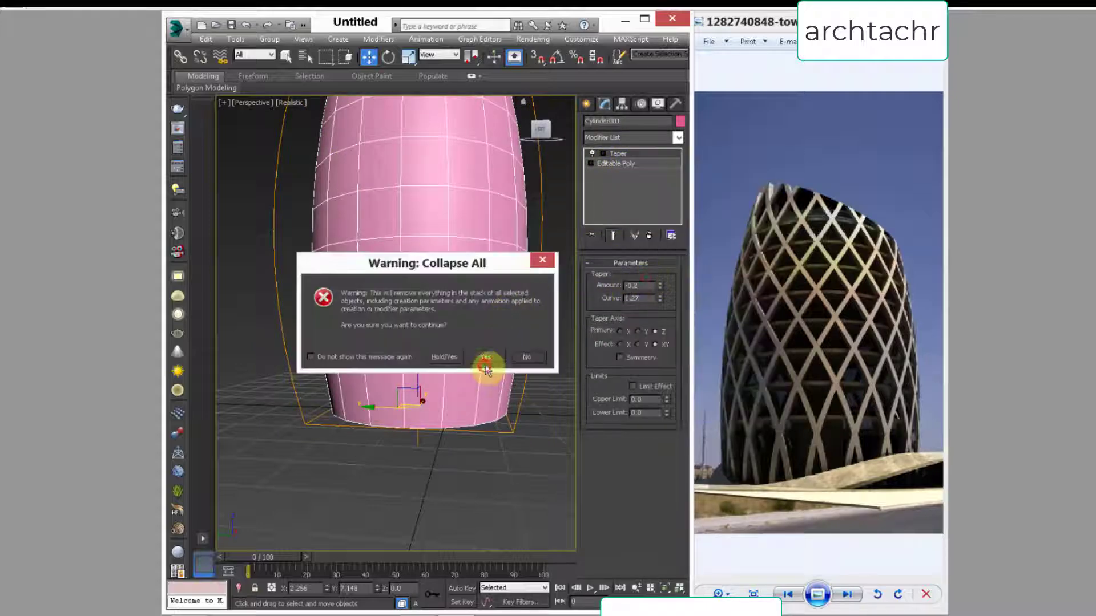
pyautogui.click(485, 358)
# Step: Select the vertical edges of the cylinder's lowest row and connect them with 1 segment, with pinch and slide at 0
pyautogui.click(614, 277)
pyautogui.moveTo(437, 377); pyautogui.dragTo(425, 306, button='middle')
pyautogui.moveTo(538, 297); pyautogui.dragTo(225, 293)
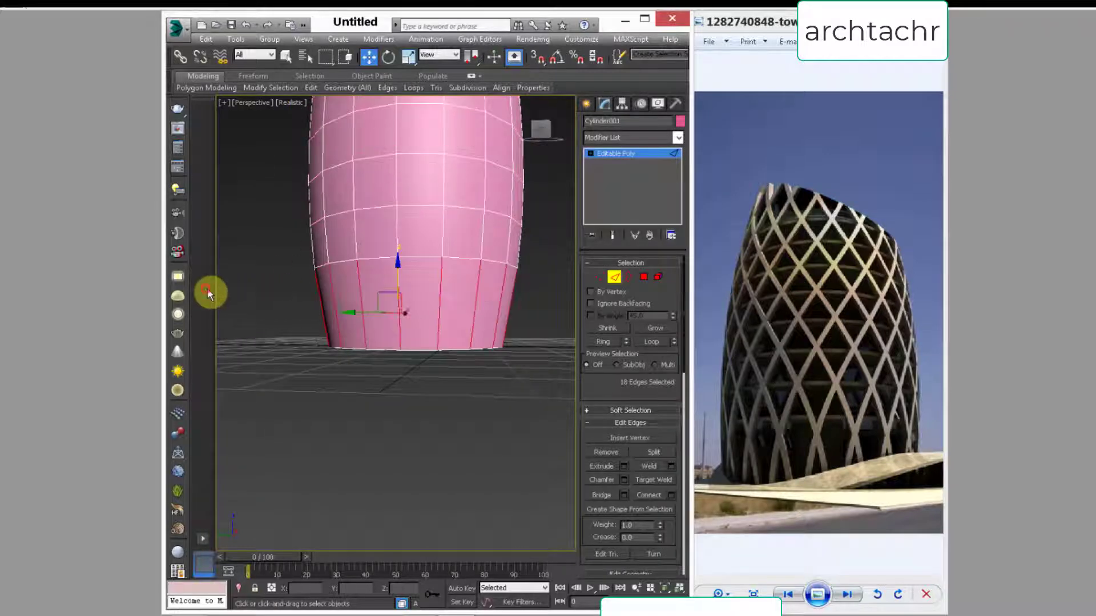
pyautogui.rightClick(365, 299)
pyautogui.click(238, 343)
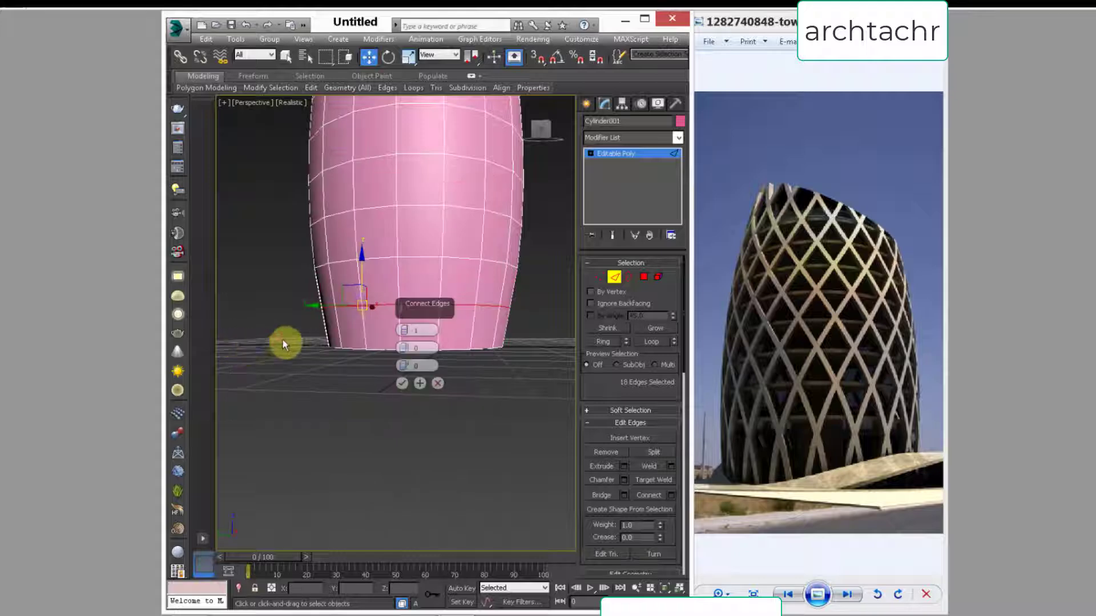
pyautogui.click(402, 383)
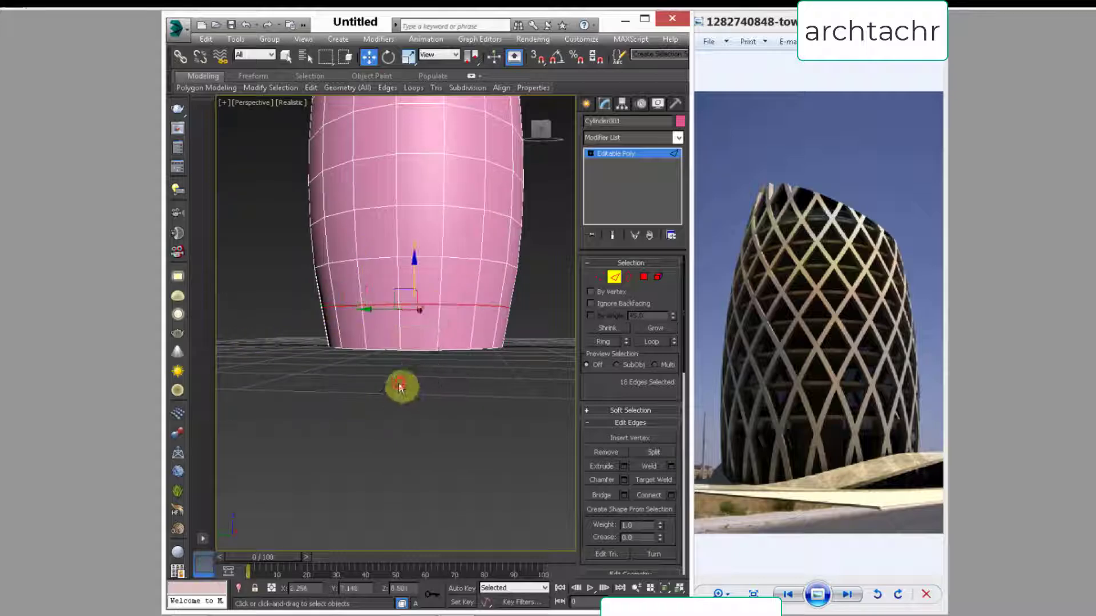
pyautogui.keyDown('alt'); pyautogui.moveTo(421, 311); pyautogui.dragTo(398, 391, button='middle'); pyautogui.keyUp('alt')
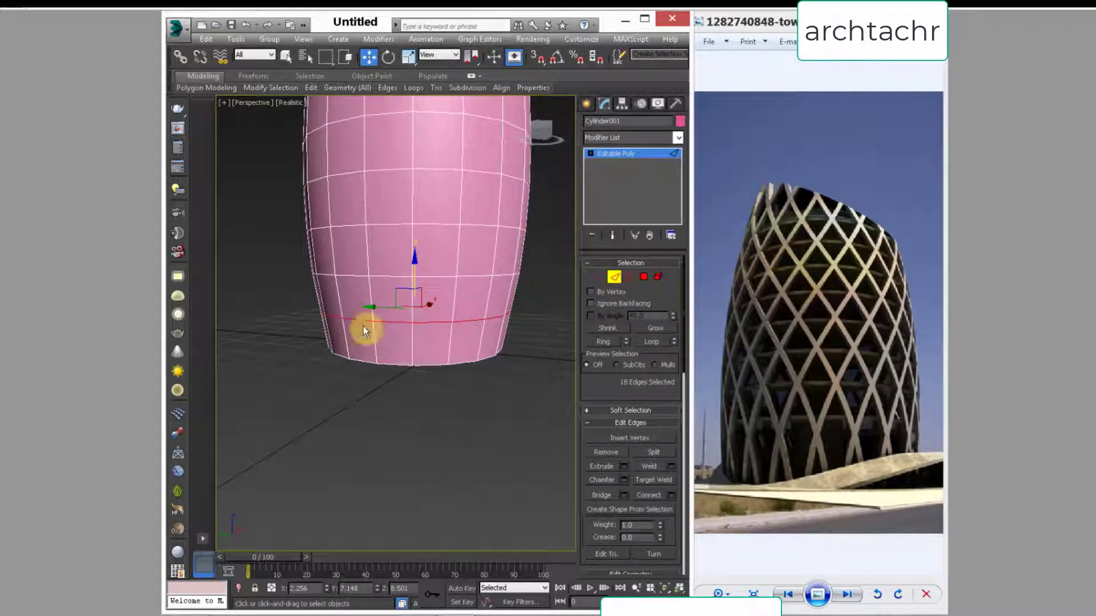
# Step: Apply a Twist modifier to the whole cylinder with an angle of 123 about the Z axis
pyautogui.click(677, 138)
pyautogui.moveTo(680, 180); pyautogui.dragTo(692, 454)
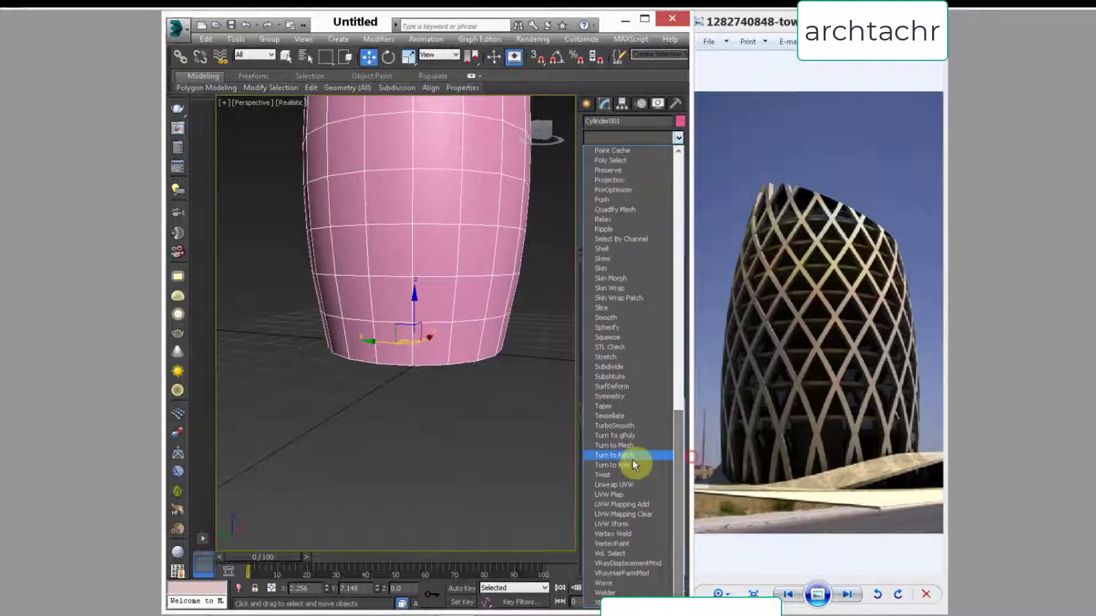
pyautogui.click(604, 475)
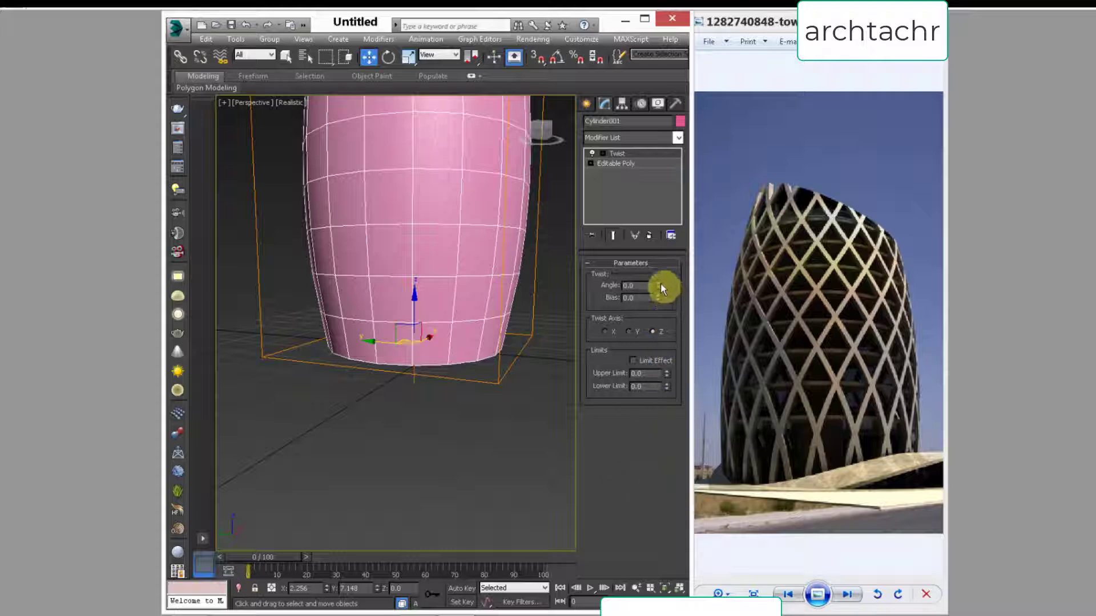
pyautogui.moveTo(659, 284); pyautogui.dragTo(662, 131)
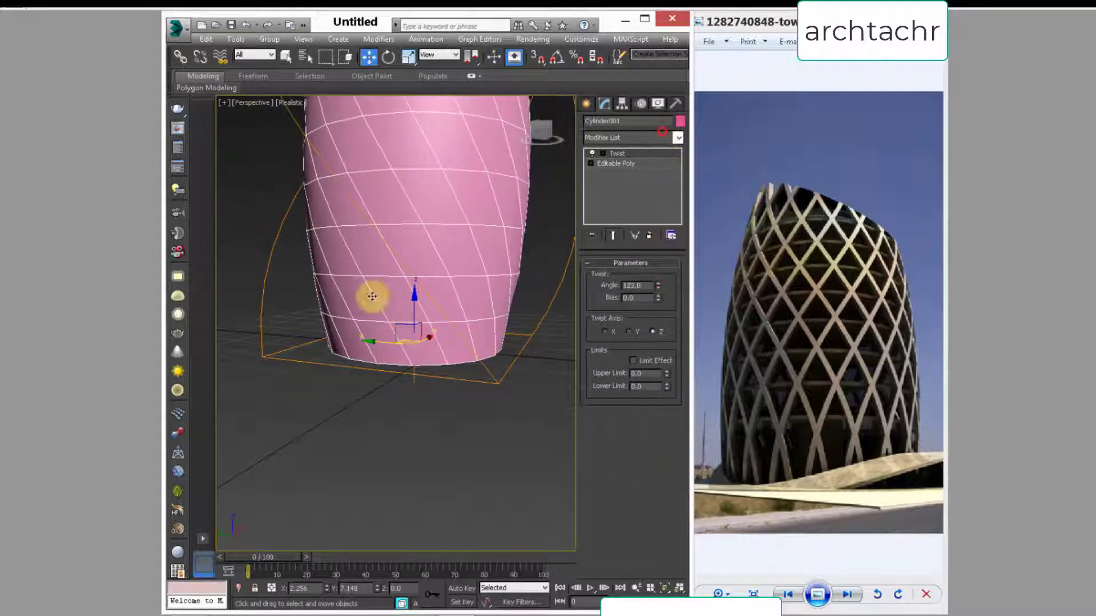
pyautogui.scroll(-3, 376, 343)
pyautogui.scroll(-2, 411, 414)
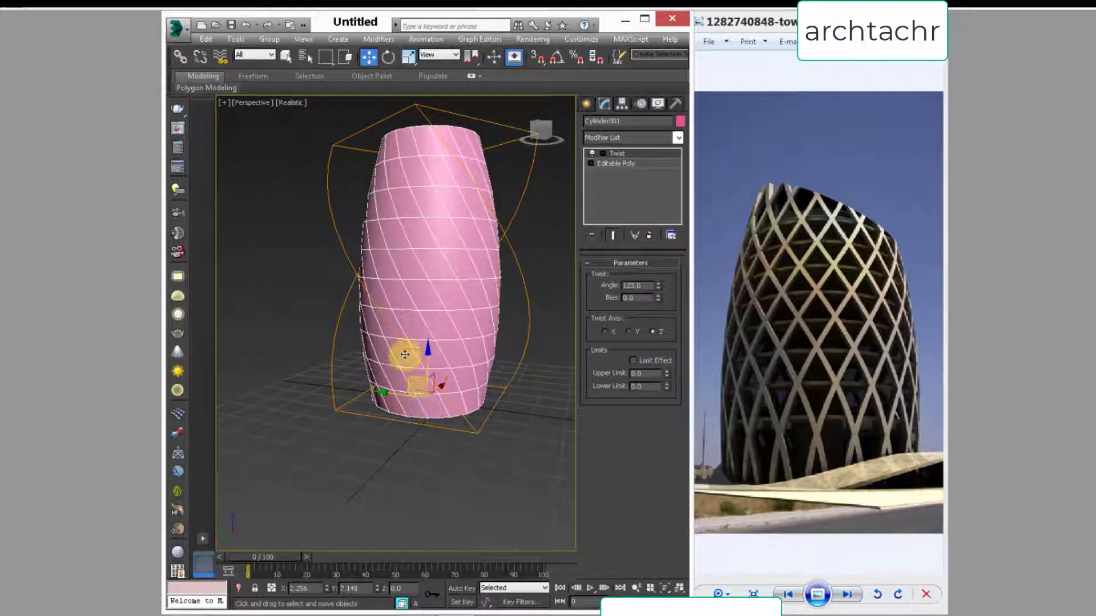
pyautogui.keyDown('alt'); pyautogui.moveTo(404, 351); pyautogui.dragTo(430, 343, button='middle'); pyautogui.keyUp('alt')
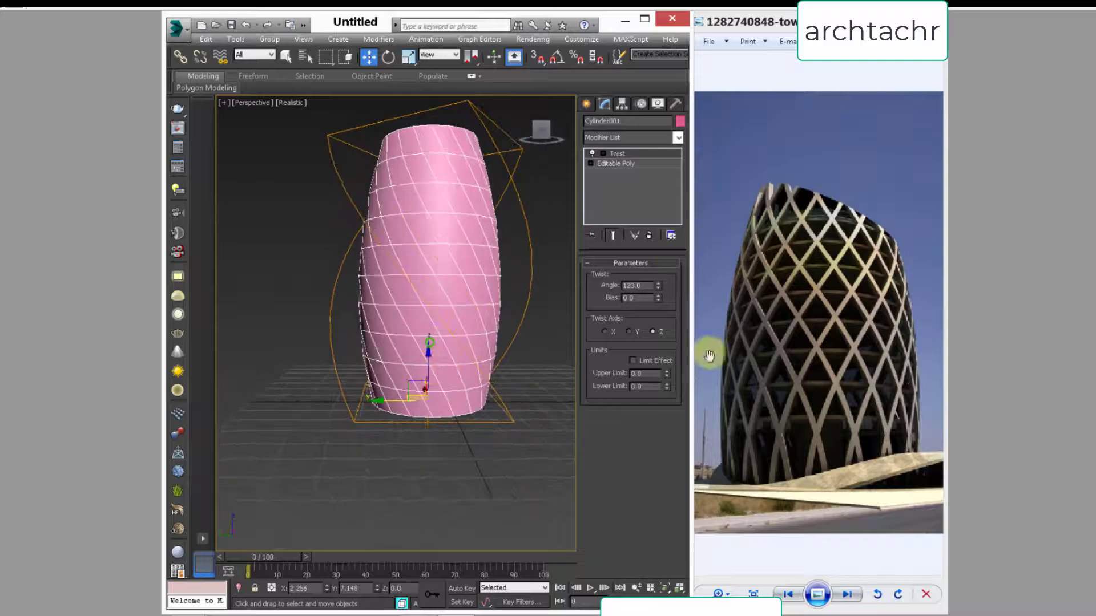
# Step: Collapse all modifiers on the twisted cylinder into the Editable Poly
pyautogui.rightClick(623, 154)
pyautogui.click(625, 277)
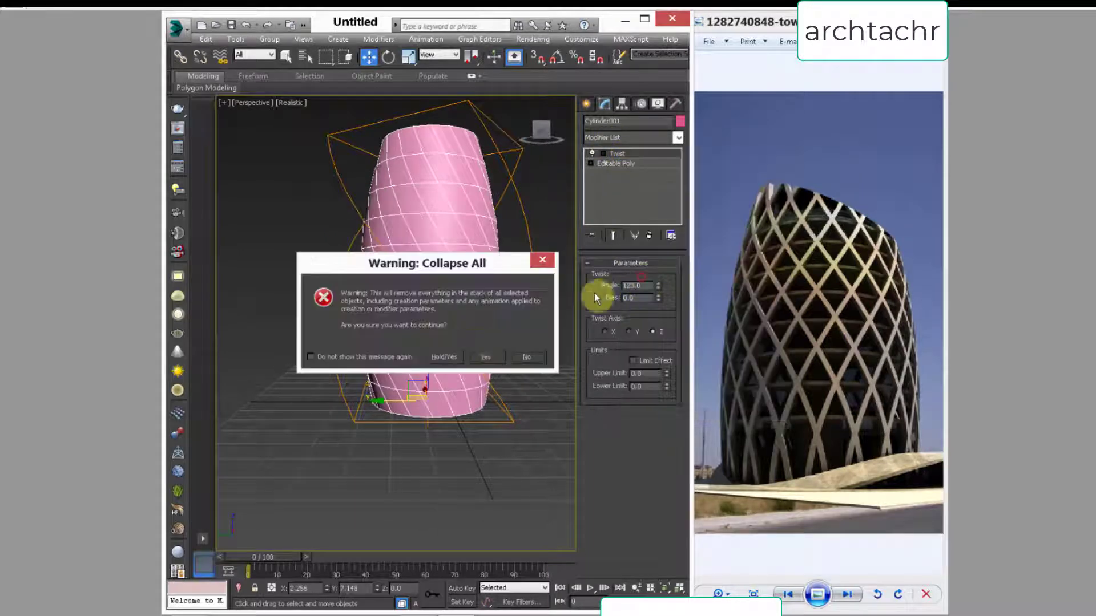
pyautogui.click(481, 357)
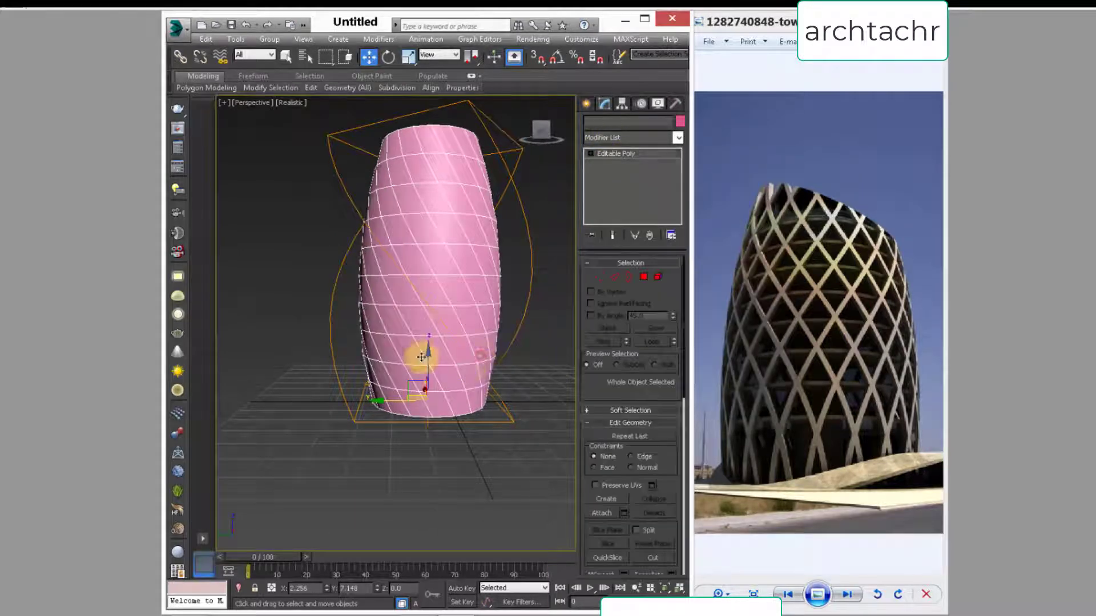
# Step: In edge editing, select one slanted edge near the base and extend it by loop and ring to all slanted edges
pyautogui.click(618, 279)
pyautogui.scroll(3, 422, 358)
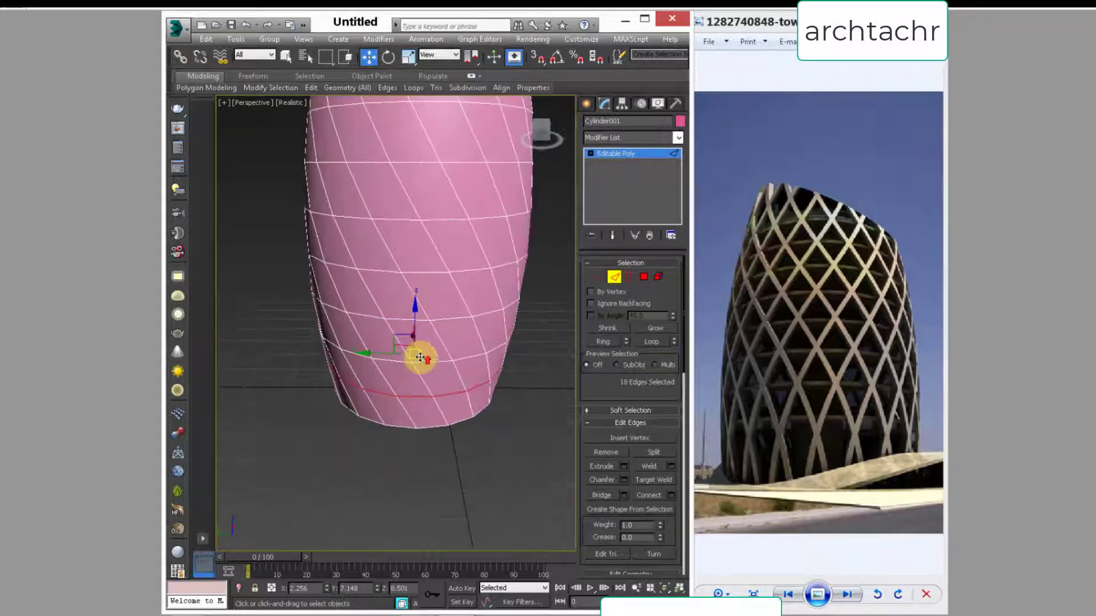
pyautogui.click(424, 388)
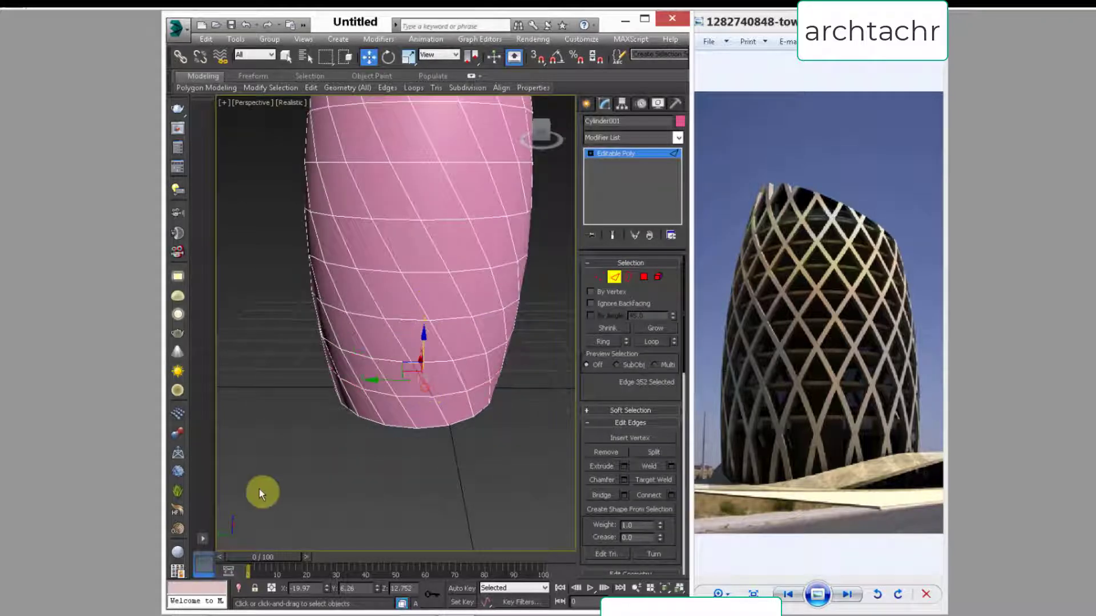
pyautogui.keyDown('alt'); pyautogui.moveTo(335, 427); pyautogui.dragTo(320, 460, button='middle'); pyautogui.keyUp('alt')
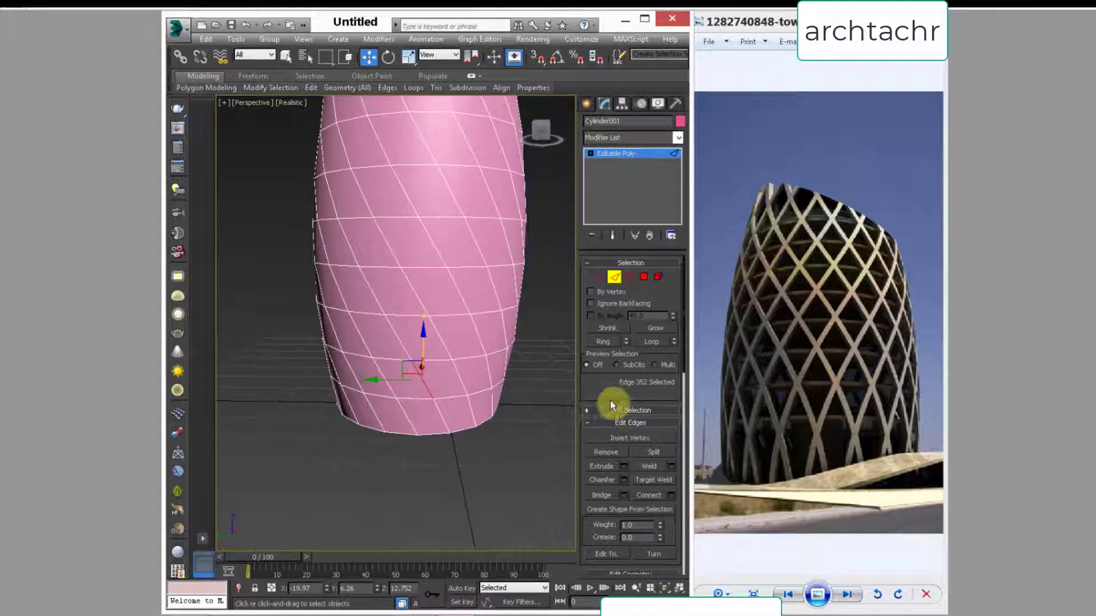
pyautogui.click(651, 342)
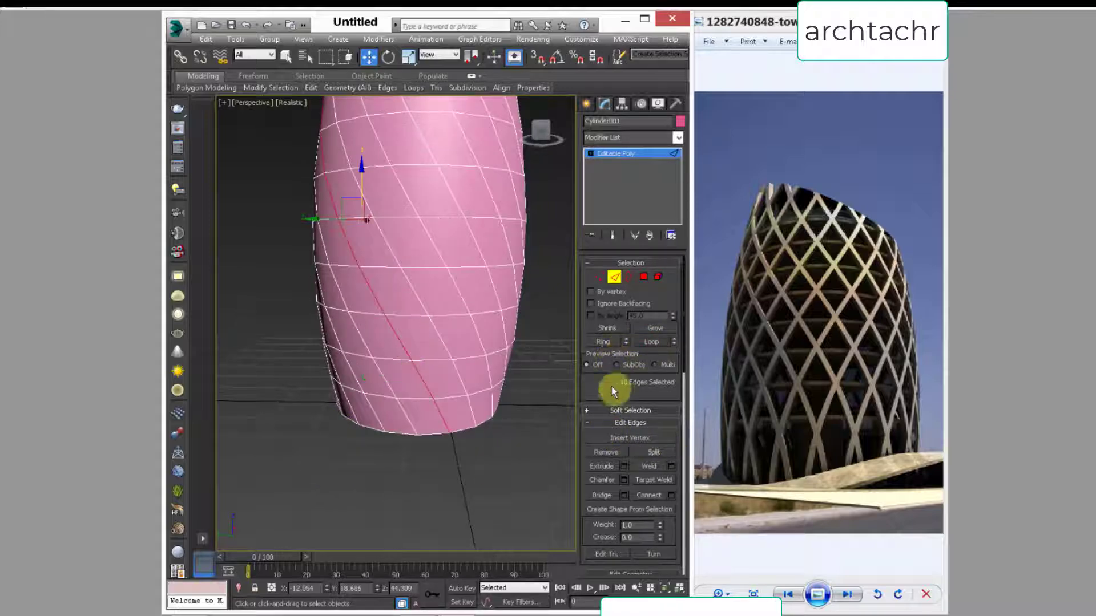
pyautogui.click(603, 342)
pyautogui.scroll(-3, 398, 425)
pyautogui.keyDown('alt'); pyautogui.moveTo(398, 426); pyautogui.dragTo(391, 350, button='middle'); pyautogui.keyUp('alt')
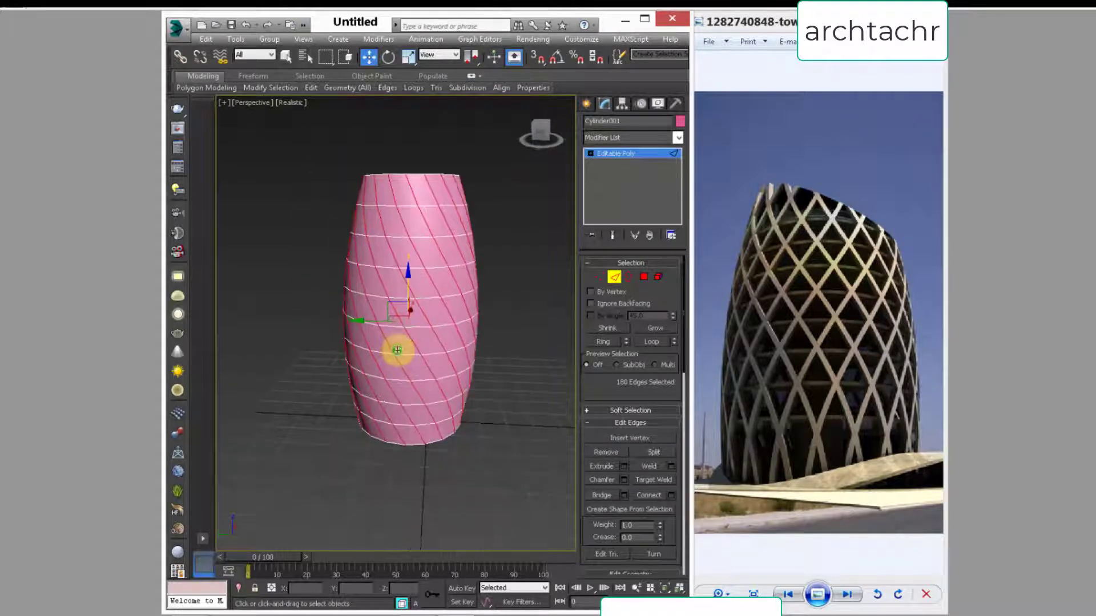
# Step: Create a linear shape from the selected slanted edges
pyautogui.moveTo(612, 400); pyautogui.dragTo(617, 293)
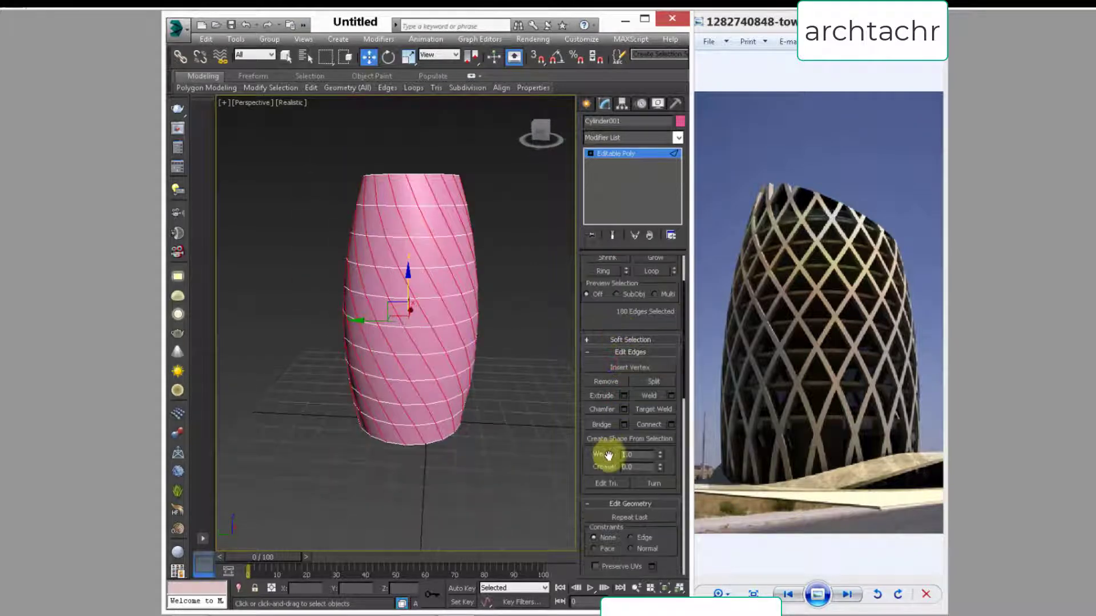
pyautogui.click(607, 438)
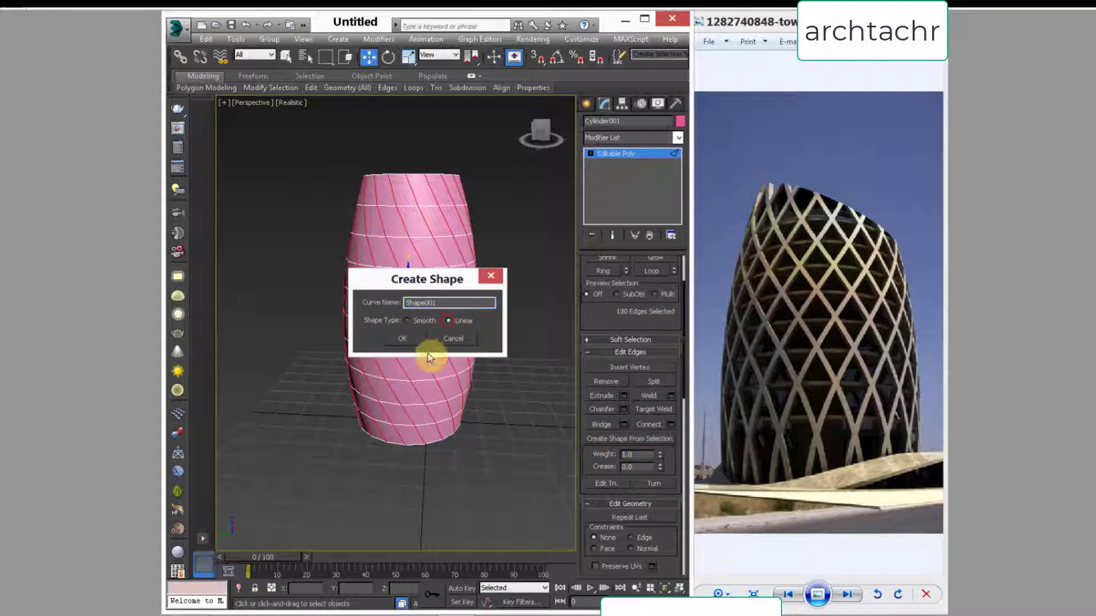
pyautogui.click(401, 338)
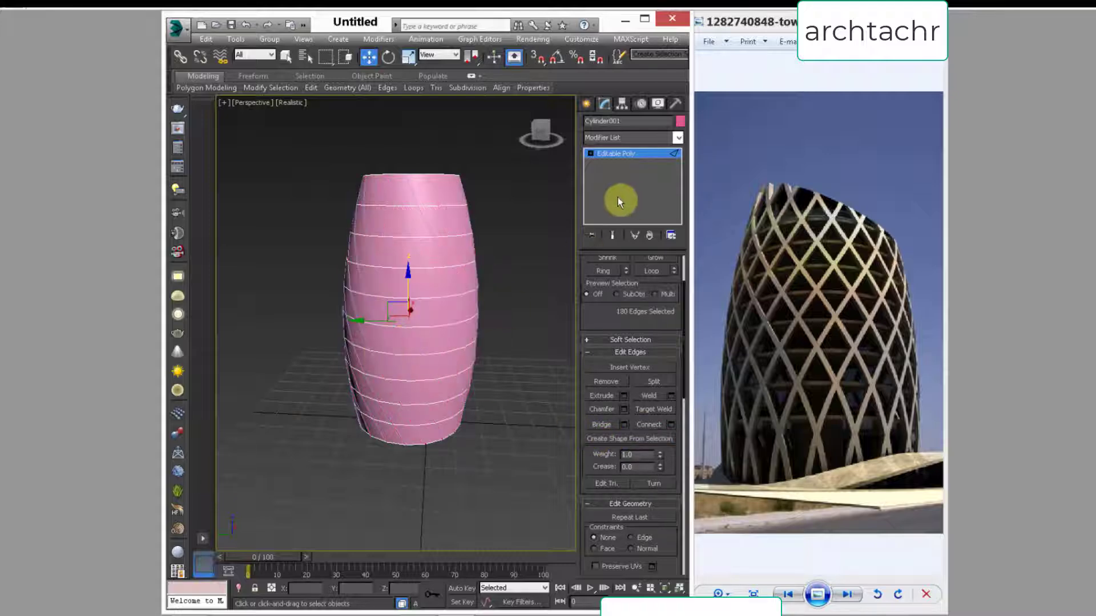
# Step: Leave edge editing, select the extracted spiral spline shape and enable it in both the renderer and the viewport
pyautogui.click(601, 160)
pyautogui.click(380, 244)
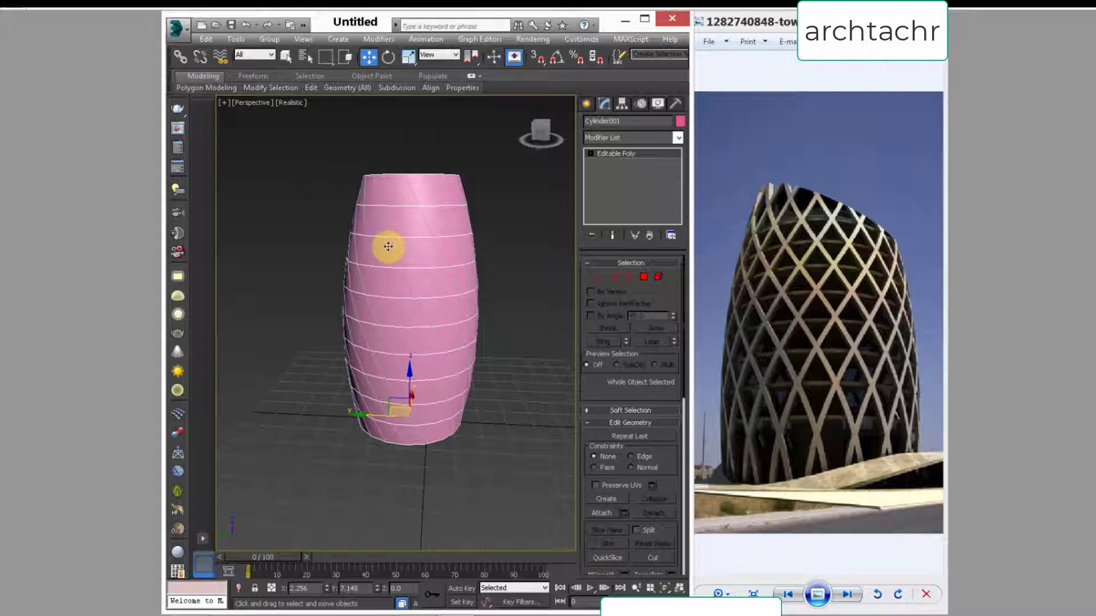
pyautogui.click(388, 247)
pyautogui.click(593, 264)
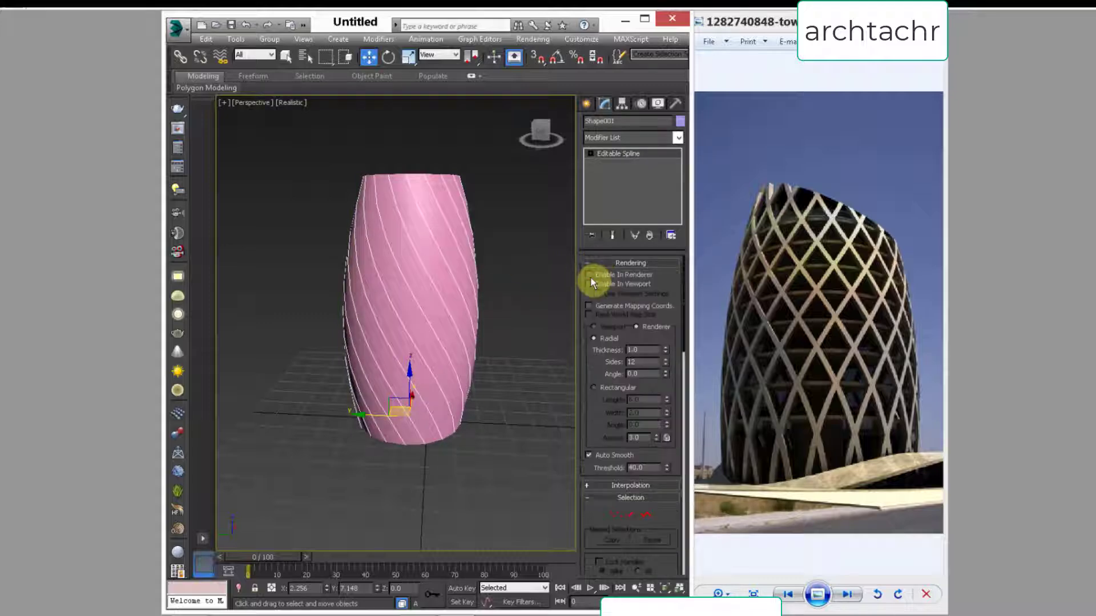
pyautogui.click(591, 281)
pyautogui.scroll(5, 397, 327)
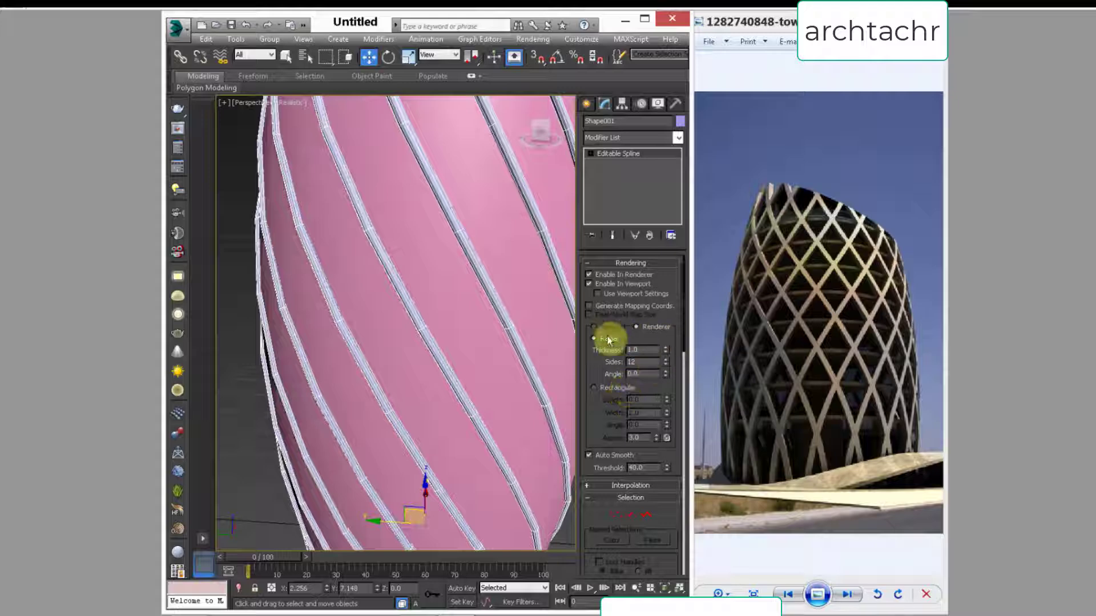
# Step: Switch the rendered cross-section of the spiral spline shape from radial to rectangular
pyautogui.click(595, 389)
pyautogui.moveTo(479, 368); pyautogui.dragTo(424, 380, button='middle')
pyautogui.scroll(-4, 424, 360)
pyautogui.scroll(-3, 424, 357)
pyautogui.scroll(3, 477, 403)
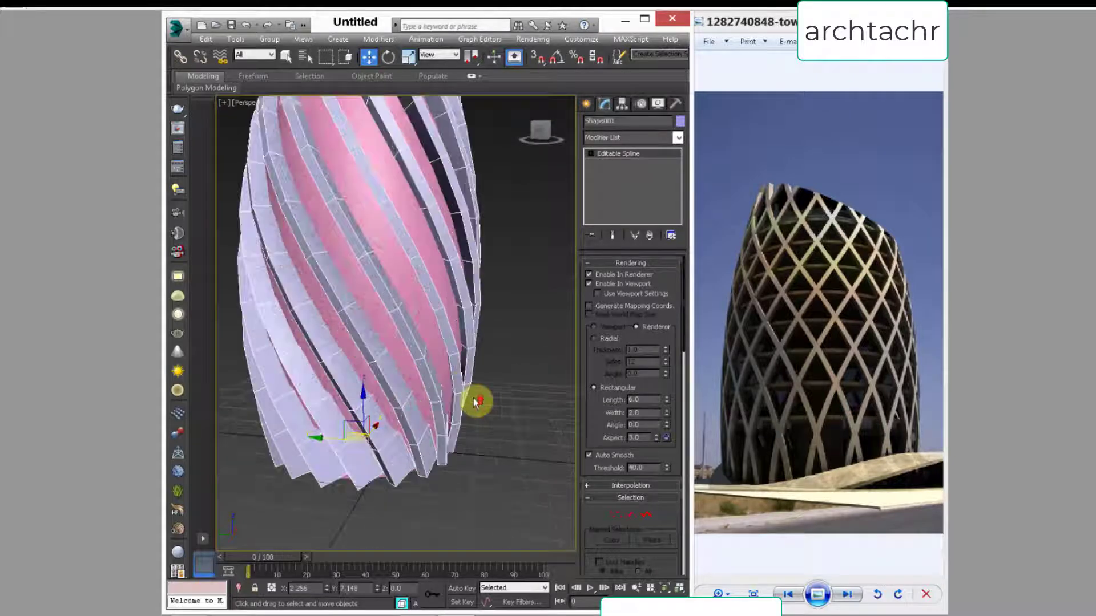
# Step: Try rotating the spiral strips' rectangular section to an angle of -35.209 and check it from above
pyautogui.moveTo(666, 425); pyautogui.dragTo(373, 288)
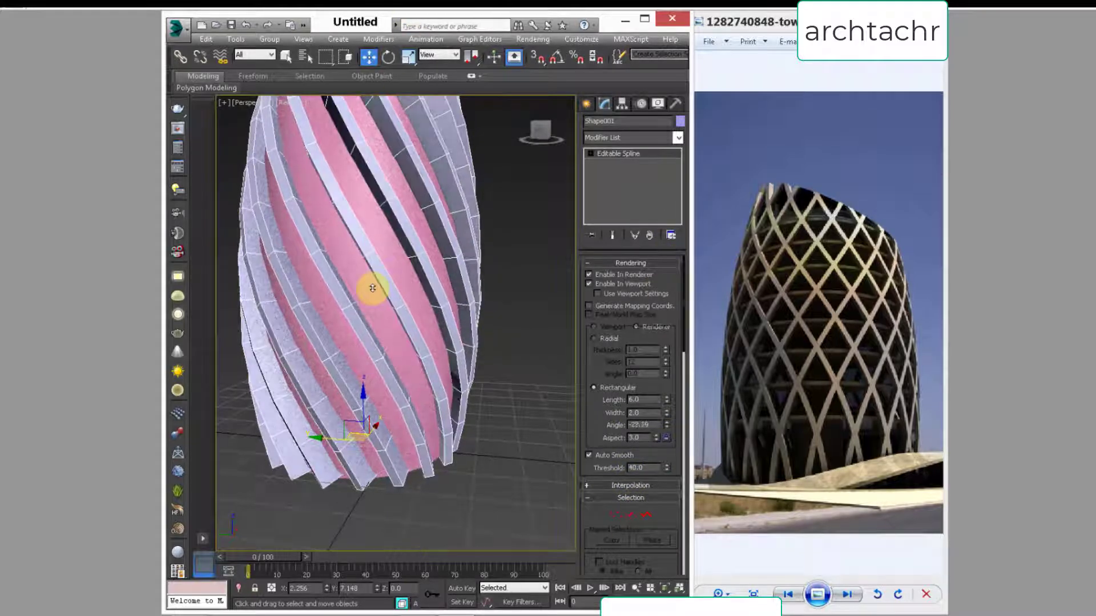
pyautogui.moveTo(380, 407); pyautogui.dragTo(343, 269)
pyautogui.moveTo(347, 111); pyautogui.dragTo(262, 549)
pyautogui.keyDown('alt'); pyautogui.moveTo(348, 486); pyautogui.dragTo(387, 494, button='middle'); pyautogui.keyUp('alt')
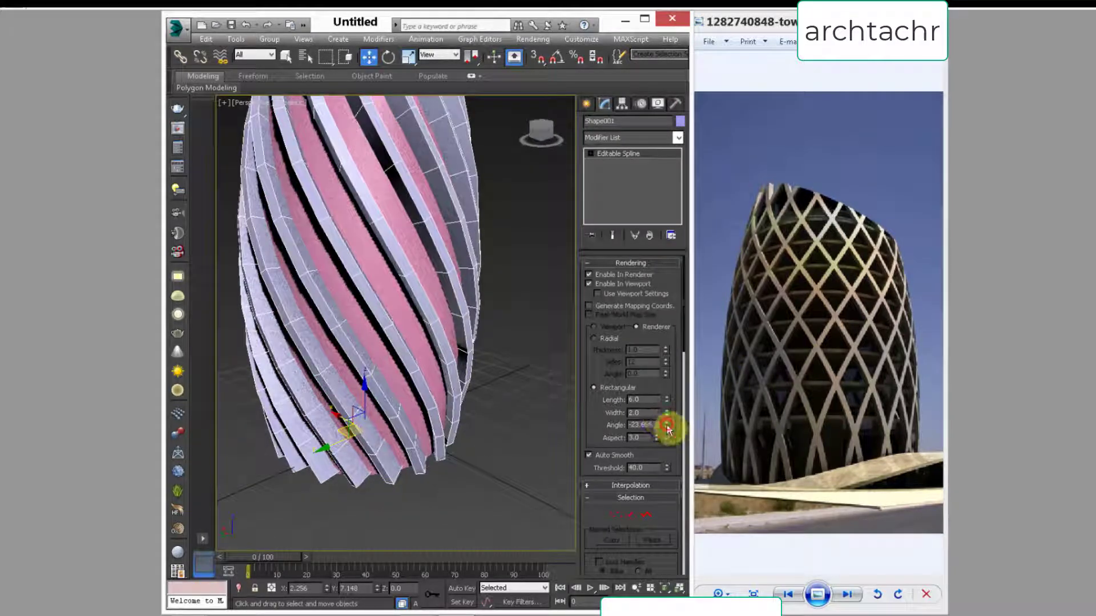
pyautogui.moveTo(666, 448)
pyautogui.mouseDown()
pyautogui.moveTo(660, 464)
pyautogui.moveTo(659, 455)
pyautogui.mouseUp()
pyautogui.moveTo(286, 338); pyautogui.dragTo(320, 344, button='middle')
pyautogui.scroll(-5, 322, 350)
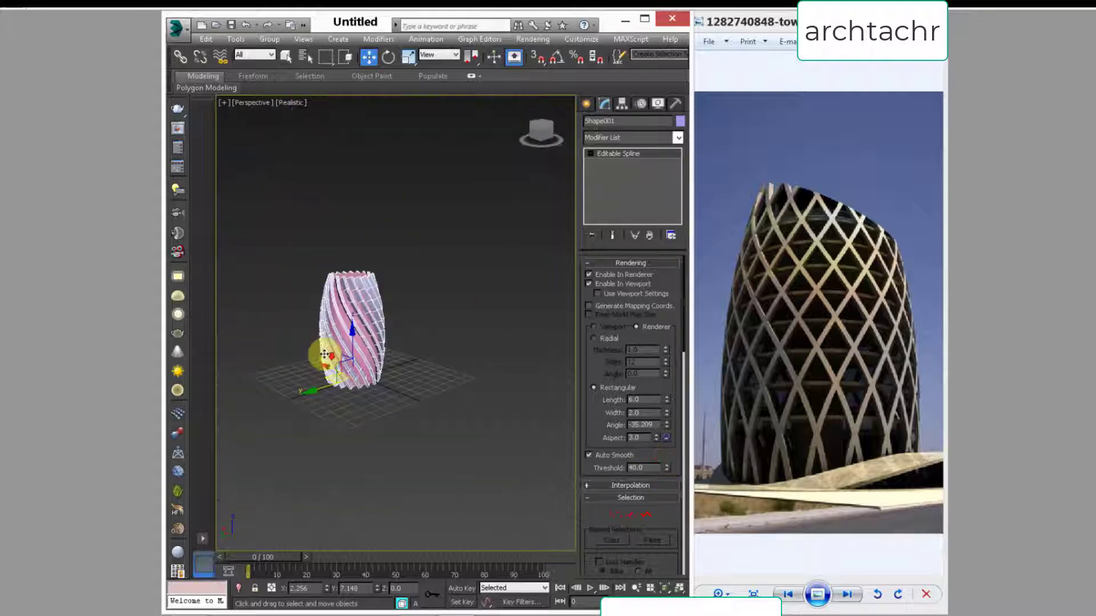
pyautogui.keyDown('alt'); pyautogui.moveTo(311, 364); pyautogui.dragTo(304, 414, button='middle'); pyautogui.keyUp('alt')
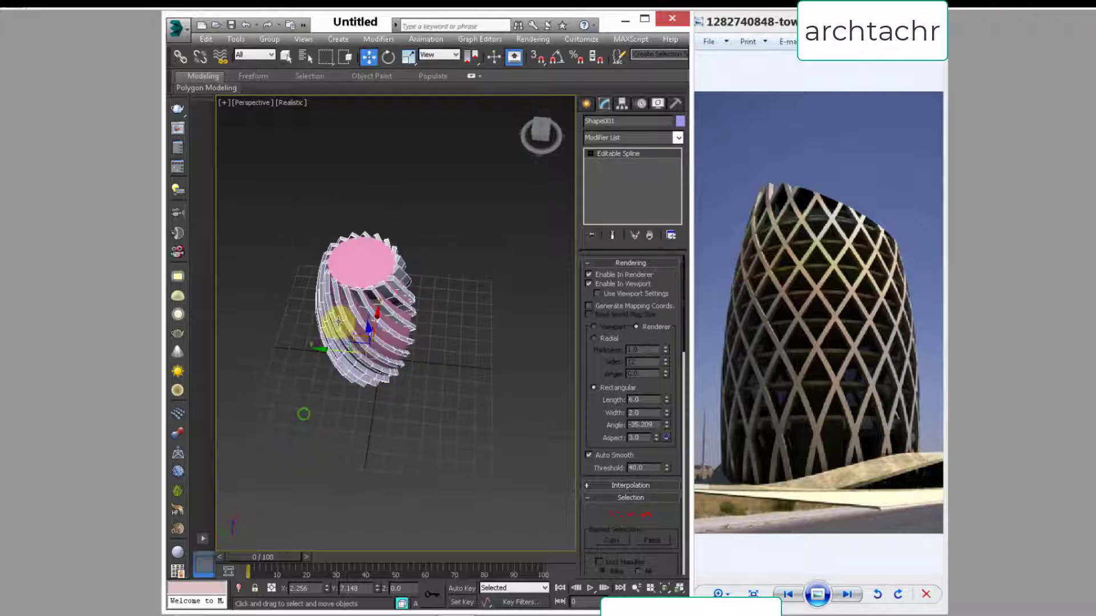
pyautogui.scroll(5, 338, 366)
pyautogui.keyDown('alt'); pyautogui.moveTo(392, 381); pyautogui.dragTo(415, 385, button='middle'); pyautogui.keyUp('alt')
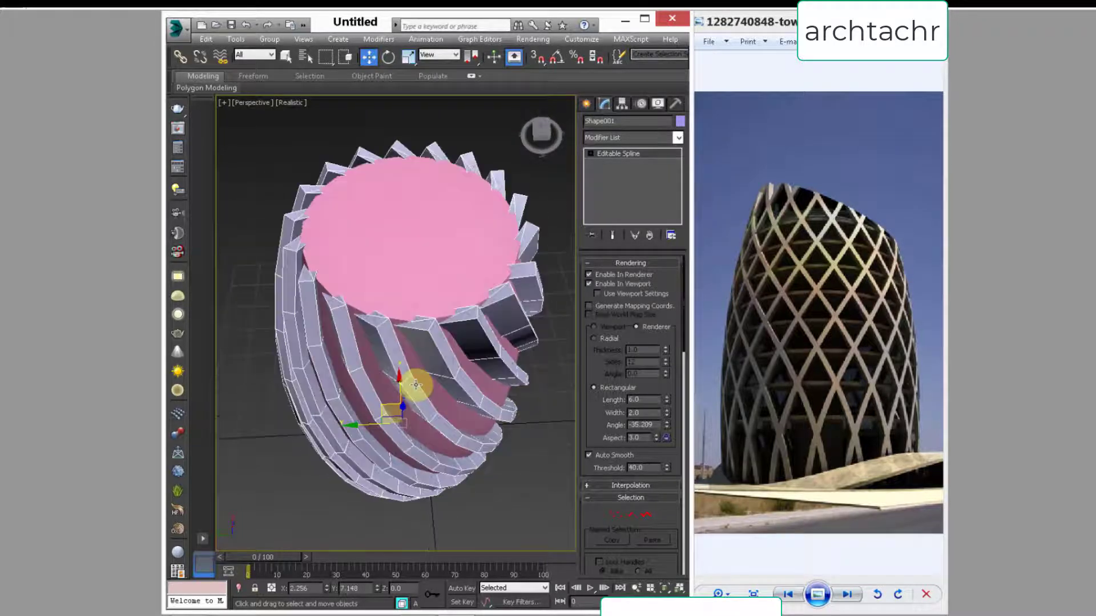
# Step: Set the spiral strips' rectangular section to angle 10.563, length 3.96 and width 1.46
pyautogui.moveTo(669, 428); pyautogui.dragTo(660, 346)
pyautogui.keyDown('alt'); pyautogui.moveTo(467, 429); pyautogui.dragTo(452, 393, button='middle'); pyautogui.keyUp('alt')
pyautogui.scroll(-5, 464, 384)
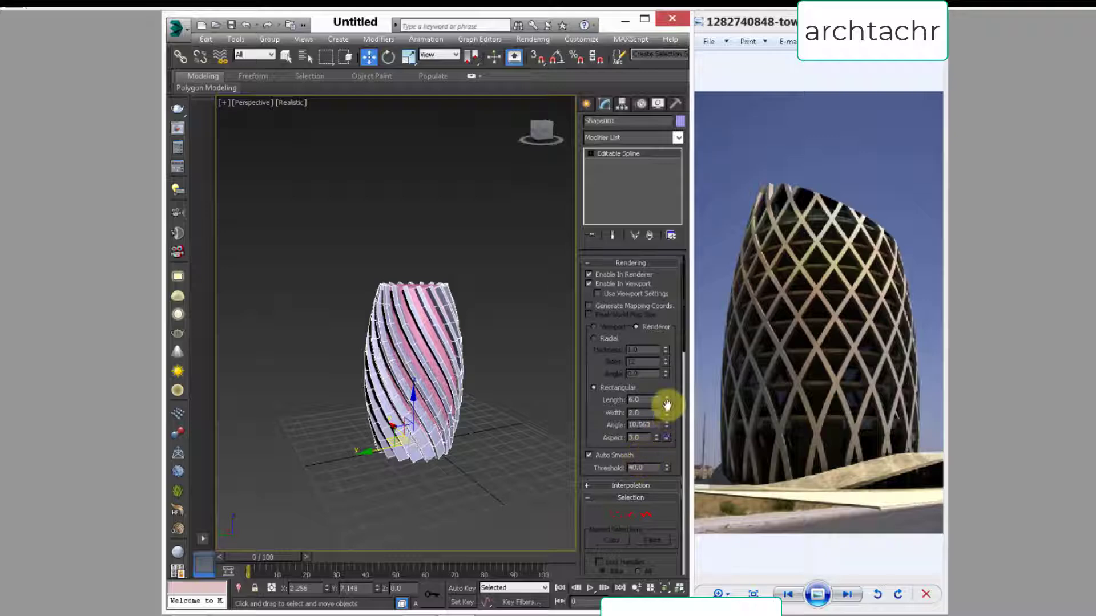
pyautogui.moveTo(668, 413); pyautogui.dragTo(667, 417)
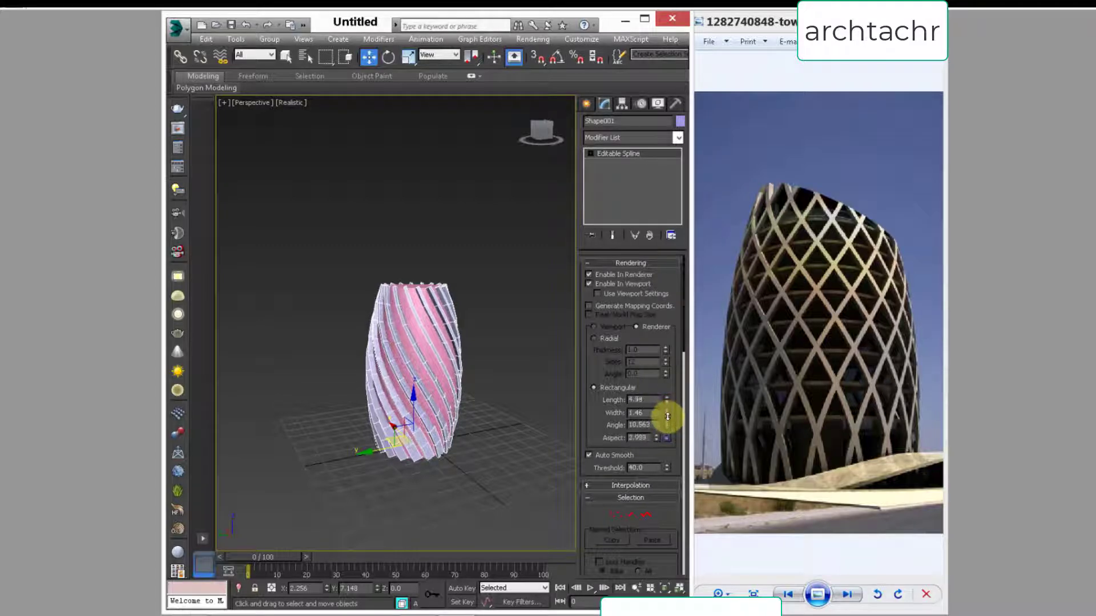
pyautogui.keyDown('alt'); pyautogui.moveTo(390, 357); pyautogui.dragTo(364, 313, button='middle'); pyautogui.keyUp('alt')
pyautogui.scroll(3, 393, 380)
pyautogui.click(584, 455)
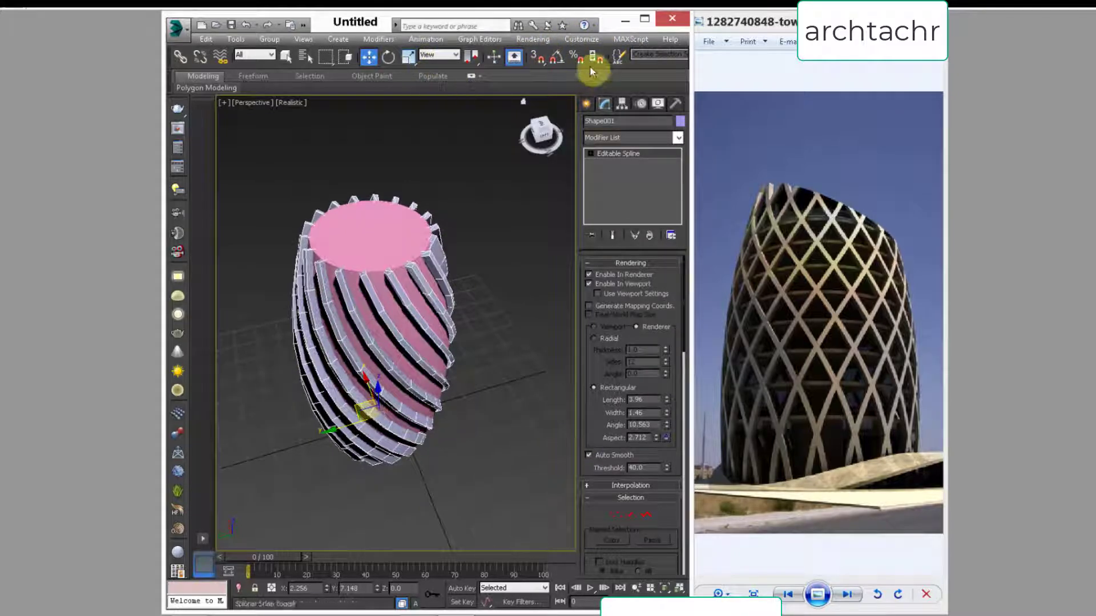
# Step: Mirror the spiral spline shape about the X axis as a copy to form a crossing lattice around the tower
pyautogui.moveTo(583, 73); pyautogui.dragTo(480, 63)
pyautogui.click(556, 57)
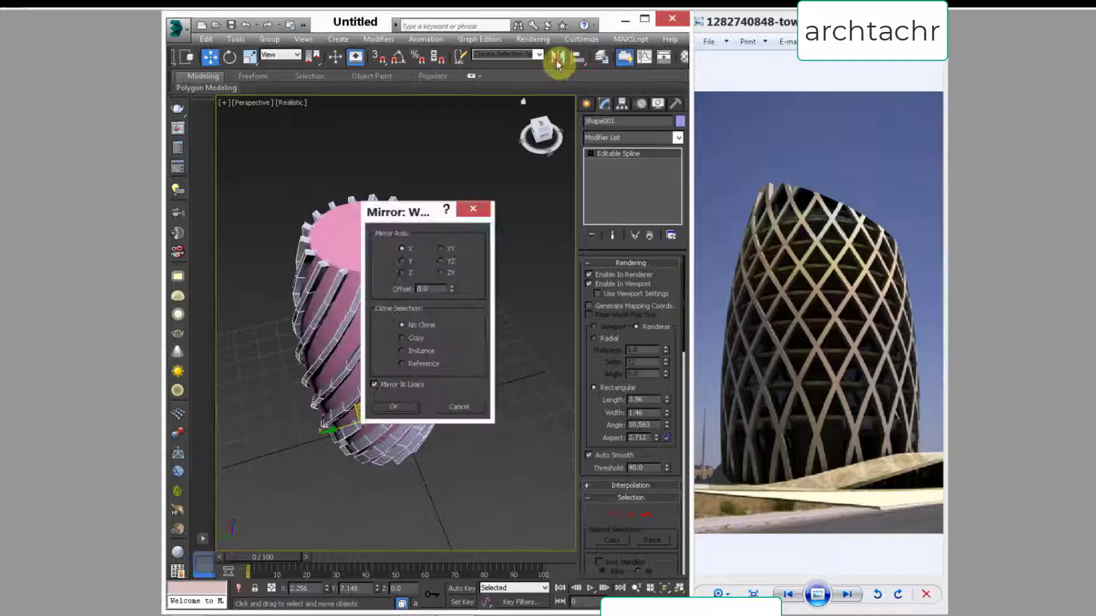
pyautogui.click(415, 337)
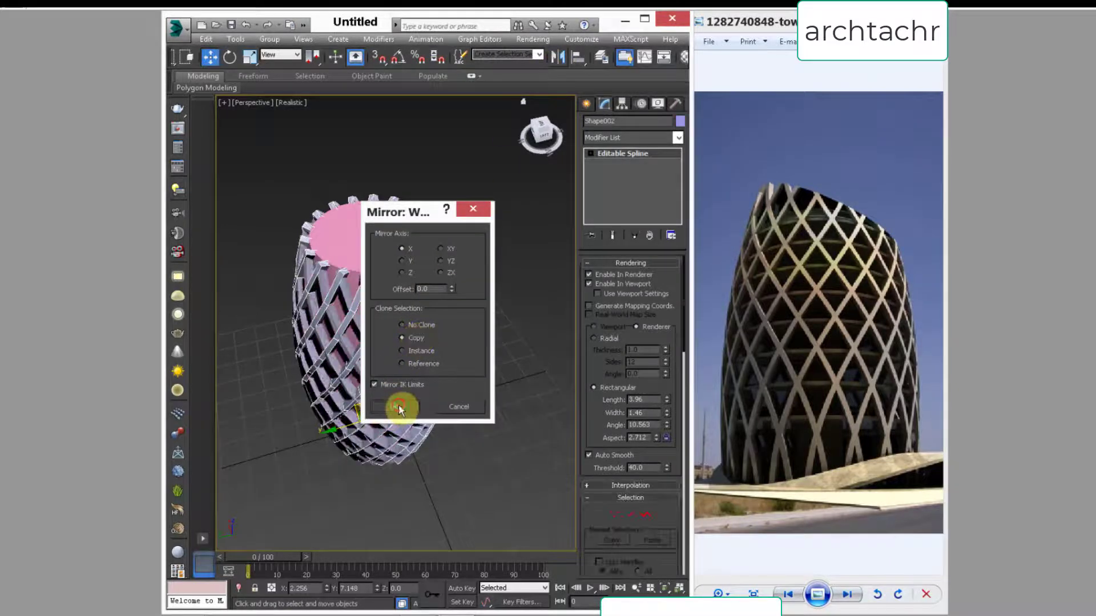
pyautogui.click(394, 406)
pyautogui.moveTo(397, 432)
pyautogui.keyDown('alt'); pyautogui.mouseDown(button='middle')
pyautogui.moveTo(392, 342)
pyautogui.moveTo(393, 411)
pyautogui.moveTo(405, 328)
pyautogui.moveTo(384, 440)
pyautogui.mouseUp(button='middle'); pyautogui.keyUp('alt')
pyautogui.scroll(5, 384, 440)
pyautogui.scroll(3, 389, 434)
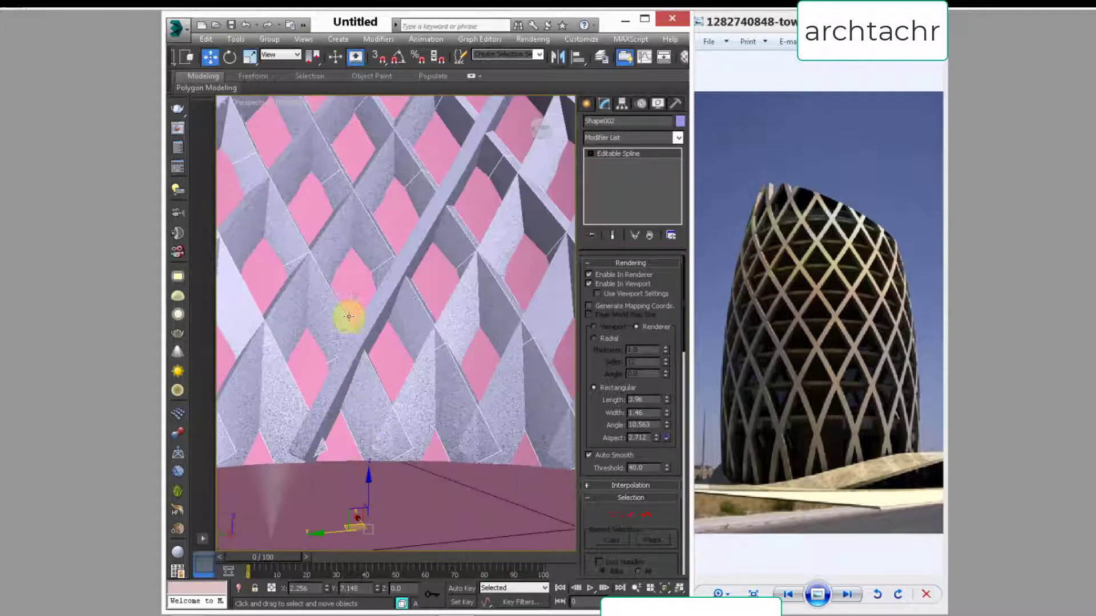
pyautogui.scroll(-3, 356, 364)
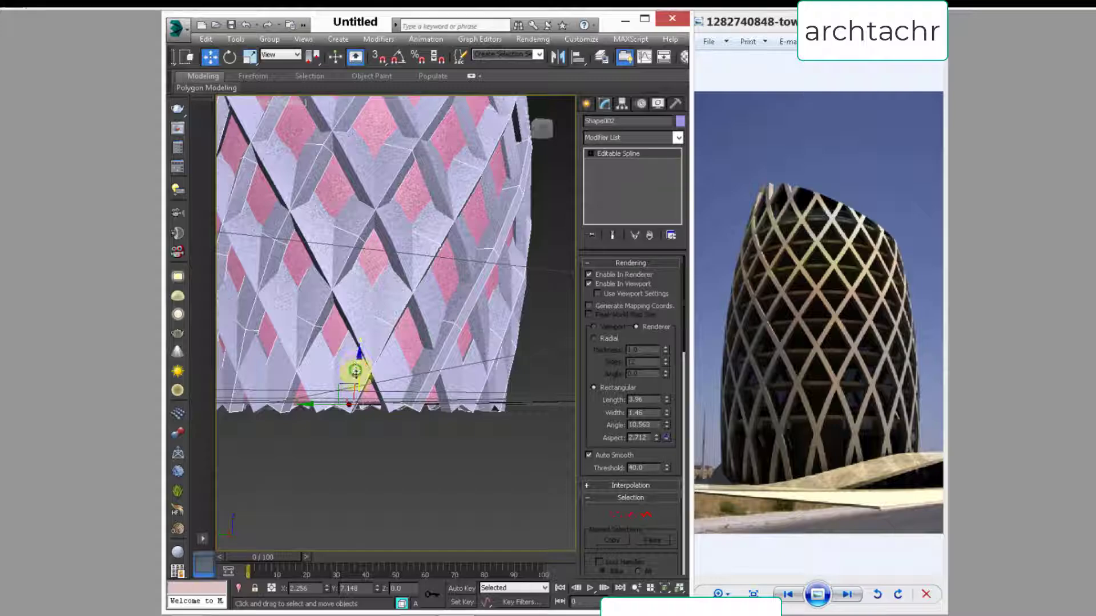
pyautogui.keyDown('alt'); pyautogui.moveTo(356, 371); pyautogui.dragTo(357, 382, button='middle'); pyautogui.keyUp('alt')
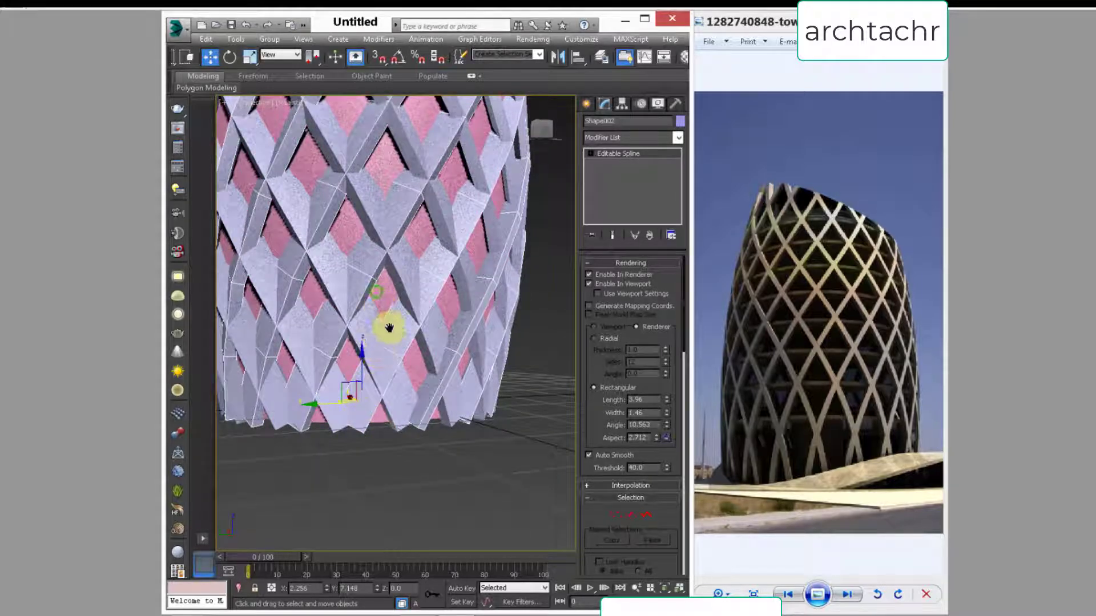
pyautogui.scroll(-5, 389, 328)
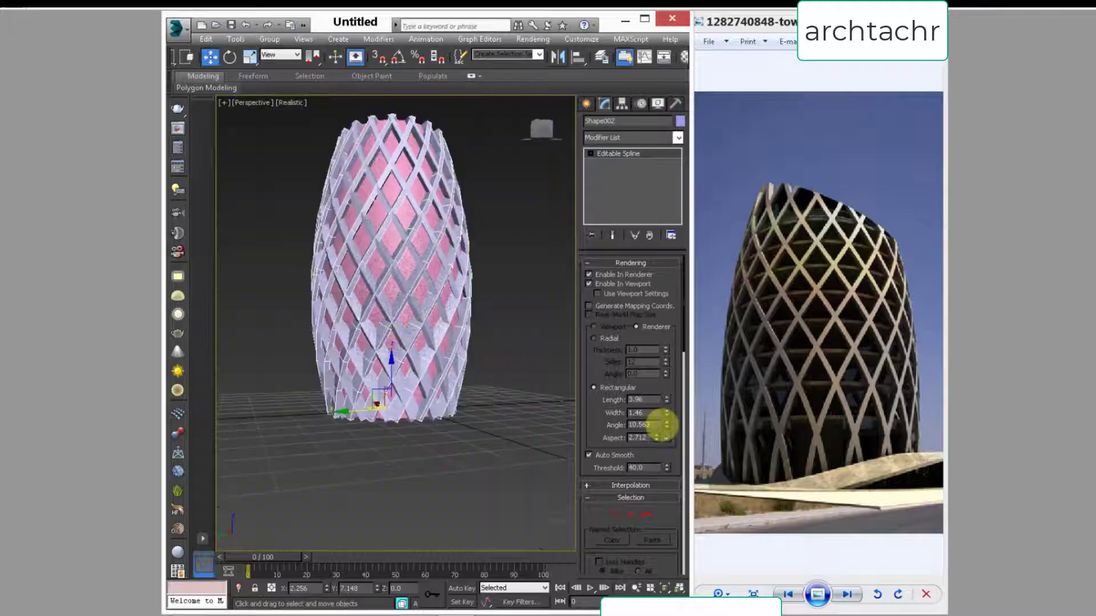
# Step: Set the section angle to -13.52 on the mirrored spline shape and to -40.772 on the original one
pyautogui.moveTo(666, 423); pyautogui.dragTo(626, 549)
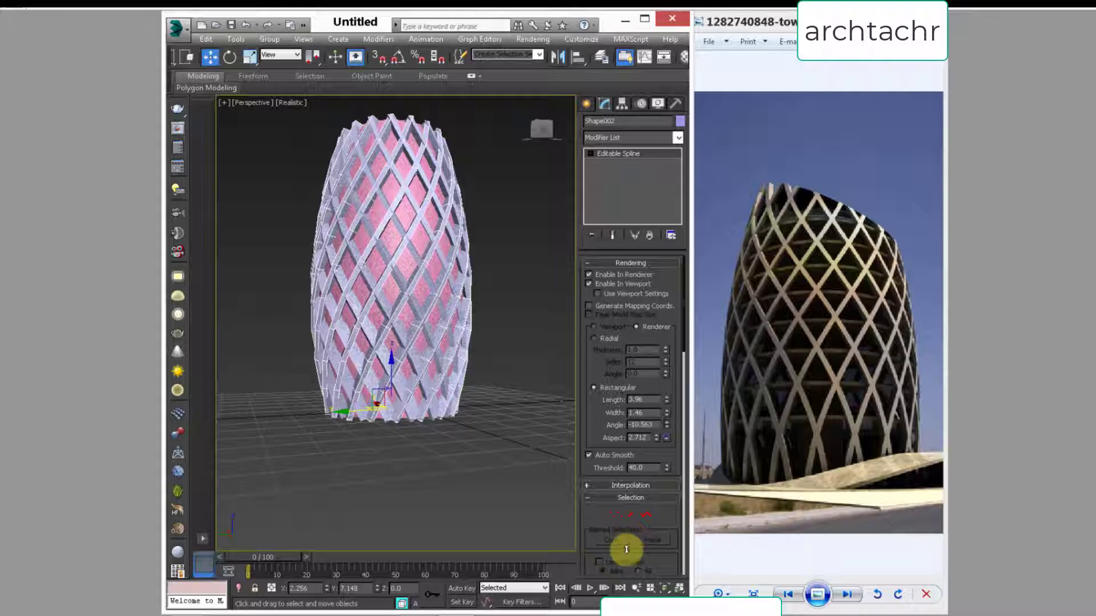
pyautogui.click(401, 332)
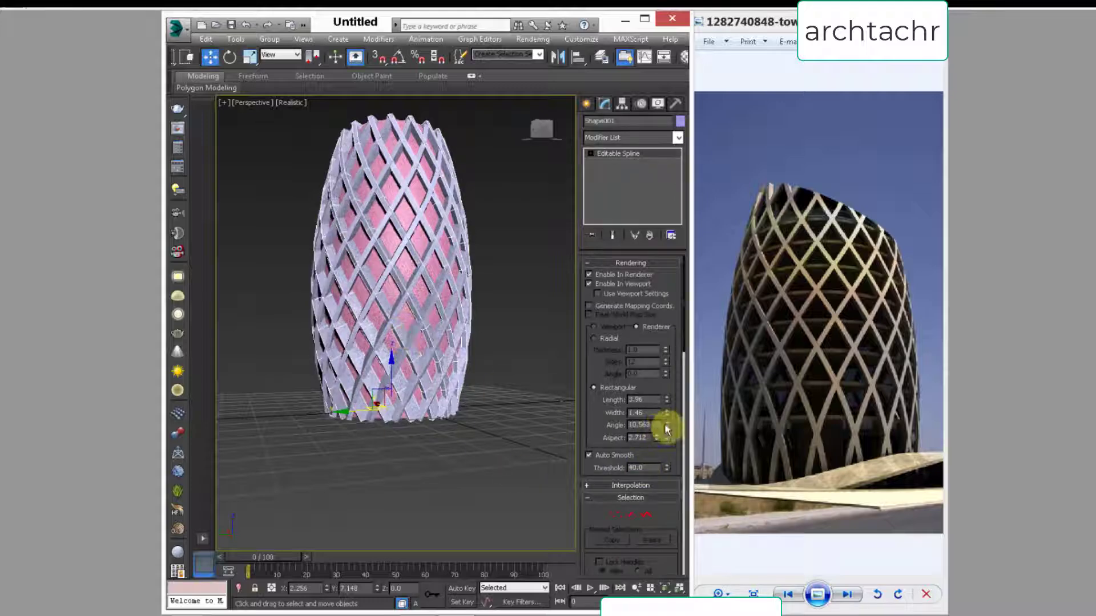
pyautogui.moveTo(667, 432); pyautogui.dragTo(584, 103)
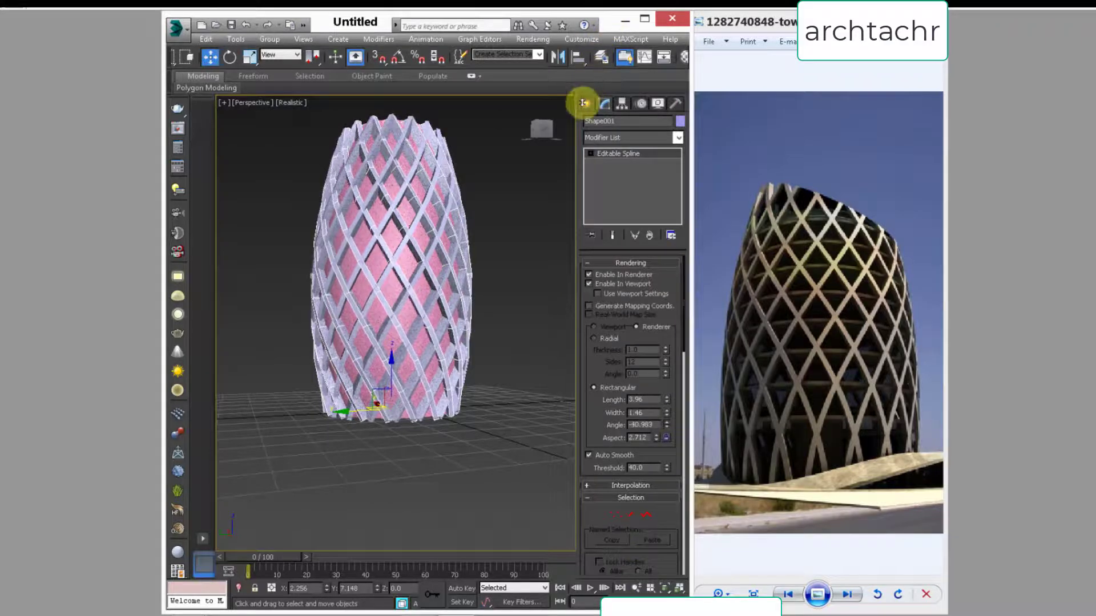
pyautogui.keyDown('alt'); pyautogui.moveTo(420, 166); pyautogui.dragTo(411, 225, button='middle'); pyautogui.keyUp('alt')
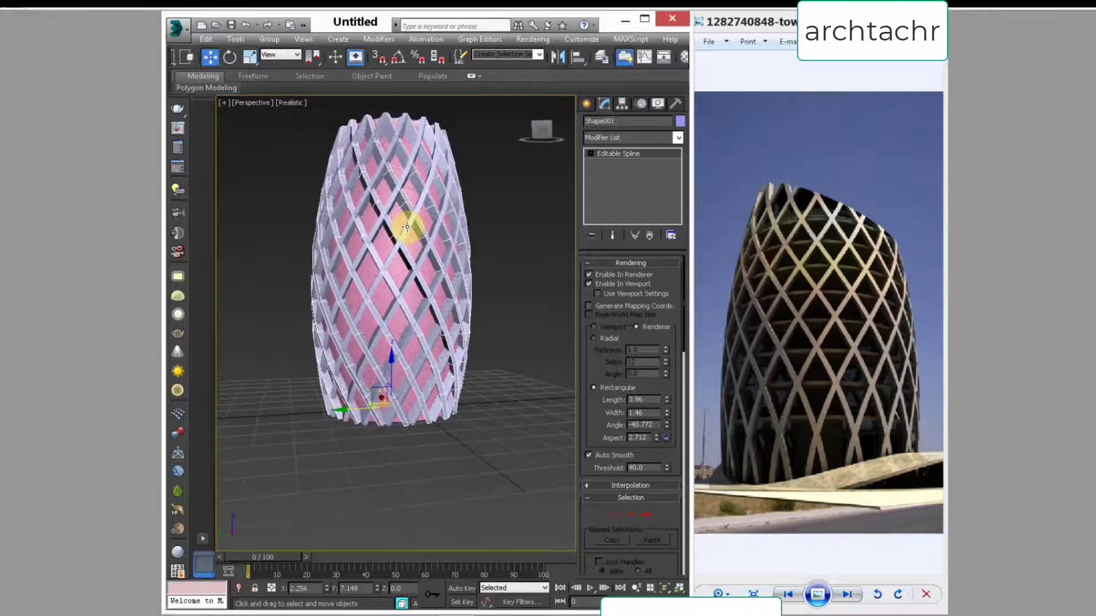
pyautogui.moveTo(439, 288); pyautogui.dragTo(450, 307, button='middle')
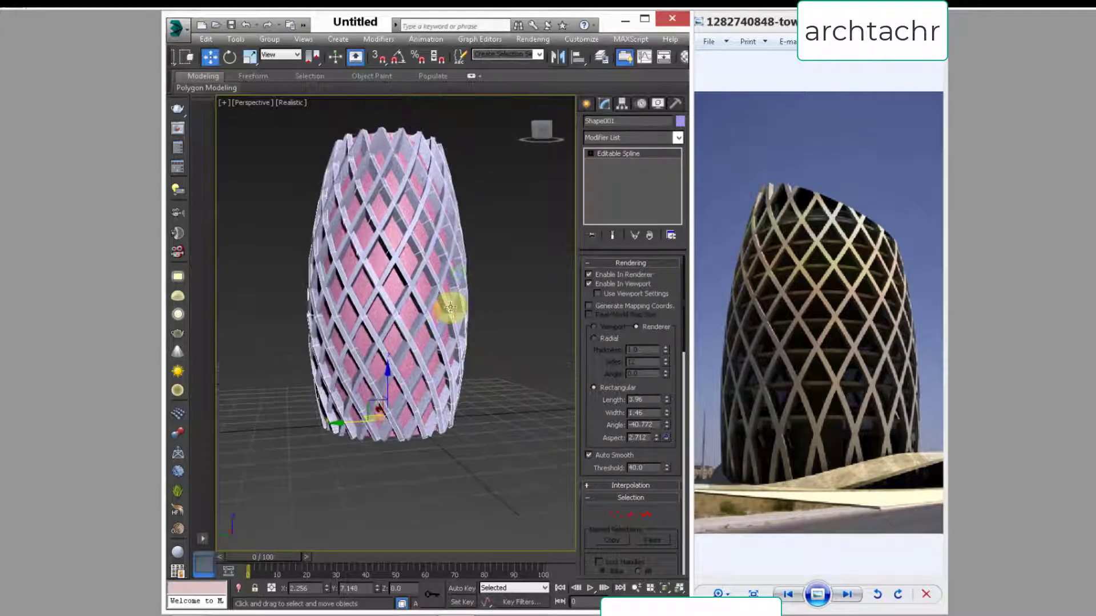
pyautogui.keyDown('alt'); pyautogui.moveTo(372, 300); pyautogui.dragTo(372, 366, button='middle'); pyautogui.keyUp('alt')
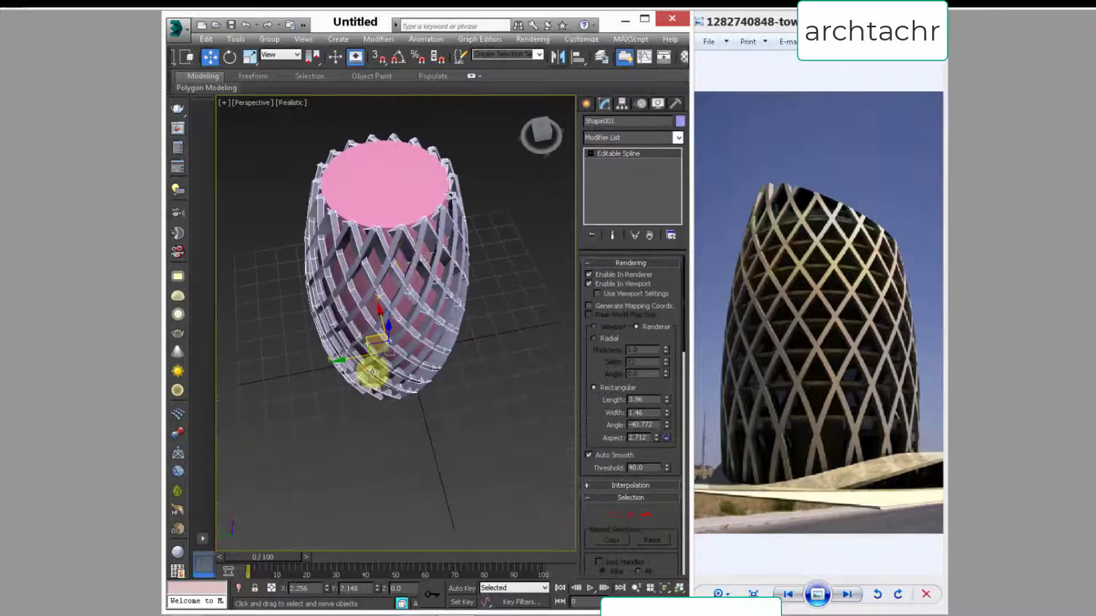
# Step: Select both lattice spline shapes without the cylinder and scale them up uniformly in the top view so they stand off the core
pyautogui.keyDown('ctrl'); pyautogui.click(350, 355); pyautogui.keyUp('ctrl')
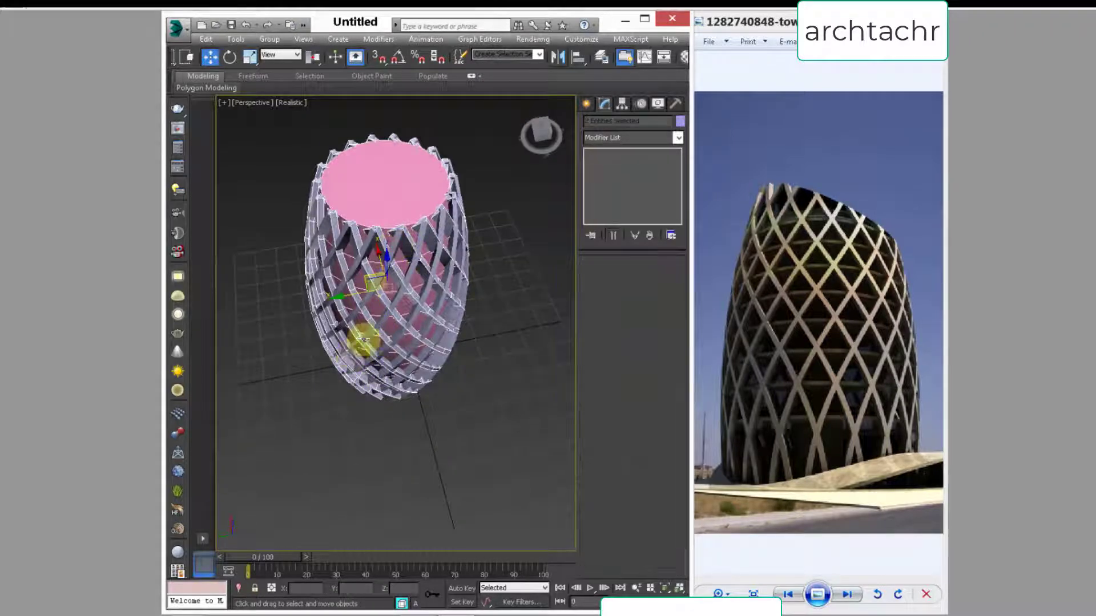
pyautogui.keyDown('ctrl'); pyautogui.click(402, 198); pyautogui.keyUp('ctrl')
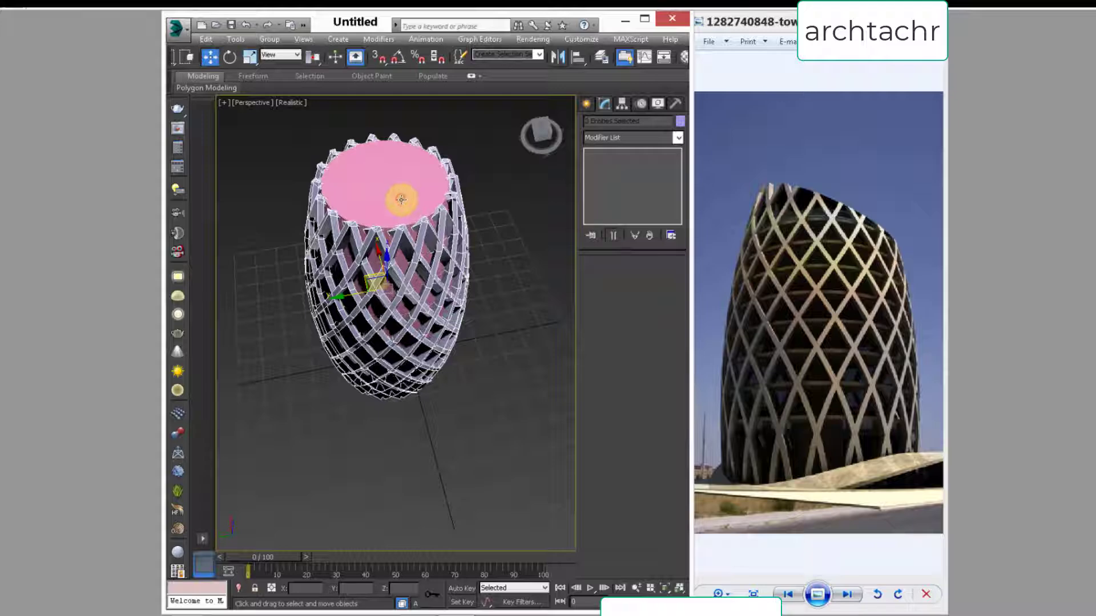
pyautogui.press('r')
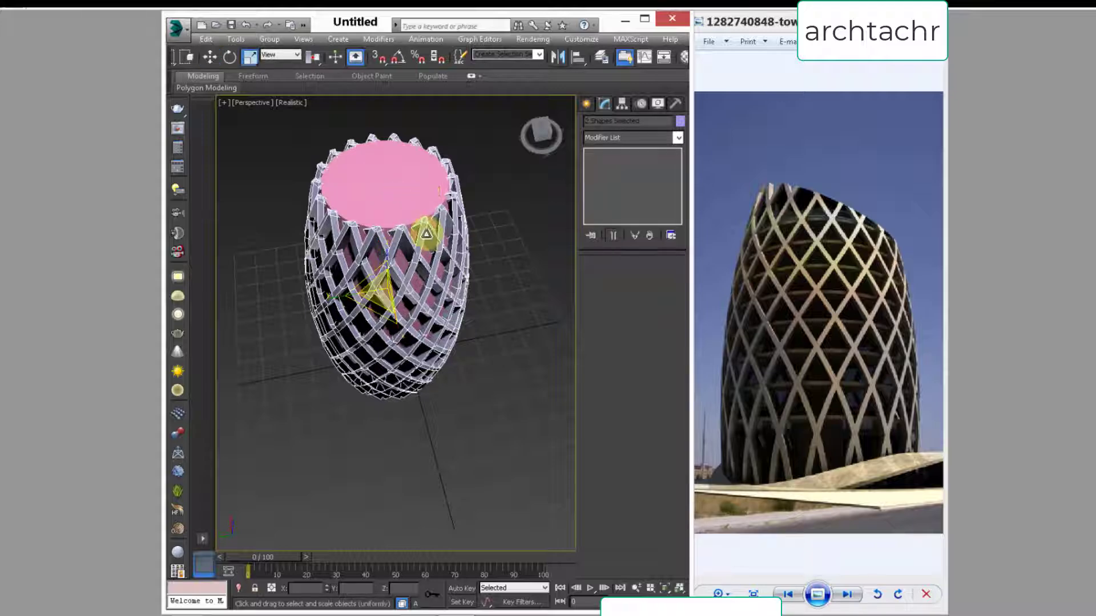
pyautogui.press('t')
pyautogui.scroll(5, 396, 313)
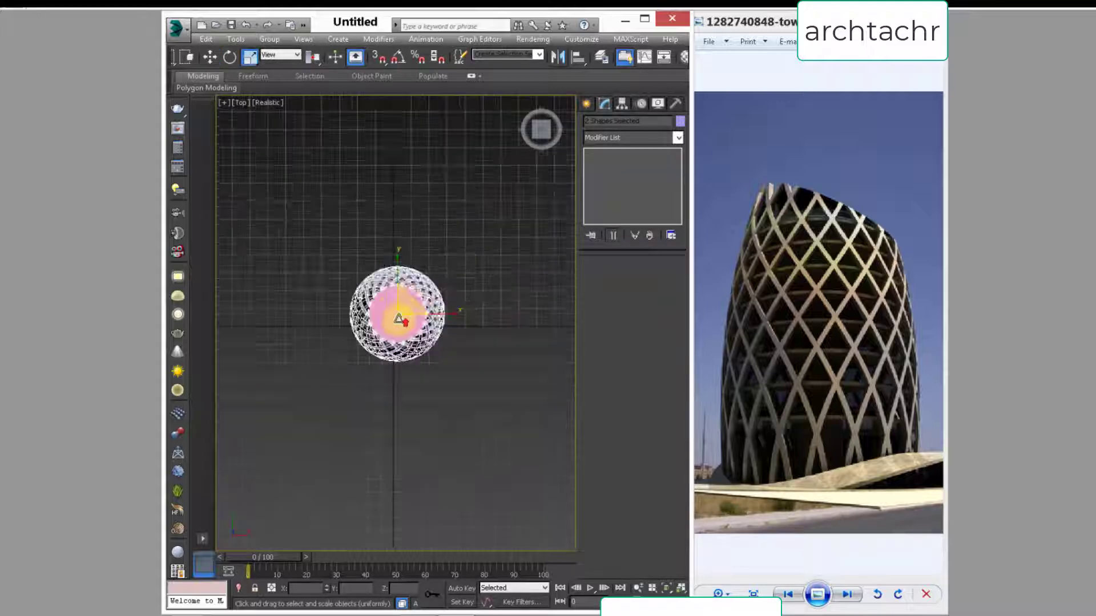
pyautogui.moveTo(405, 281); pyautogui.dragTo(409, 270)
pyautogui.press('p')
pyautogui.press('z')
pyautogui.keyDown('alt'); pyautogui.moveTo(377, 448); pyautogui.dragTo(449, 353, button='middle'); pyautogui.keyUp('alt')
pyautogui.scroll(8, 442, 351)
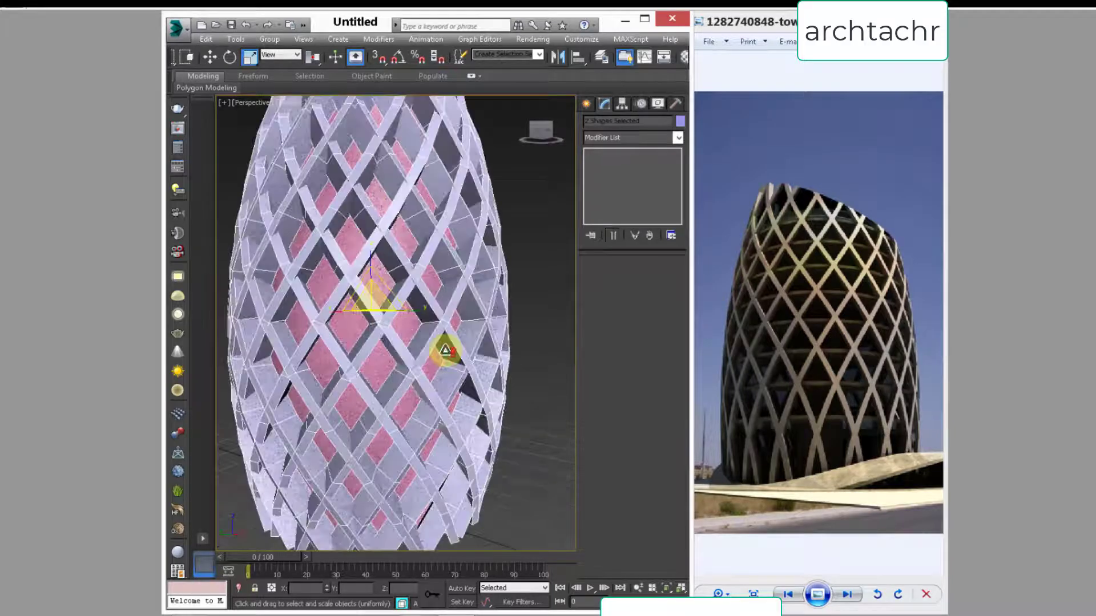
# Step: Select the mirrored spline shape and reduce its rectangular section length to about 1.188
pyautogui.click(416, 341)
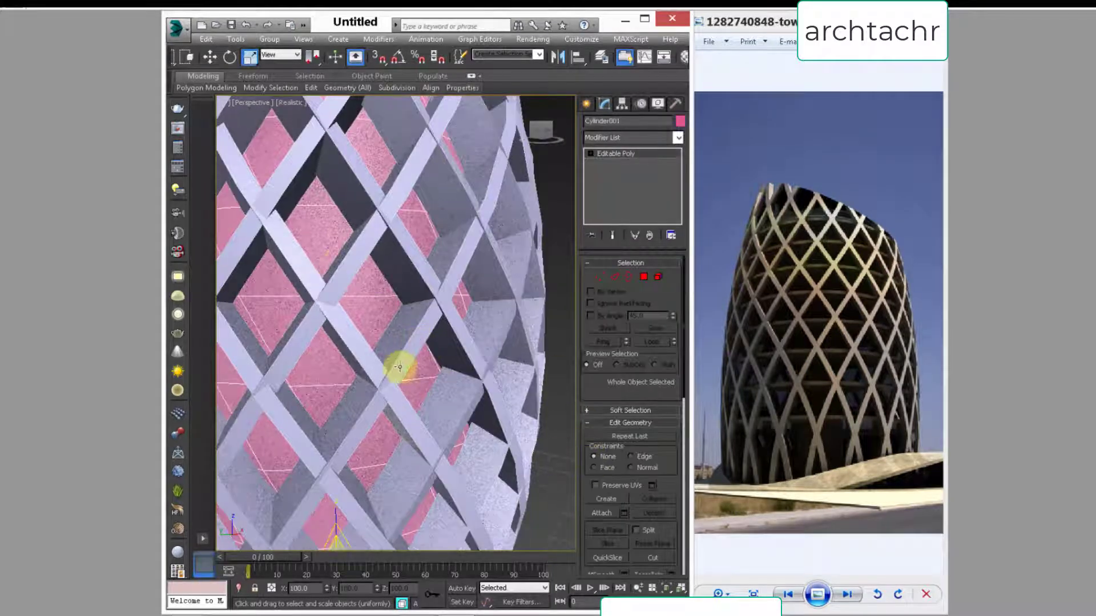
pyautogui.click(400, 354)
pyautogui.click(413, 349)
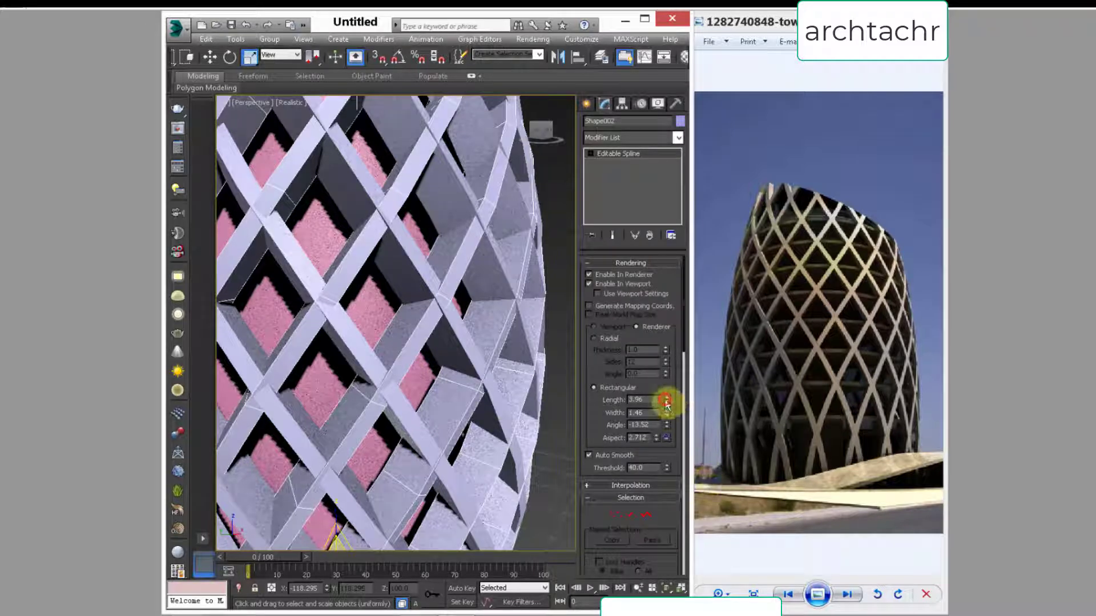
pyautogui.moveTo(666, 403); pyautogui.dragTo(665, 440)
pyautogui.moveTo(647, 399); pyautogui.dragTo(514, 380)
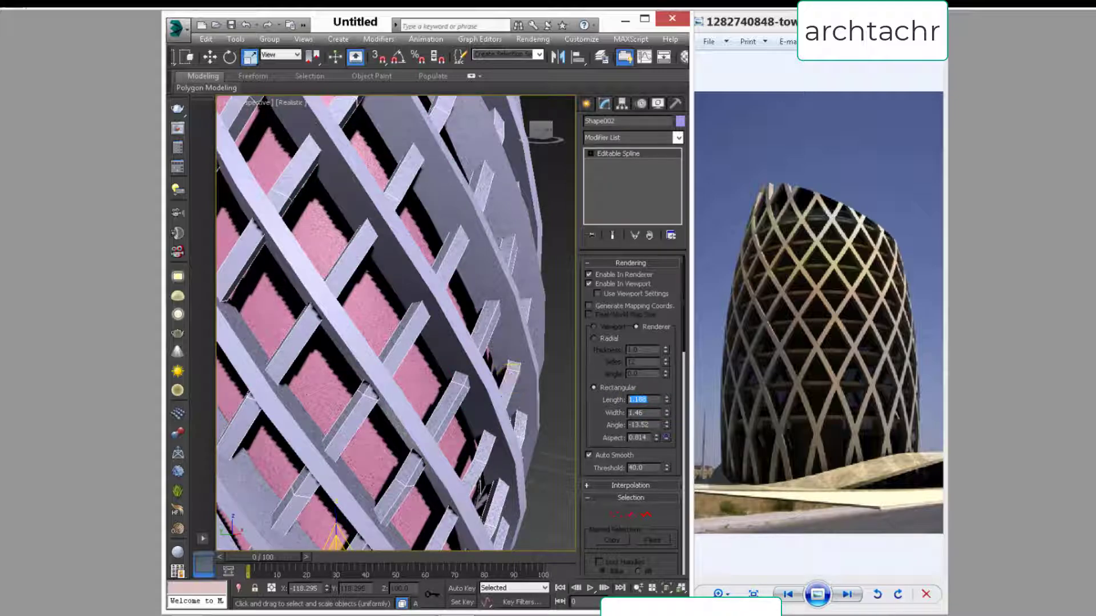
# Step: Set the original spline shape's rectangular section length to 1, then deselect it
pyautogui.click(404, 421)
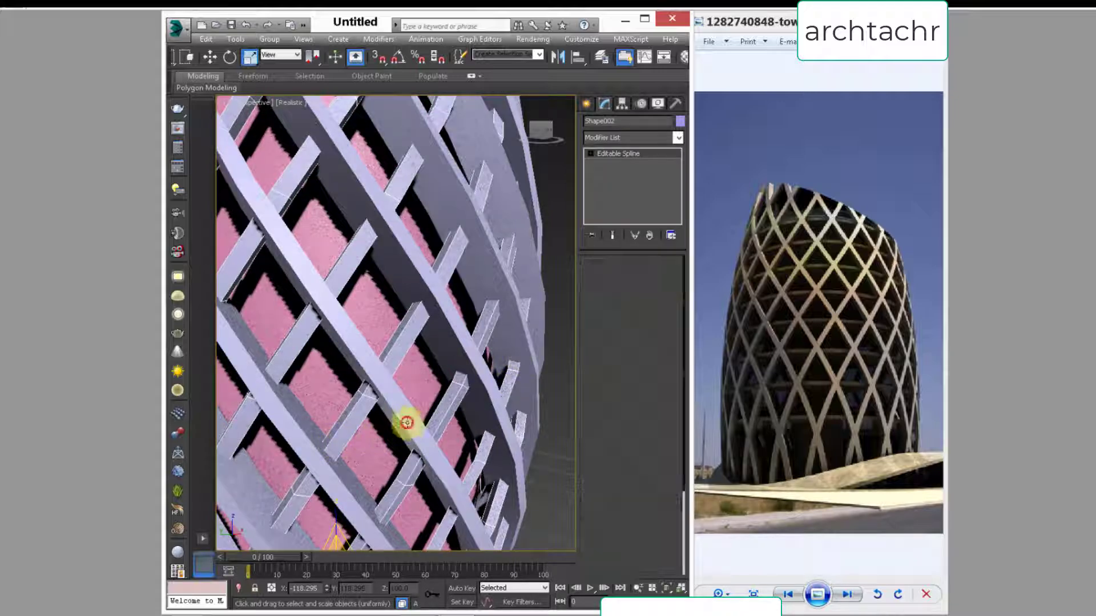
pyautogui.moveTo(651, 401); pyautogui.dragTo(556, 388)
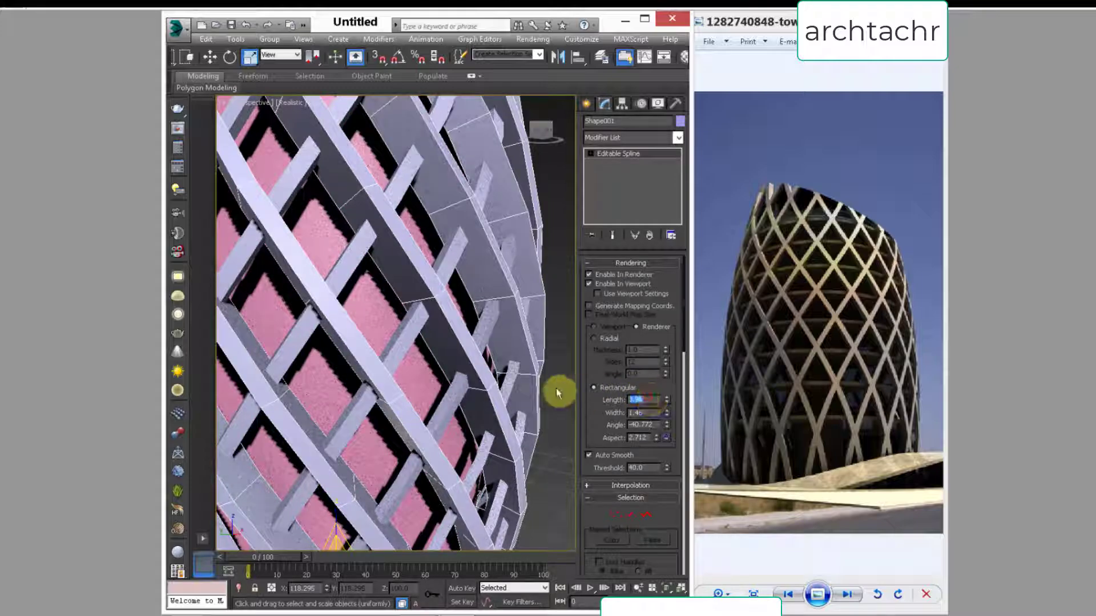
pyautogui.write('1')
pyautogui.press('Return')
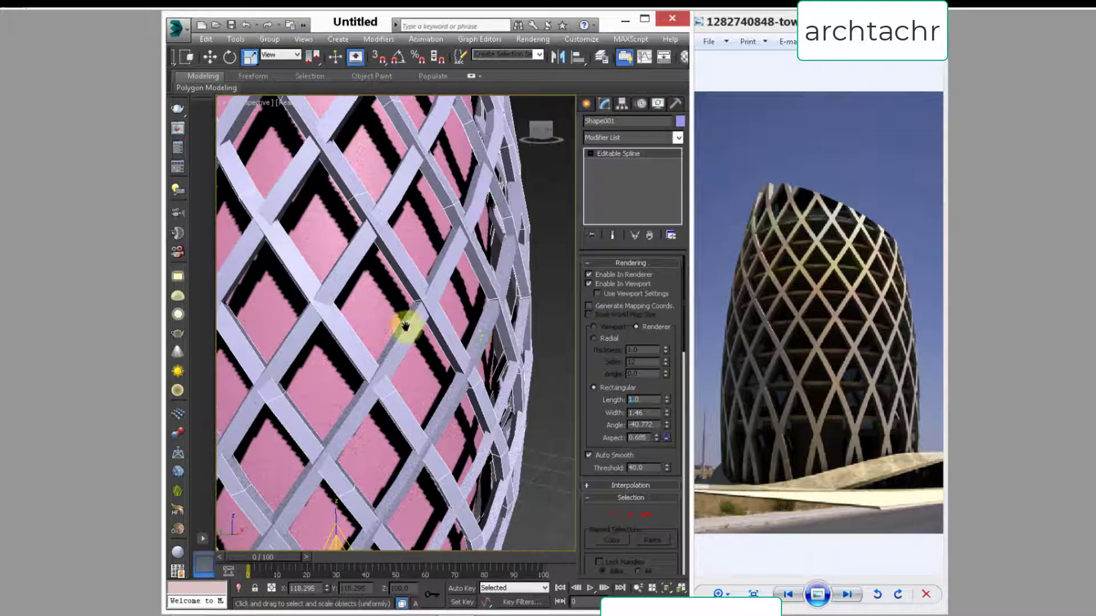
pyautogui.scroll(-5, 409, 321)
pyautogui.click(500, 303)
pyautogui.keyDown('alt'); pyautogui.moveTo(411, 342); pyautogui.dragTo(383, 350, button='middle'); pyautogui.keyUp('alt')
pyautogui.scroll(3, 385, 360)
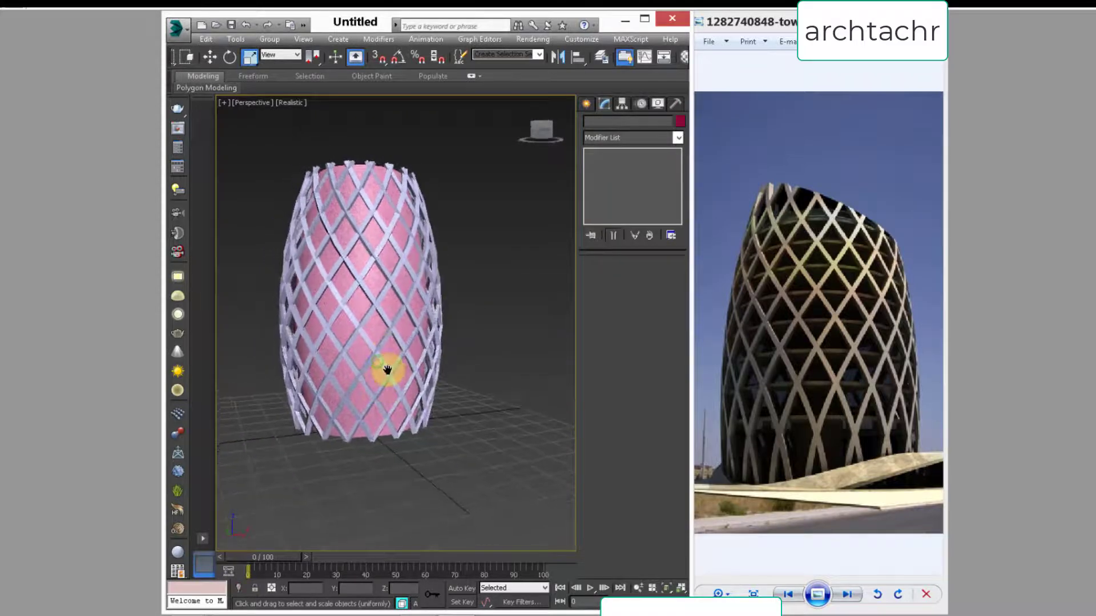
# Step: Attach both lattice shapes to the cylinder core so that they form one editable poly
pyautogui.click(362, 342)
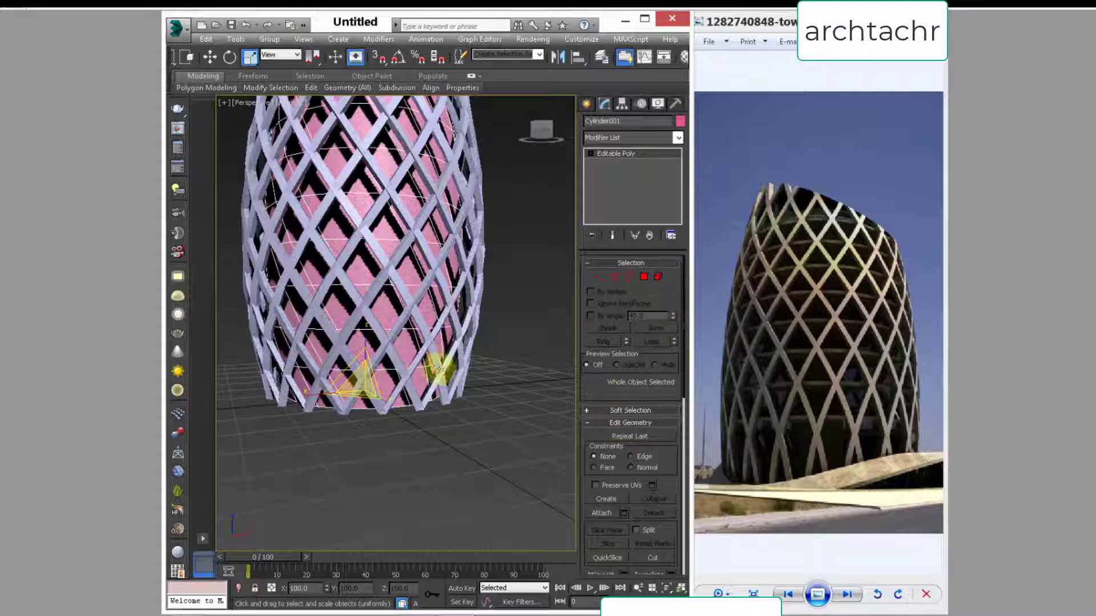
pyautogui.click(601, 514)
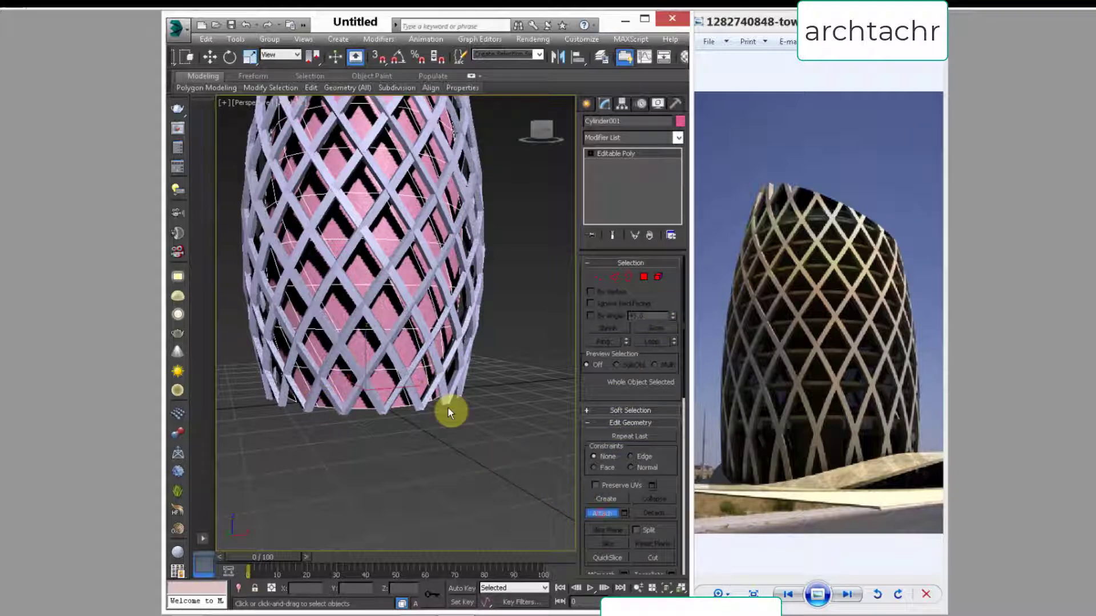
pyautogui.click(409, 373)
pyautogui.click(412, 363)
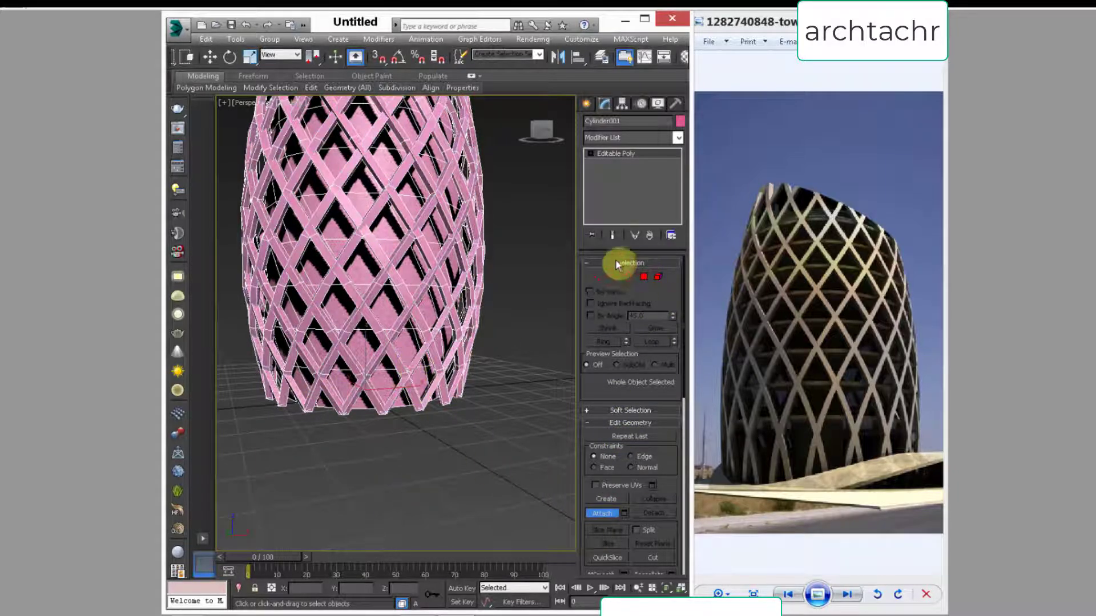
# Step: In the front view, select the lowest row of vertices and move it straight down to lengthen the tower's base
pyautogui.press('1')
pyautogui.press('f')
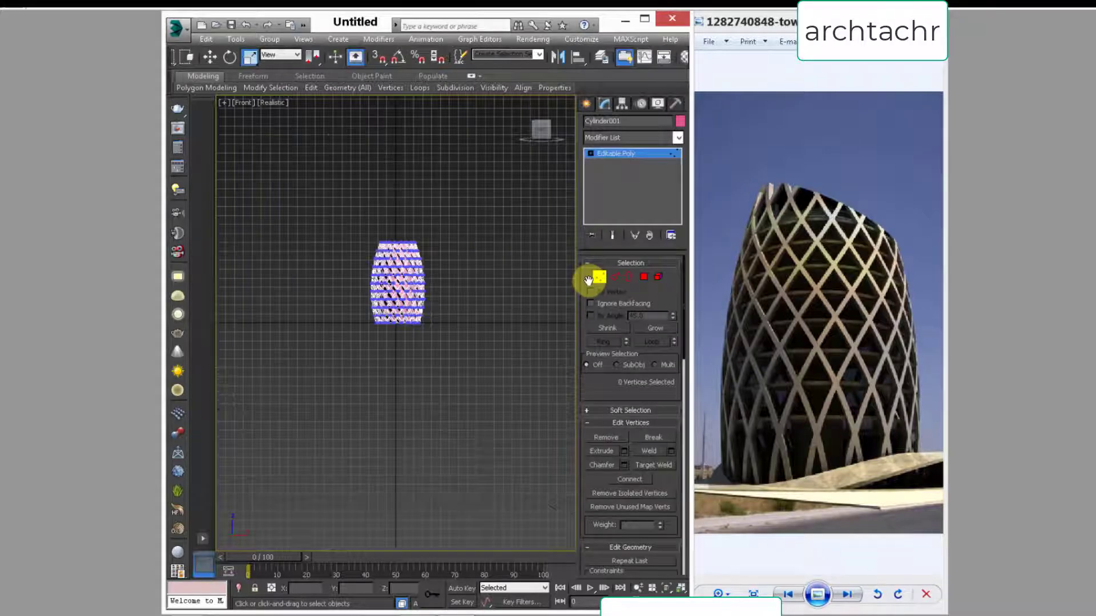
pyautogui.press('z')
pyautogui.moveTo(421, 408); pyautogui.dragTo(421, 276, button='middle')
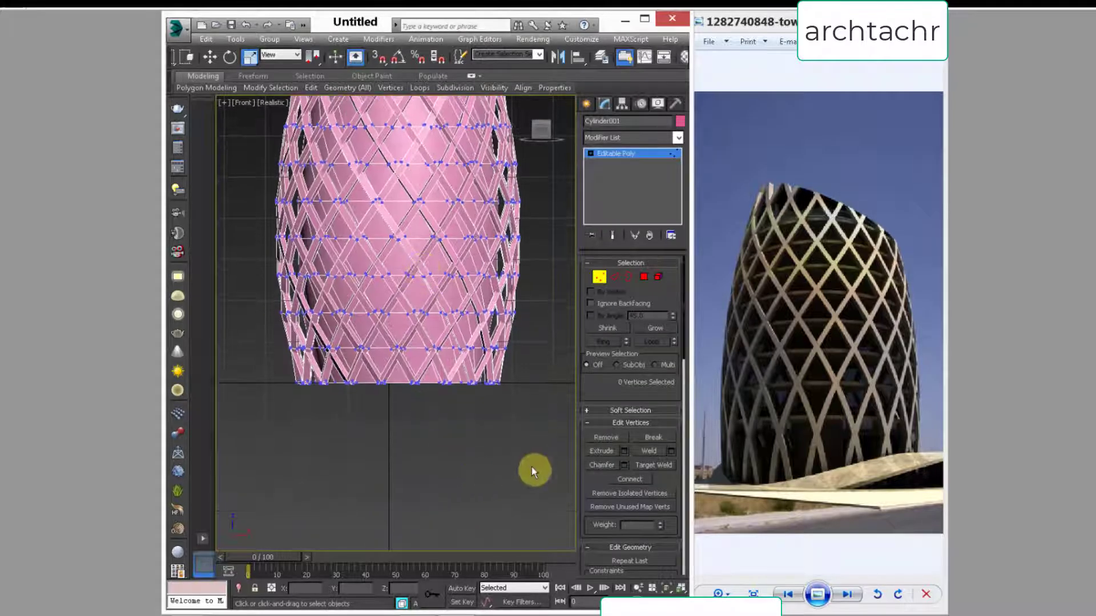
pyautogui.moveTo(260, 390); pyautogui.dragTo(234, 370)
pyautogui.press('w')
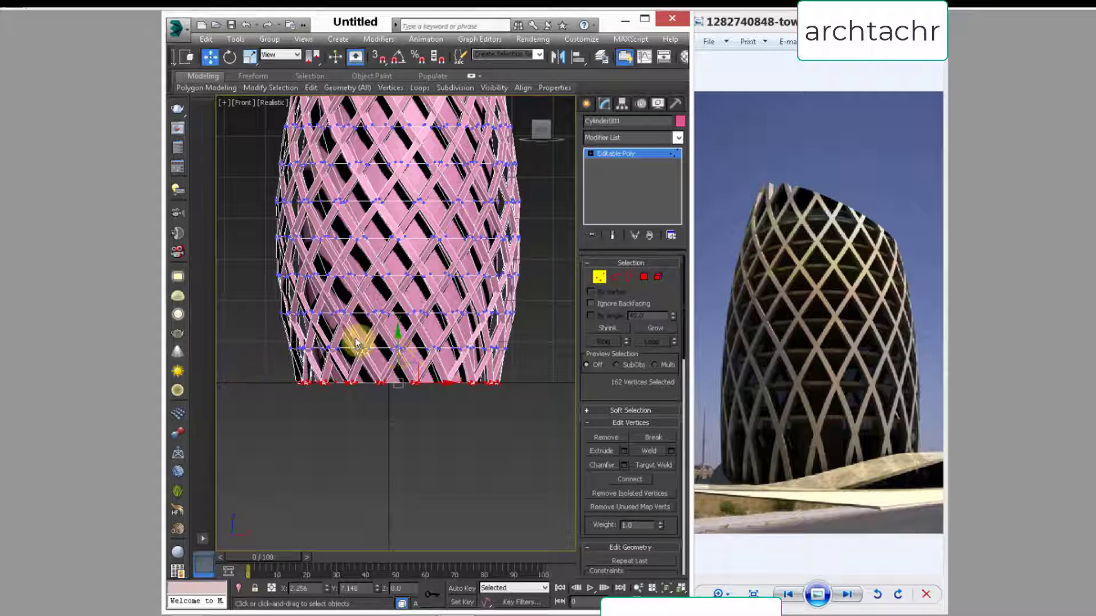
pyautogui.moveTo(398, 348); pyautogui.dragTo(399, 412)
# Step: Lower the second vertex row from the base to a Z of about 4.03 and nudge the lowest row down slightly
pyautogui.moveTo(520, 342); pyautogui.dragTo(245, 374)
pyautogui.moveTo(399, 320); pyautogui.dragTo(395, 336)
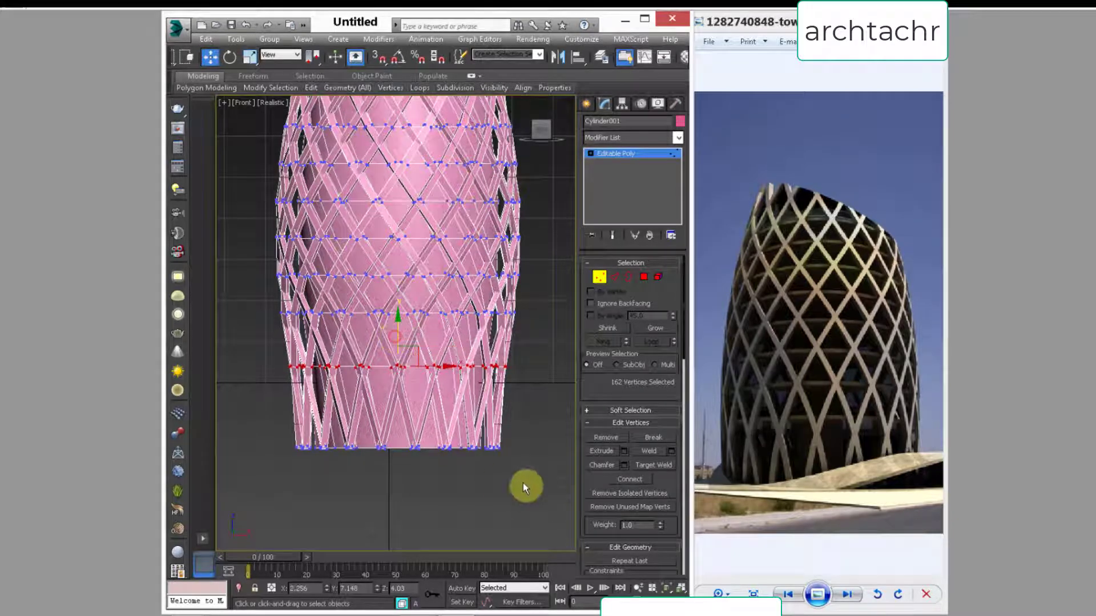
pyautogui.moveTo(533, 438); pyautogui.dragTo(250, 489)
pyautogui.moveTo(400, 431); pyautogui.dragTo(401, 433)
pyautogui.click(523, 369)
# Step: Select the inner core element and hide all unselected geometry to isolate it
pyautogui.moveTo(447, 350); pyautogui.dragTo(487, 401, button='middle')
pyautogui.scroll(2, 433, 390)
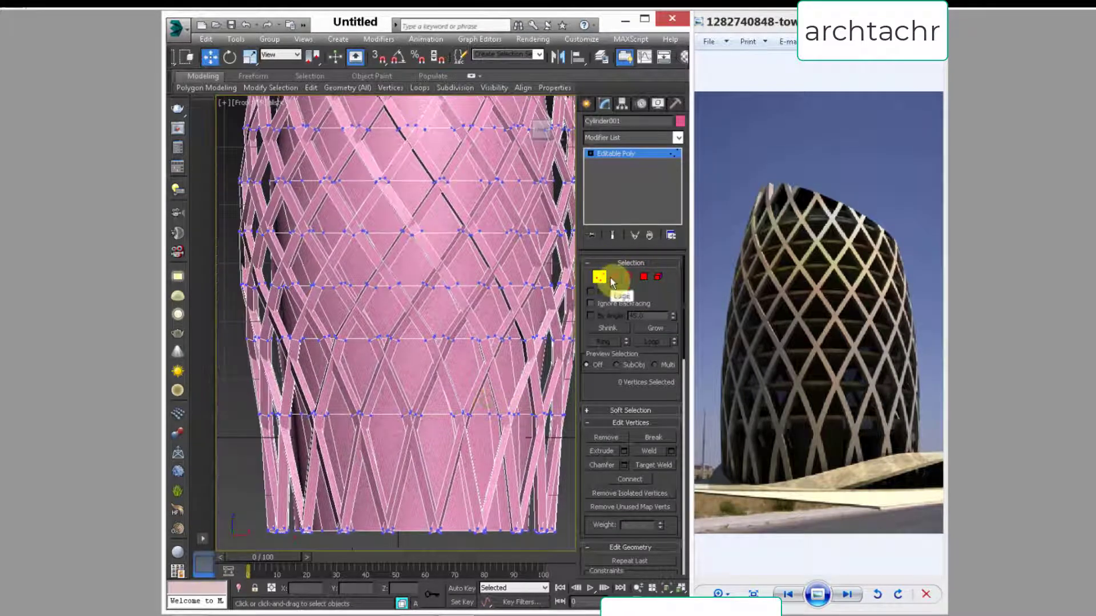
pyautogui.click(611, 277)
pyautogui.click(659, 277)
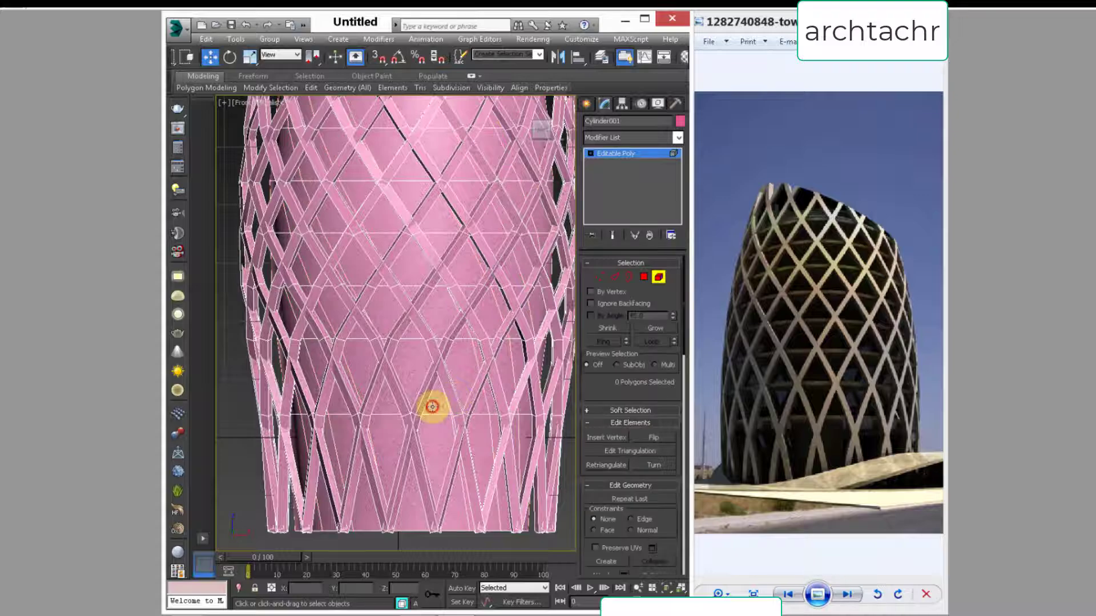
pyautogui.click(432, 407)
pyautogui.scroll(2, 405, 405)
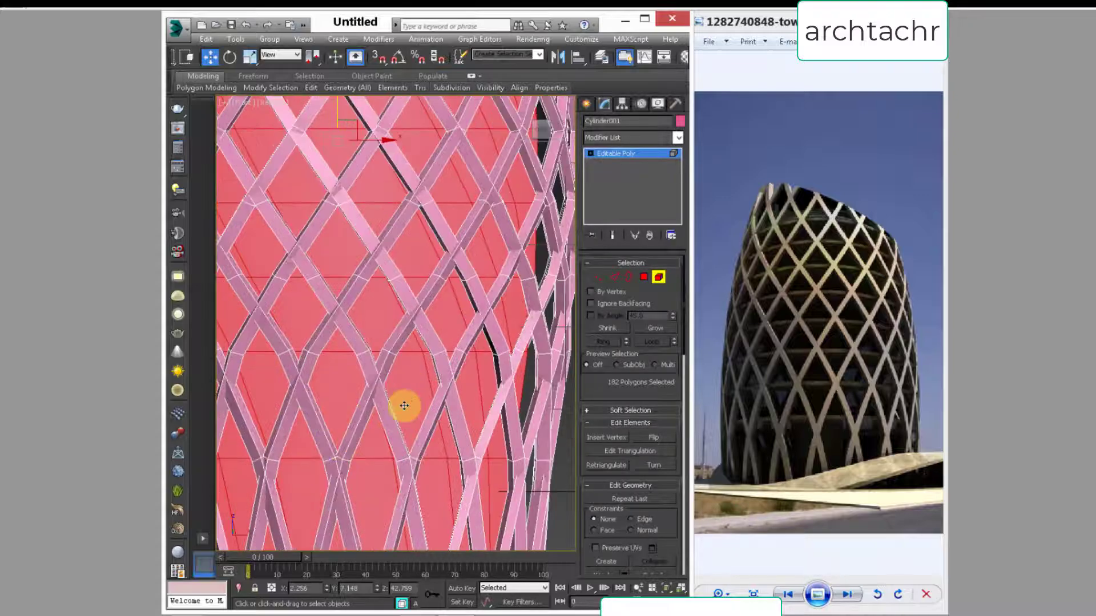
pyautogui.scroll(-4, 404, 406)
pyautogui.moveTo(606, 385); pyautogui.dragTo(623, 230)
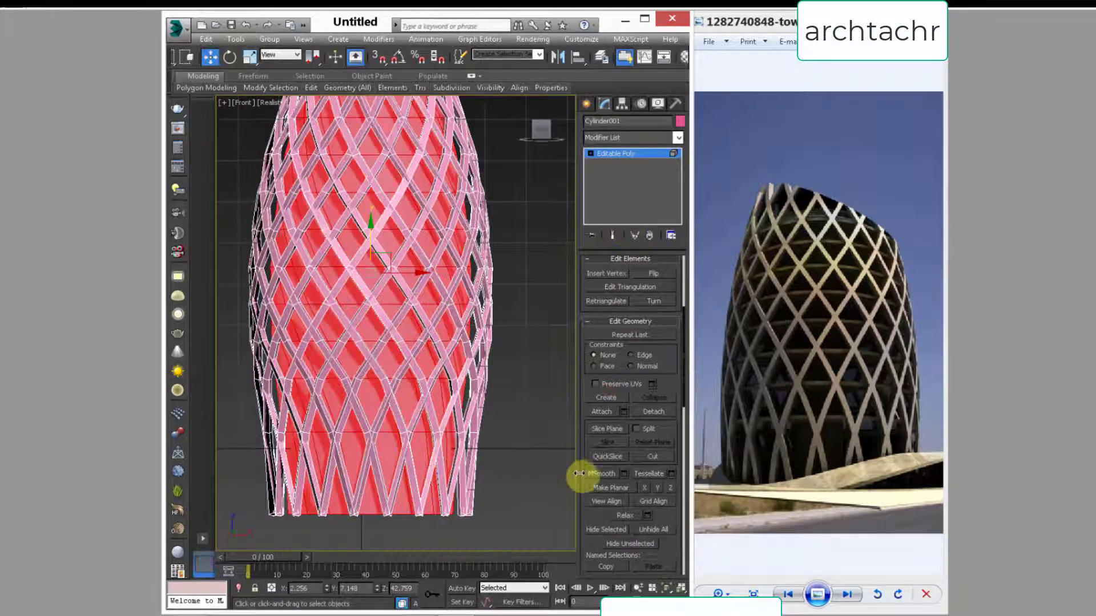
pyautogui.scroll(-3, 581, 473)
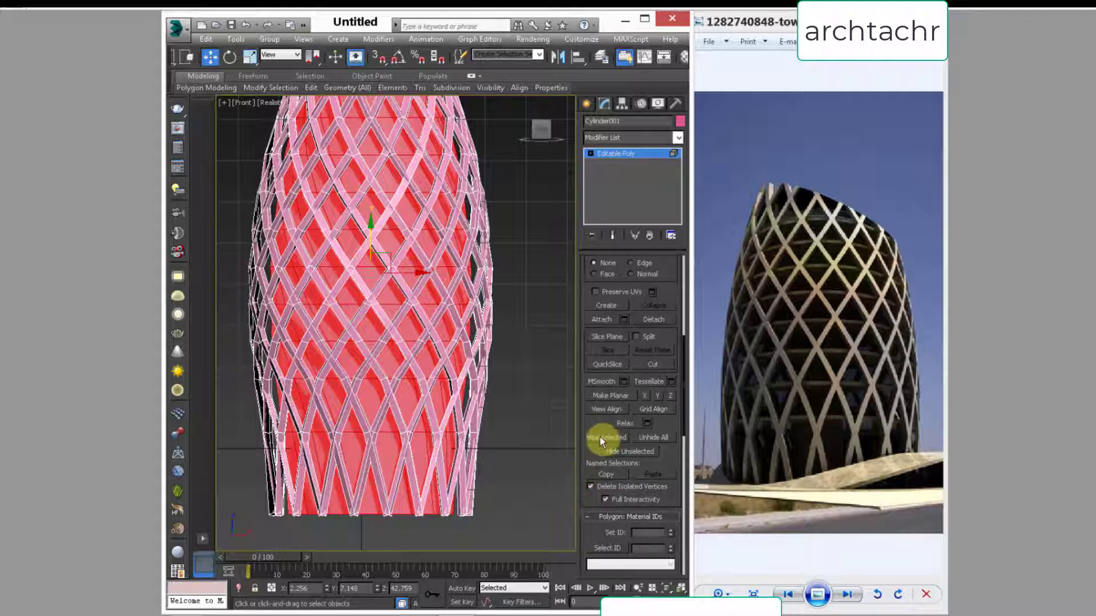
pyautogui.click(621, 452)
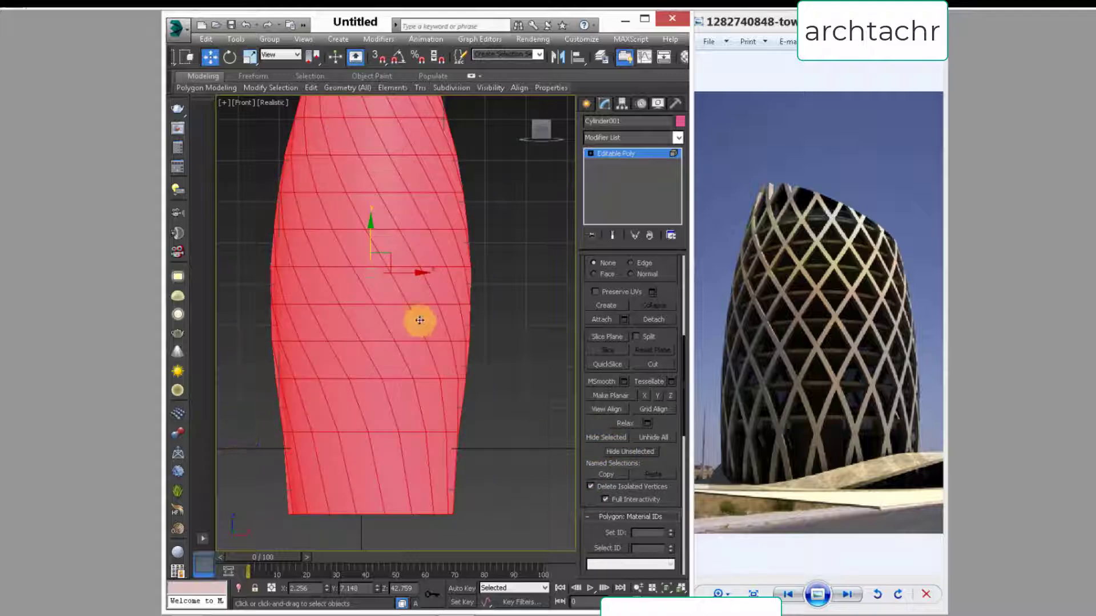
# Step: Select all horizontal edge loops of the core by extending one horizontal edge with Loop and Ring
pyautogui.moveTo(419, 321); pyautogui.dragTo(436, 367, button='middle')
pyautogui.click(591, 154)
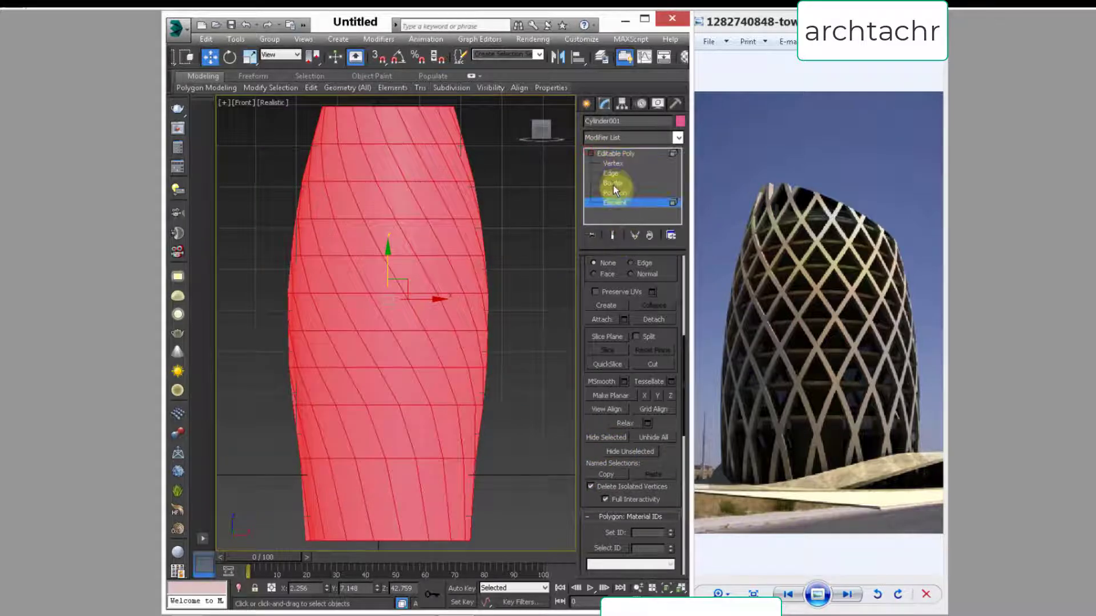
pyautogui.click(610, 173)
pyautogui.click(411, 410)
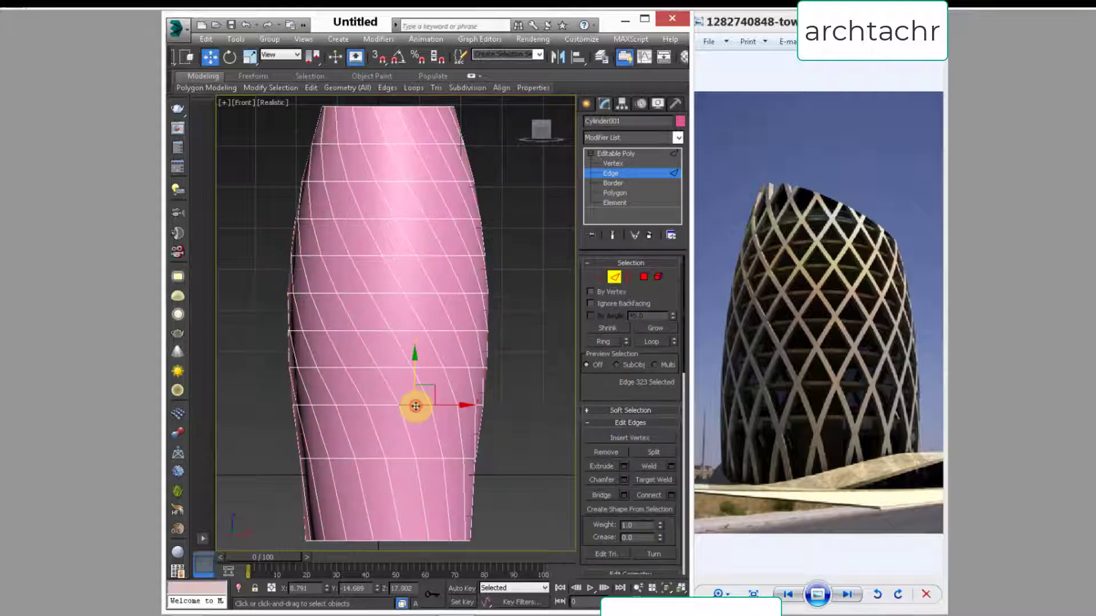
pyautogui.click(651, 341)
pyautogui.click(603, 334)
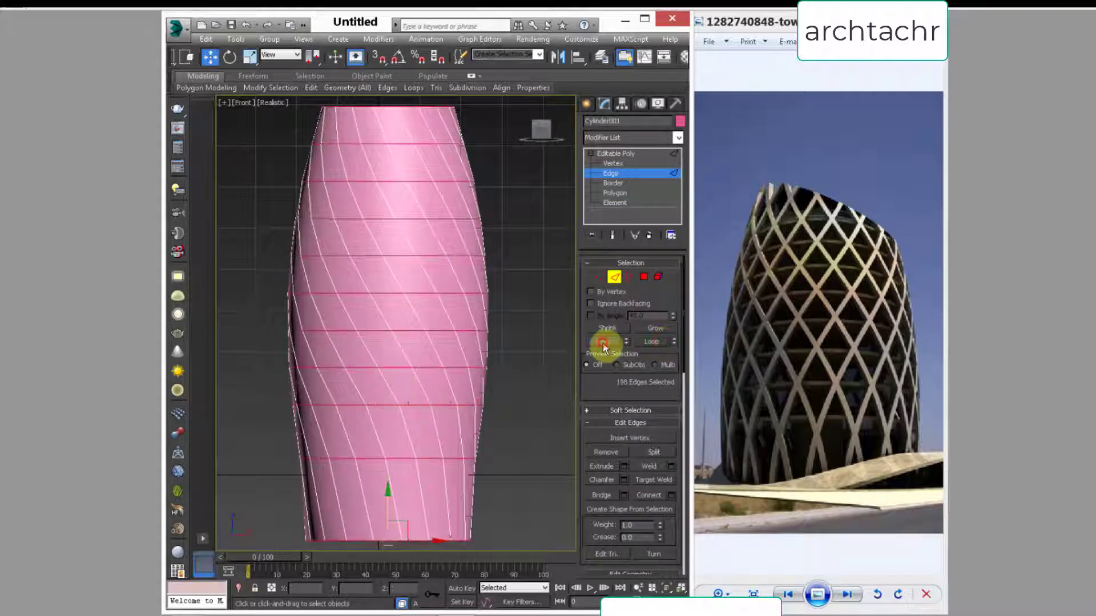
# Step: Remove the two lowest edge loops and the top rim loop of the core from the edge selection
pyautogui.moveTo(392, 486); pyautogui.dragTo(379, 421, button='middle')
pyautogui.moveTo(504, 538); pyautogui.dragTo(229, 405)
pyautogui.moveTo(279, 341); pyautogui.dragTo(272, 497, button='middle')
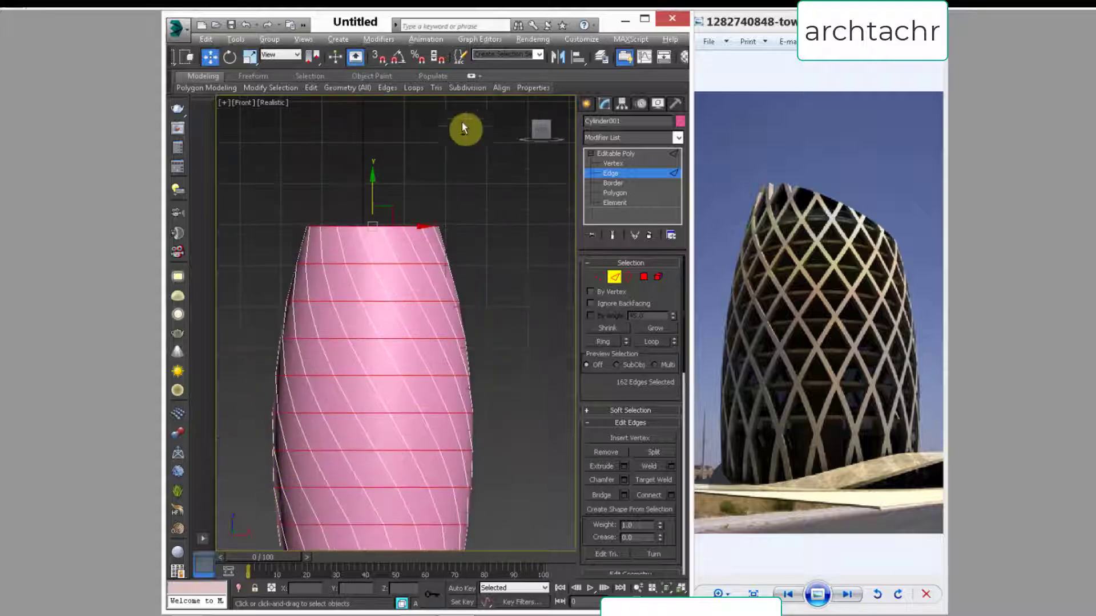
pyautogui.keyDown('alt'); pyautogui.moveTo(468, 184); pyautogui.dragTo(431, 228); pyautogui.keyUp('alt')
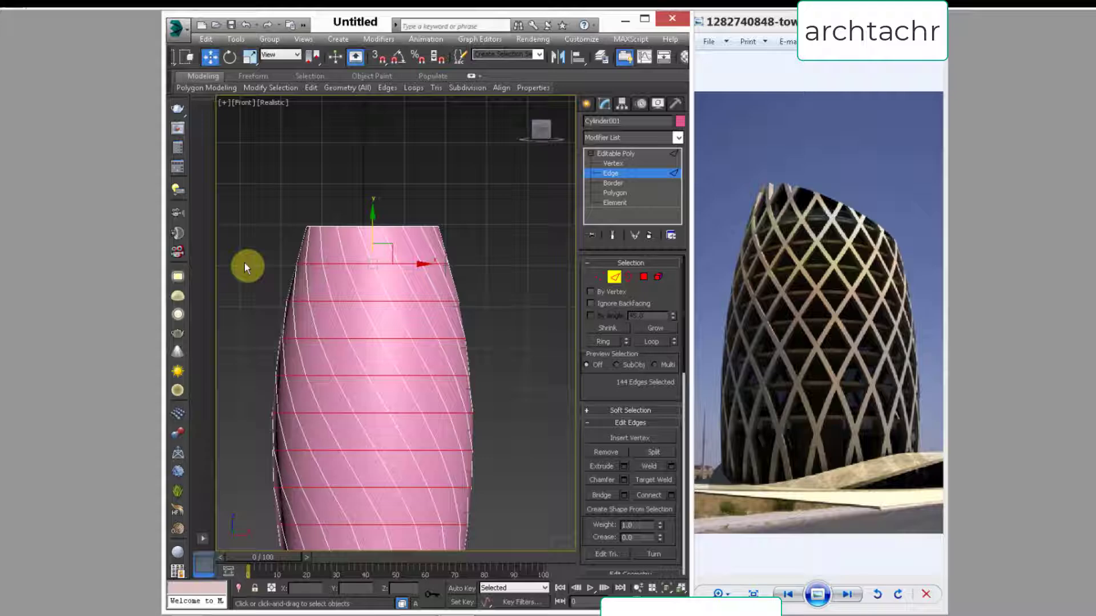
pyautogui.rightClick(381, 270)
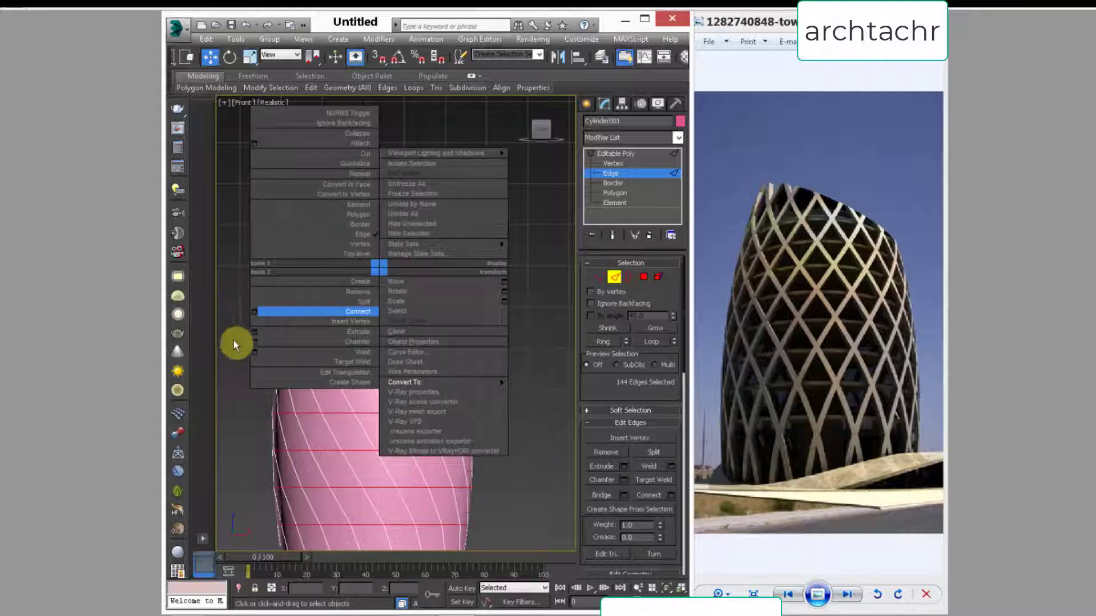
pyautogui.click(251, 341)
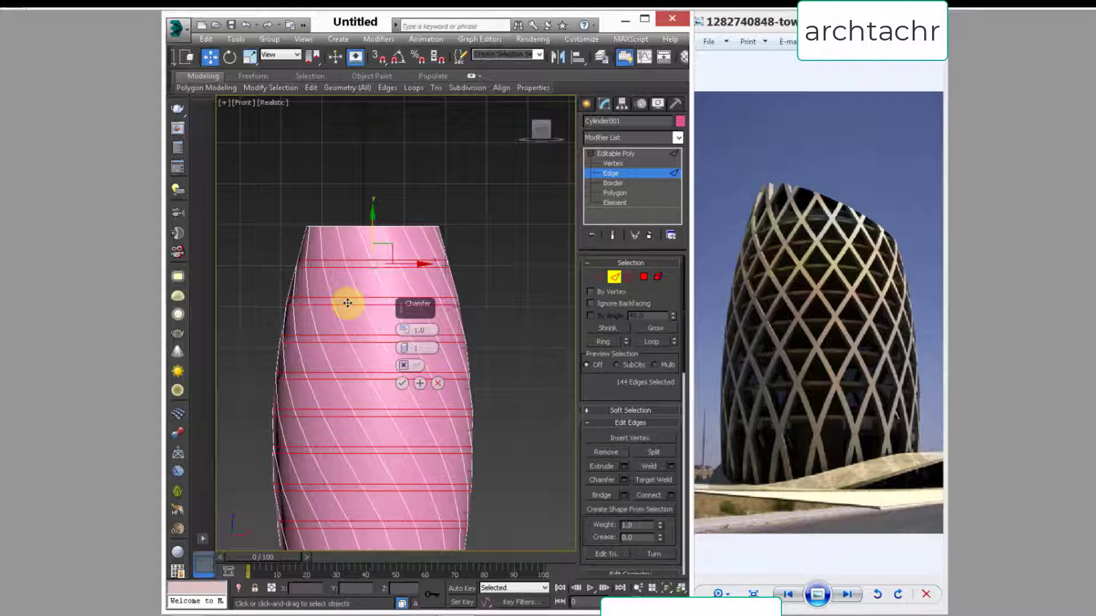
pyautogui.click(438, 383)
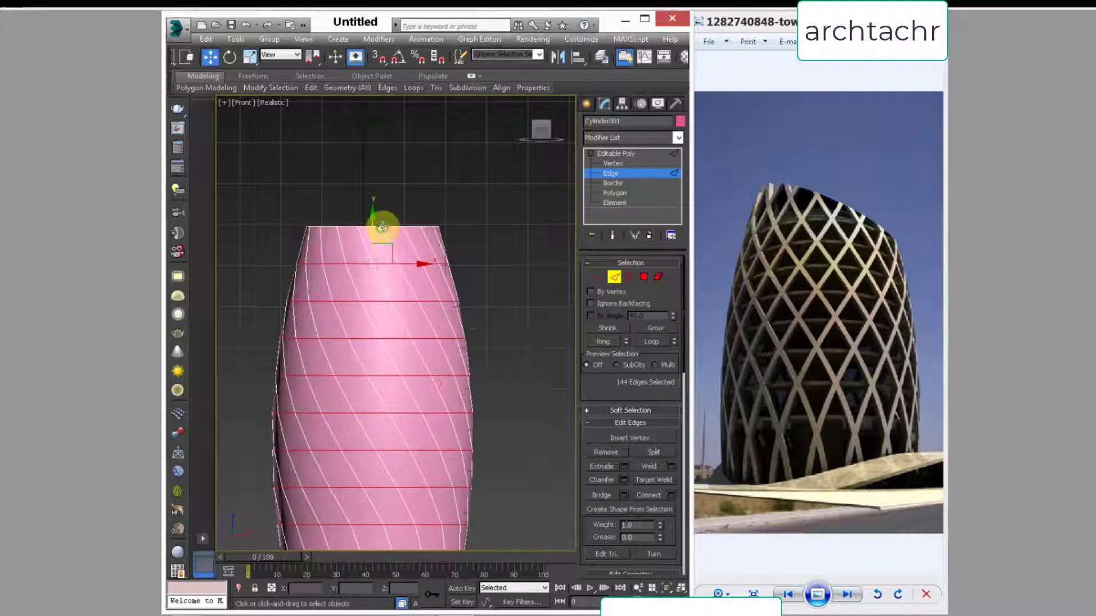
# Step: Extrude the selected horizontal edges with a height of 0 and a width of 0.672 to form thin bands
pyautogui.scroll(5, 382, 227)
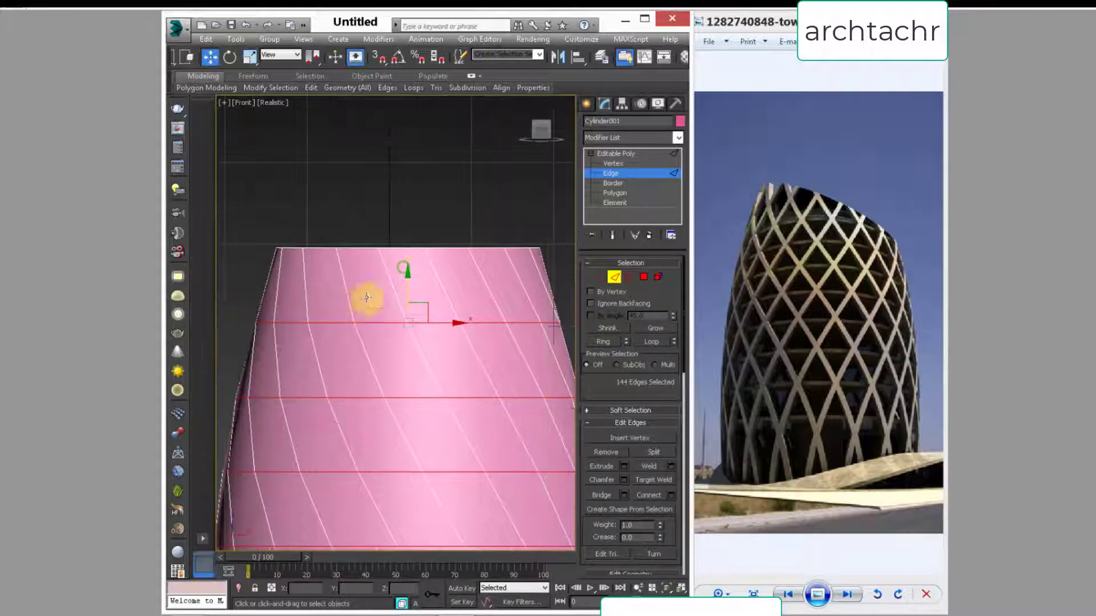
pyautogui.moveTo(366, 297); pyautogui.dragTo(318, 254, button='middle')
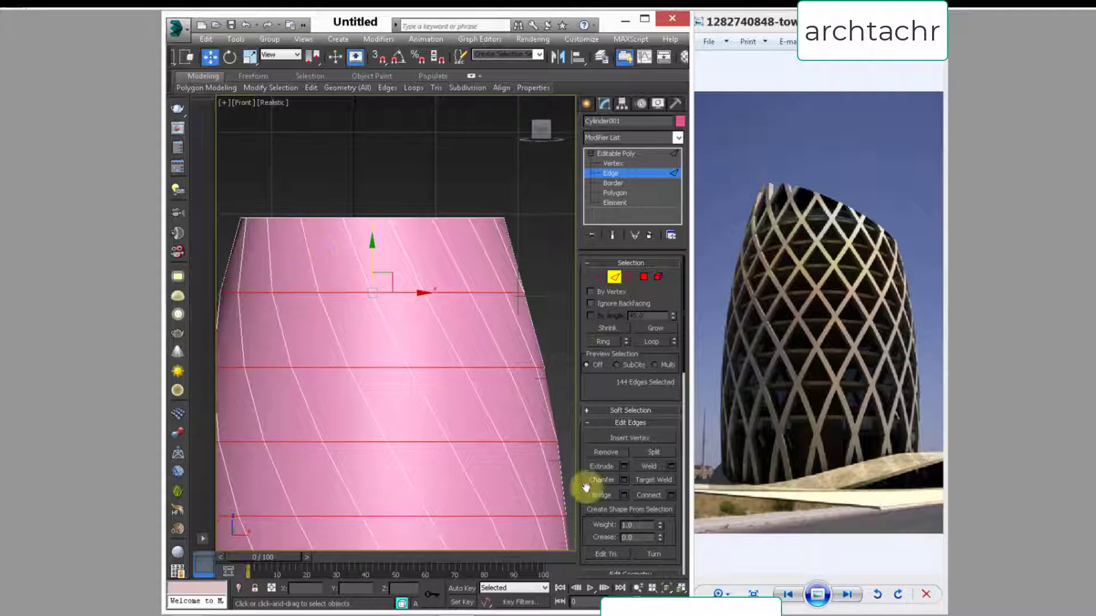
pyautogui.click(624, 467)
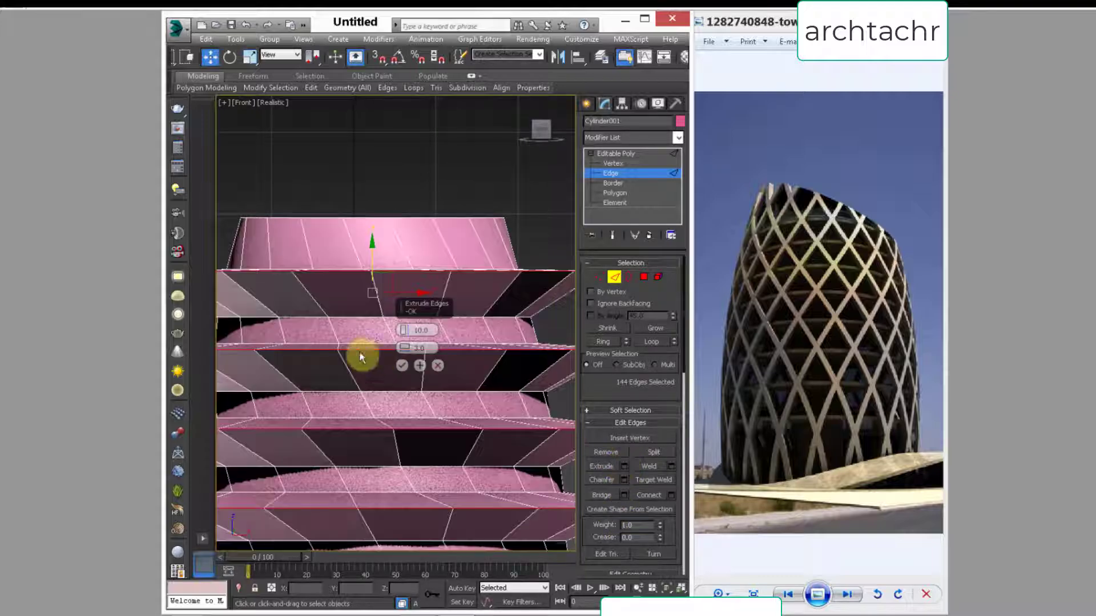
pyautogui.rightClick(403, 347)
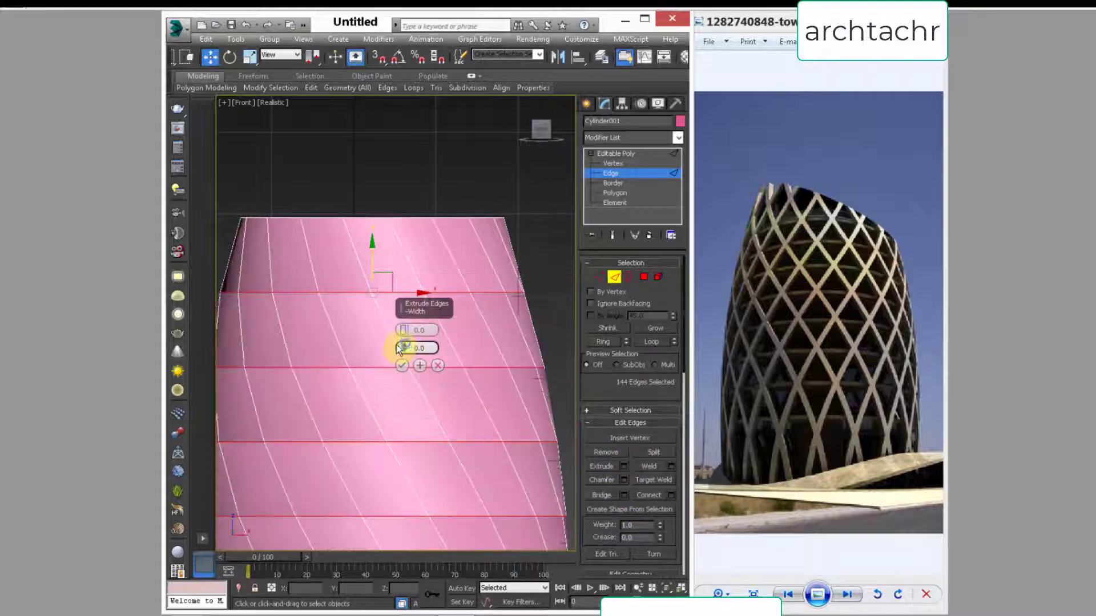
pyautogui.moveTo(403, 348); pyautogui.dragTo(403, 340)
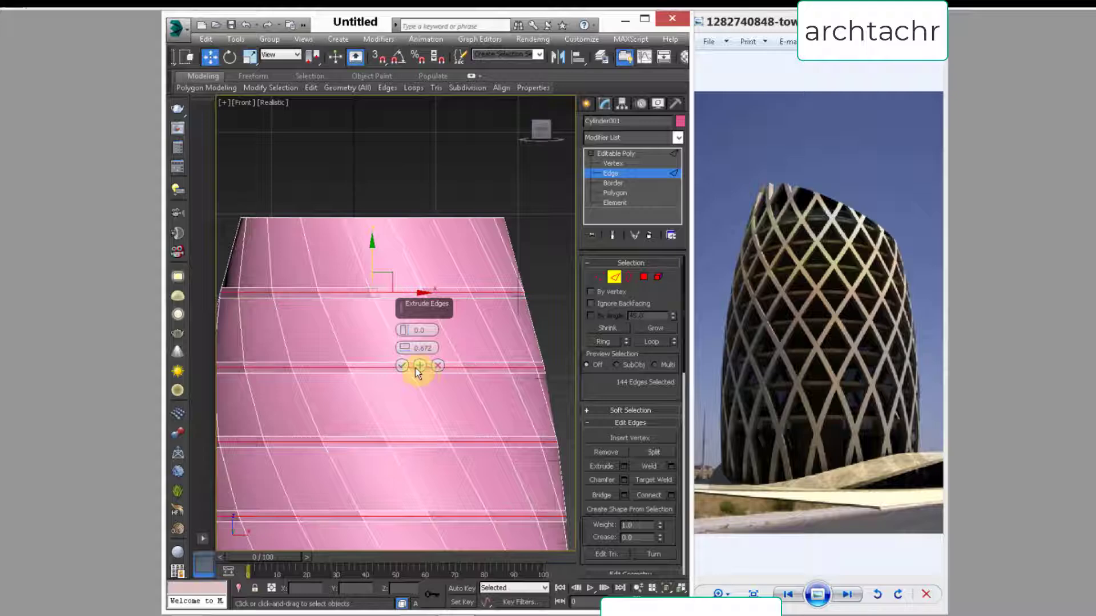
pyautogui.click(402, 365)
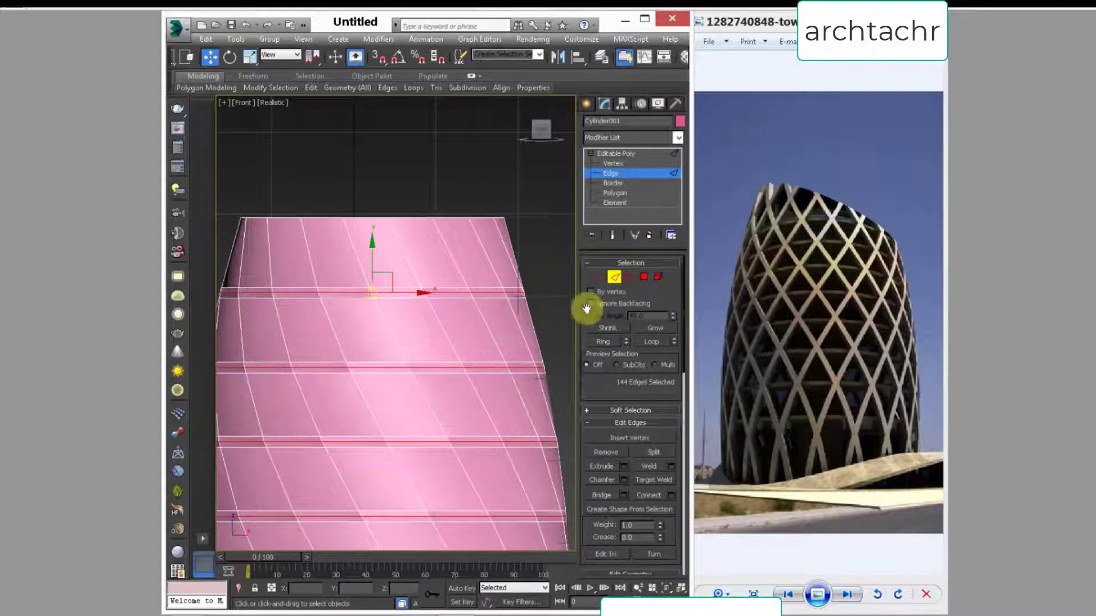
# Step: Extrude the polygons of the thin horizontal bands outward from the core along their local normals by a height of 1.705
pyautogui.keyDown('ctrl'); pyautogui.click(644, 278); pyautogui.keyUp('ctrl')
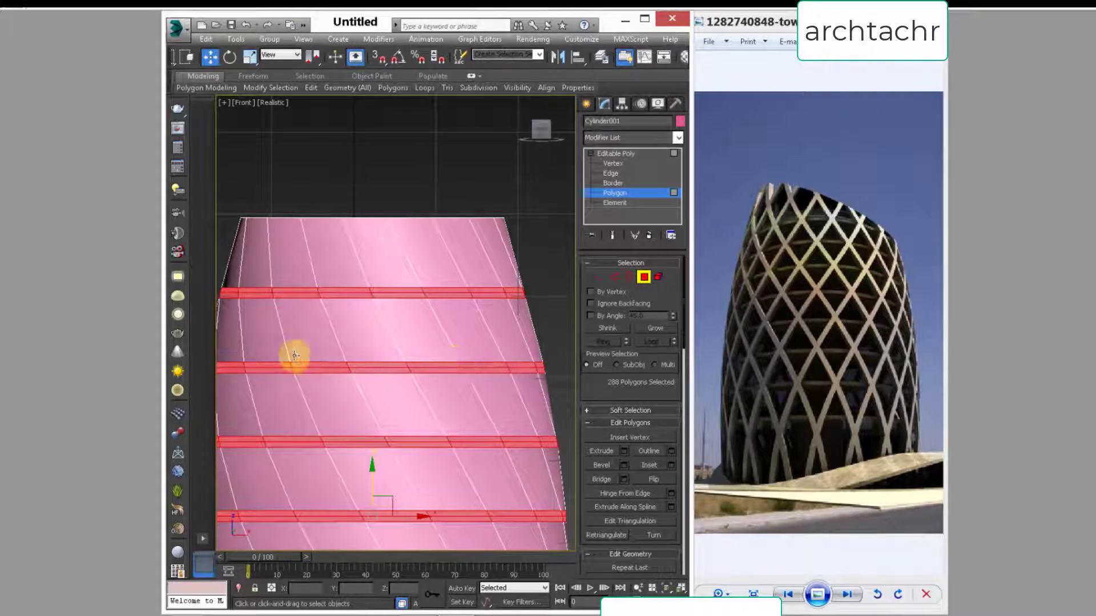
pyautogui.rightClick(366, 300)
pyautogui.click(239, 326)
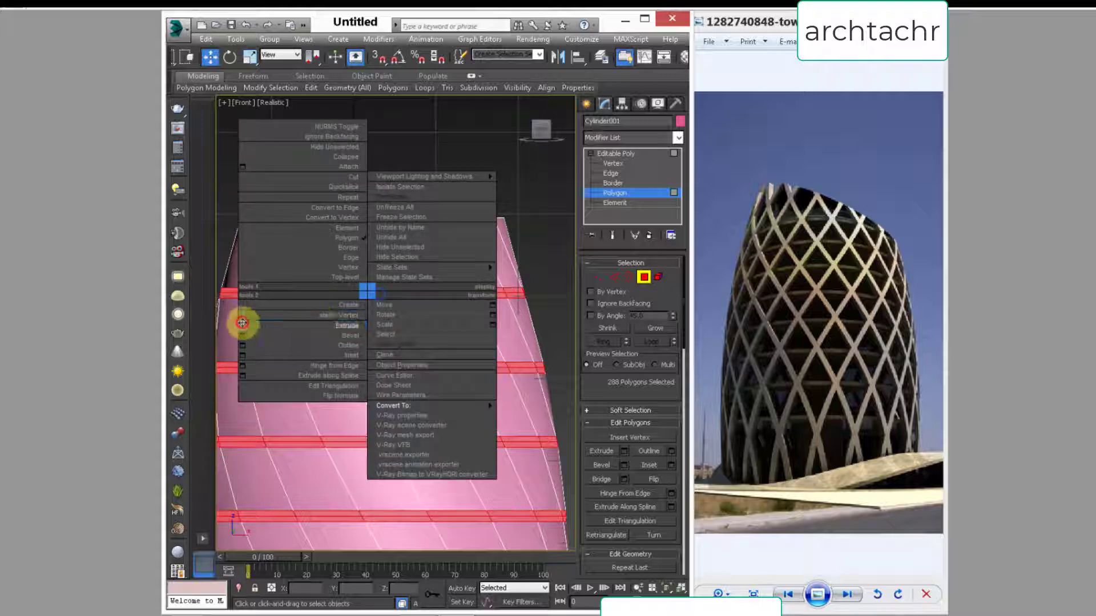
pyautogui.moveTo(351, 376); pyautogui.dragTo(331, 337, button='middle')
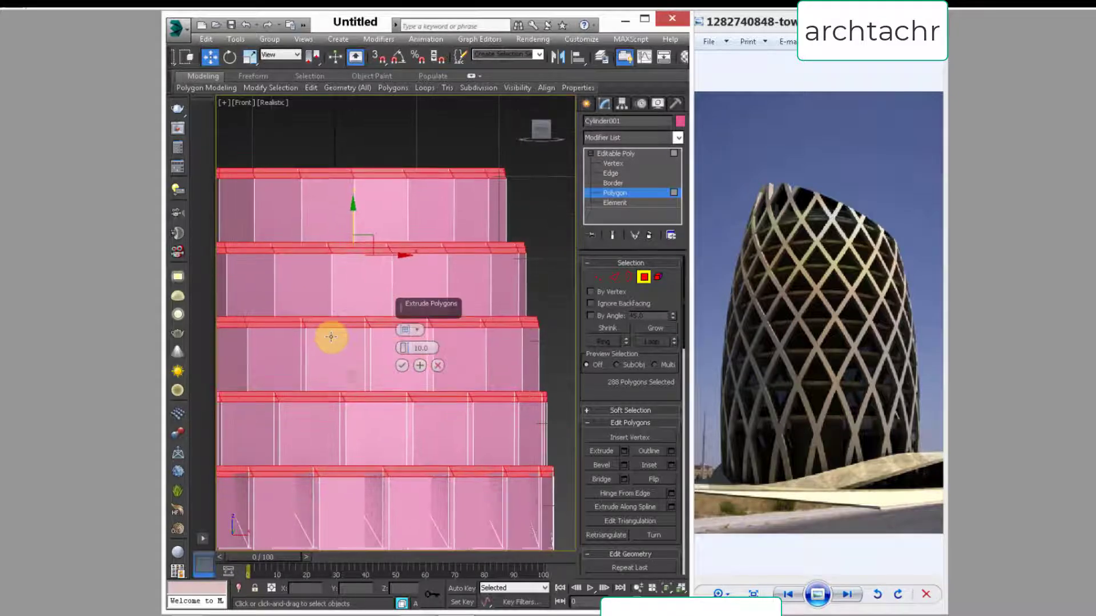
pyautogui.press('p')
pyautogui.keyDown('alt'); pyautogui.moveTo(319, 380); pyautogui.dragTo(401, 264, button='middle'); pyautogui.keyUp('alt')
pyautogui.scroll(-3, 372, 406)
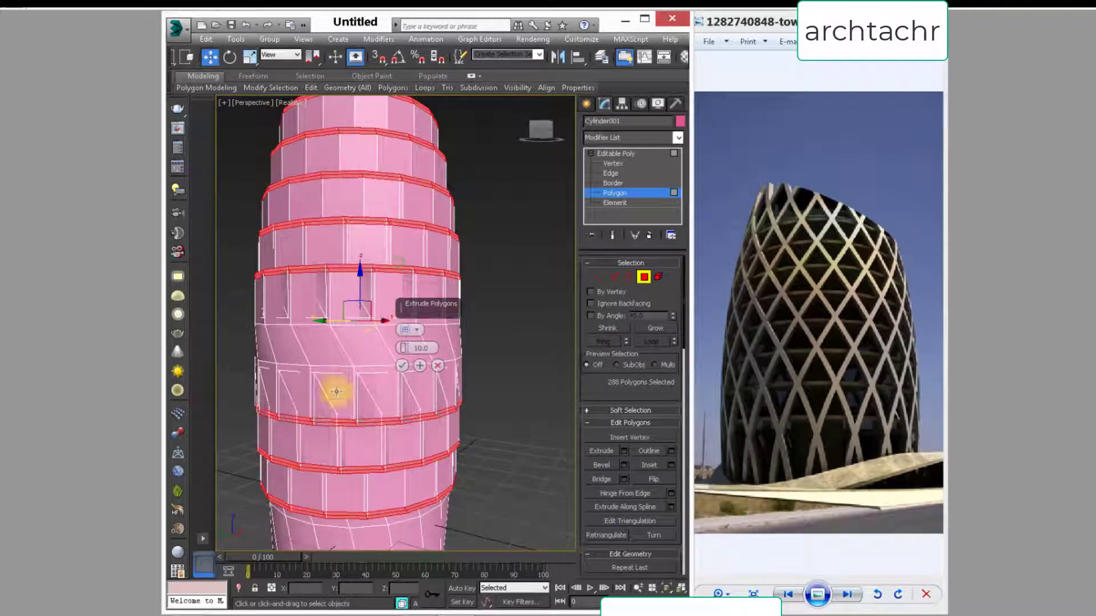
pyautogui.click(417, 330)
pyautogui.click(454, 360)
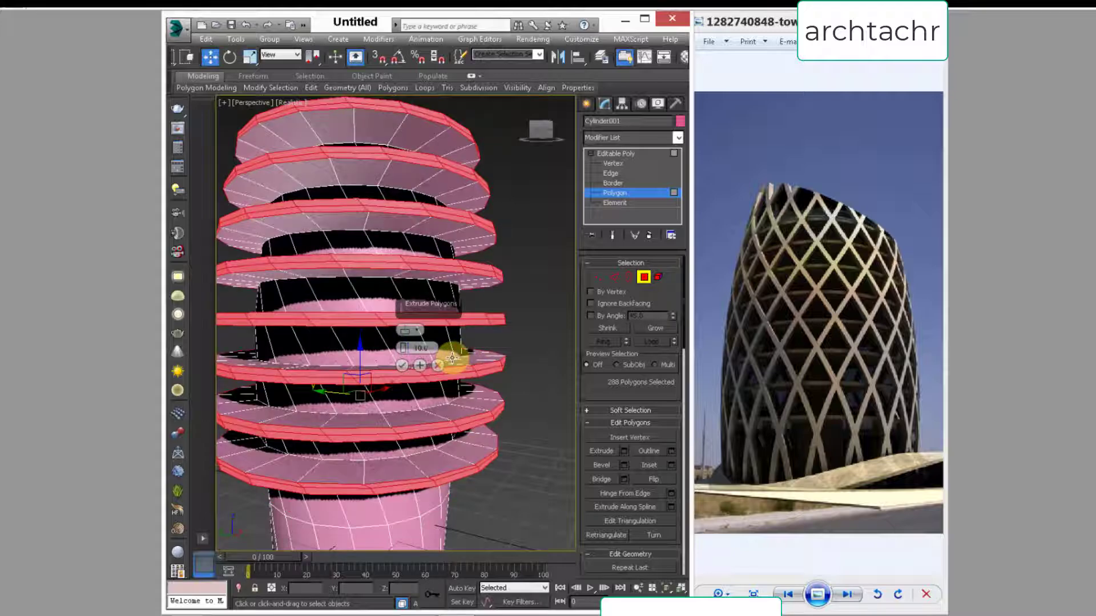
pyautogui.rightClick(405, 349)
pyautogui.moveTo(404, 348); pyautogui.dragTo(406, 345)
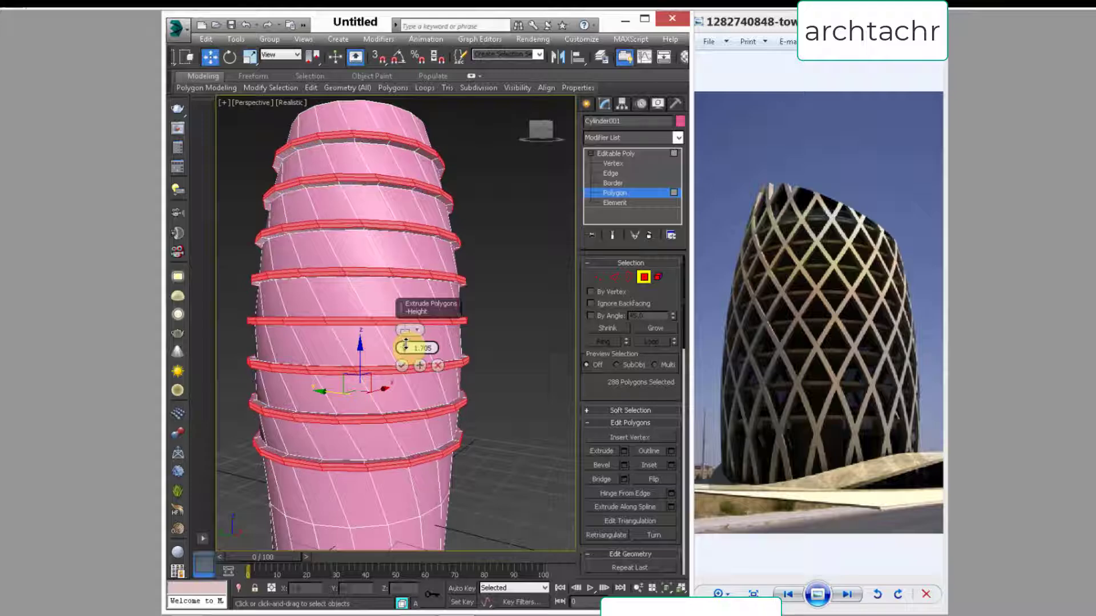
pyautogui.keyDown('alt'); pyautogui.moveTo(356, 234); pyautogui.dragTo(301, 262, button='middle'); pyautogui.keyUp('alt')
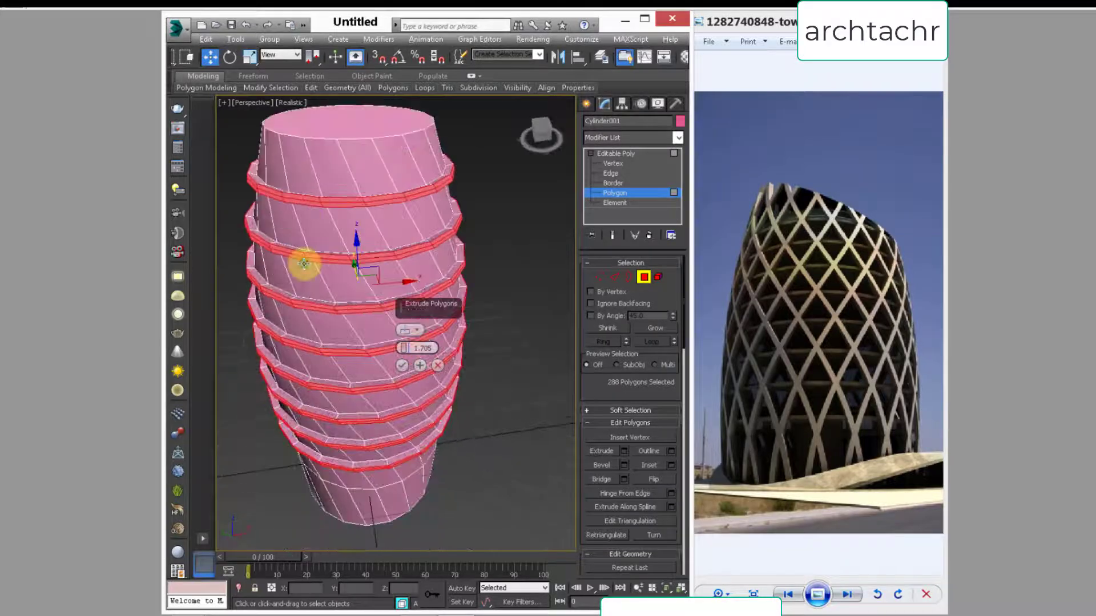
pyautogui.rightClick(317, 312)
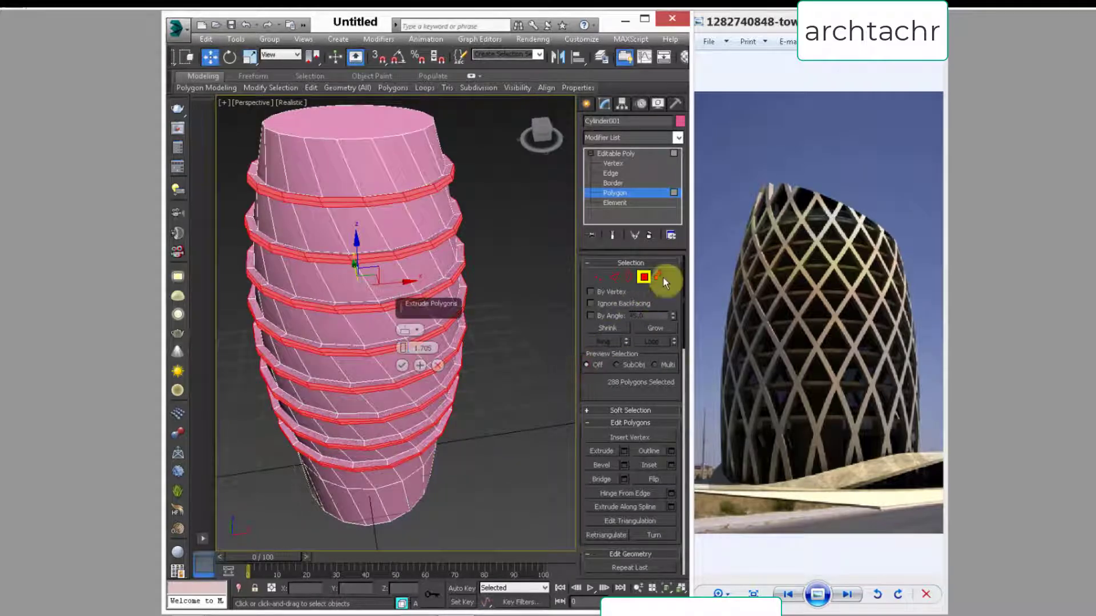
# Step: Unhide all elements of the tower mesh to bring the lattice back around the core, and clear the selection
pyautogui.click(658, 277)
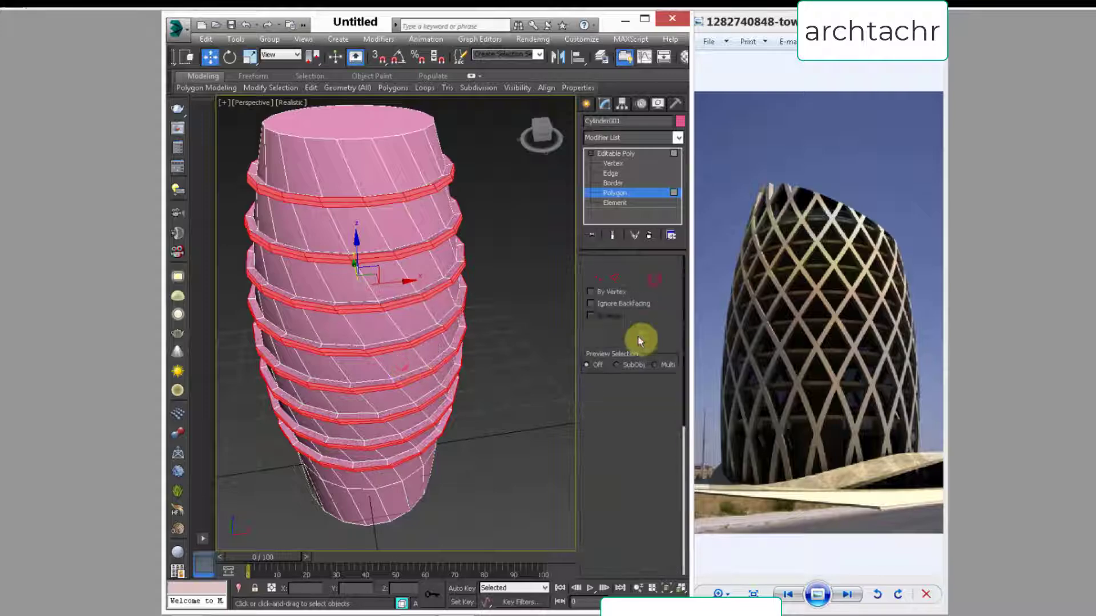
pyautogui.moveTo(592, 394); pyautogui.dragTo(624, 252)
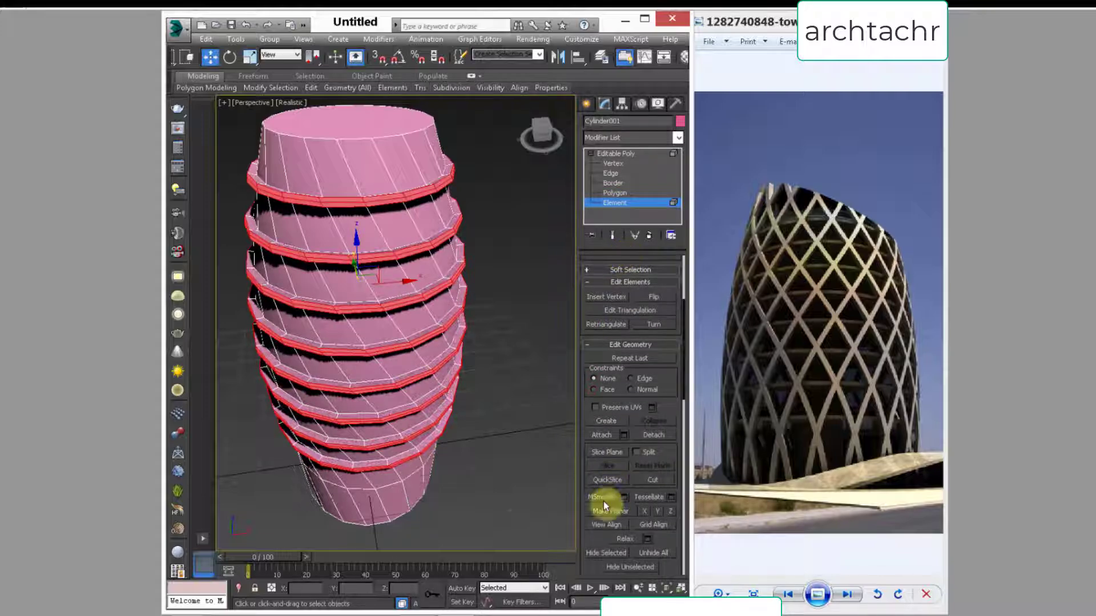
pyautogui.click(653, 554)
pyautogui.moveTo(426, 377)
pyautogui.keyDown('alt'); pyautogui.mouseDown(button='middle')
pyautogui.moveTo(446, 345)
pyautogui.moveTo(403, 348)
pyautogui.moveTo(412, 364)
pyautogui.mouseUp(button='middle'); pyautogui.keyUp('alt')
pyautogui.click(510, 392)
pyautogui.scroll(-4, 412, 364)
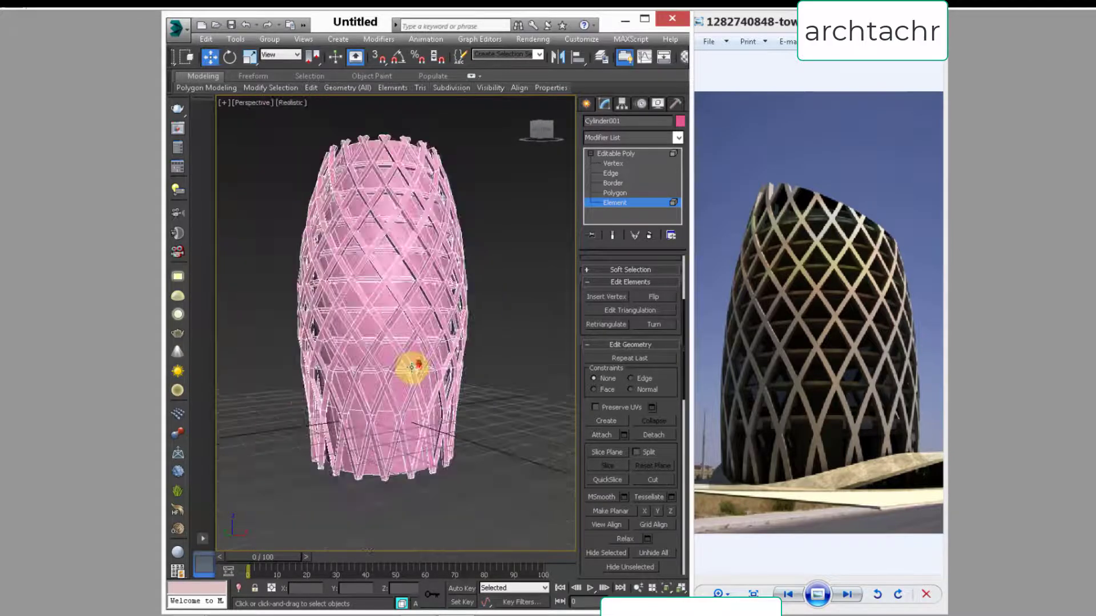
pyautogui.keyDown('alt'); pyautogui.moveTo(384, 435); pyautogui.dragTo(370, 418, button='middle'); pyautogui.keyUp('alt')
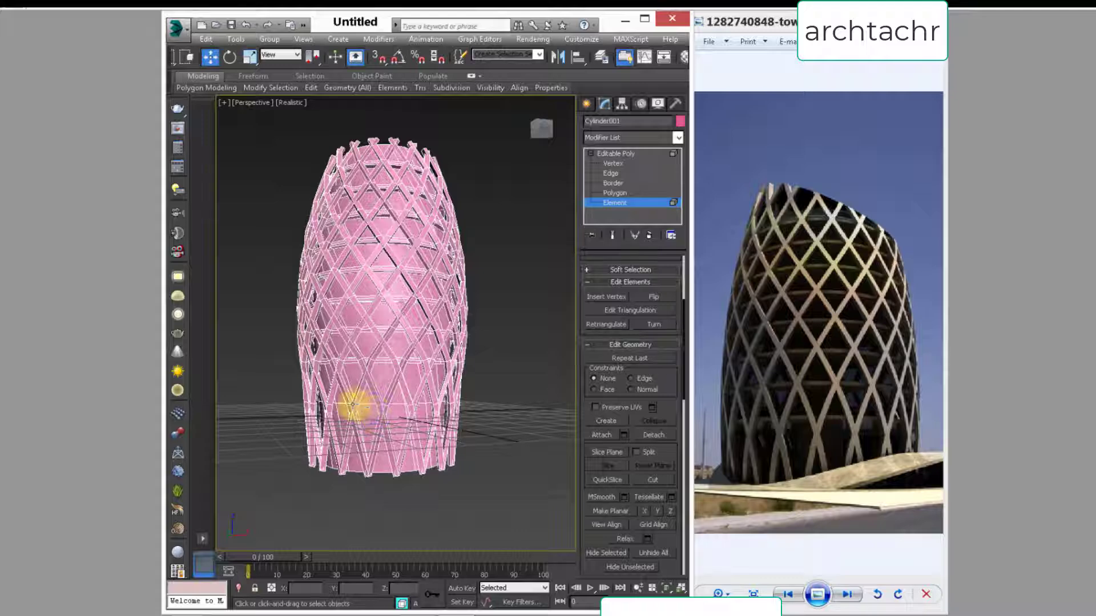
# Step: Select the core's horizontal edge loop just below the lowest extruded floor band
pyautogui.scroll(5, 366, 405)
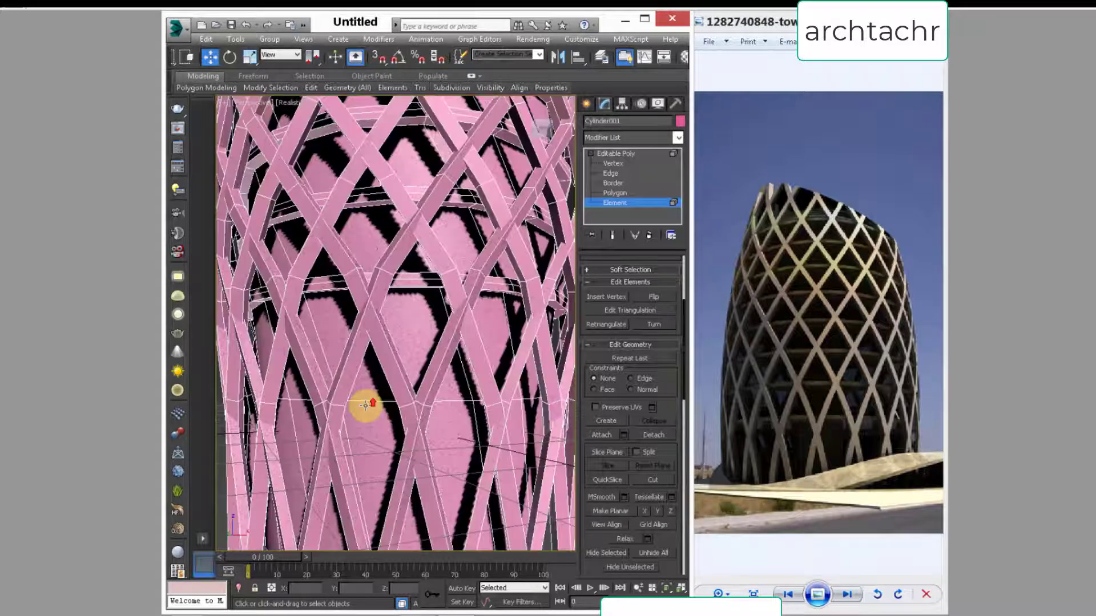
pyautogui.click(378, 403)
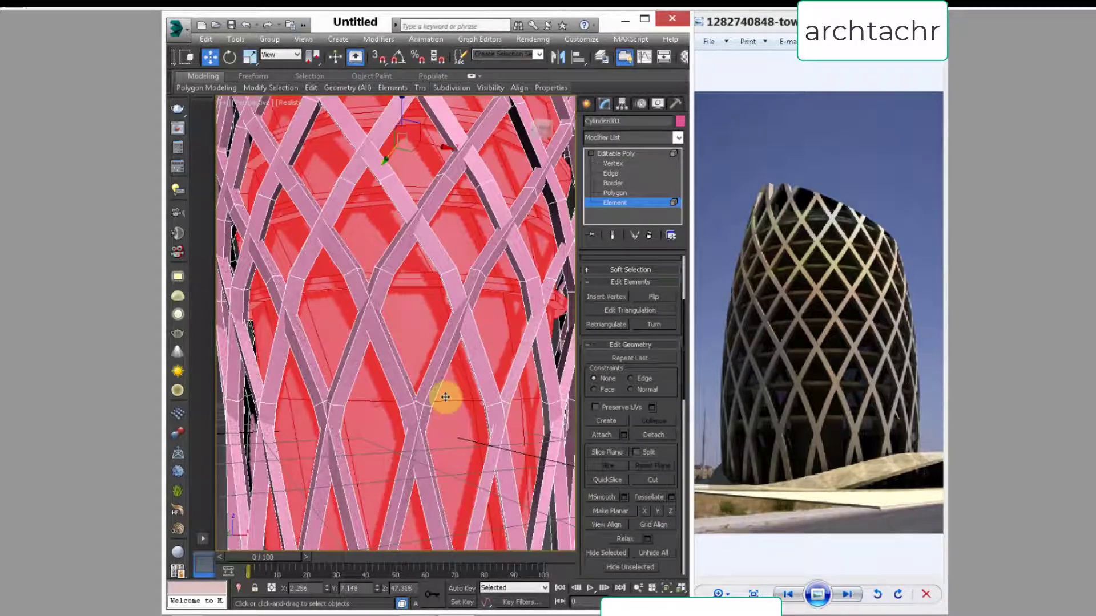
pyautogui.click(610, 172)
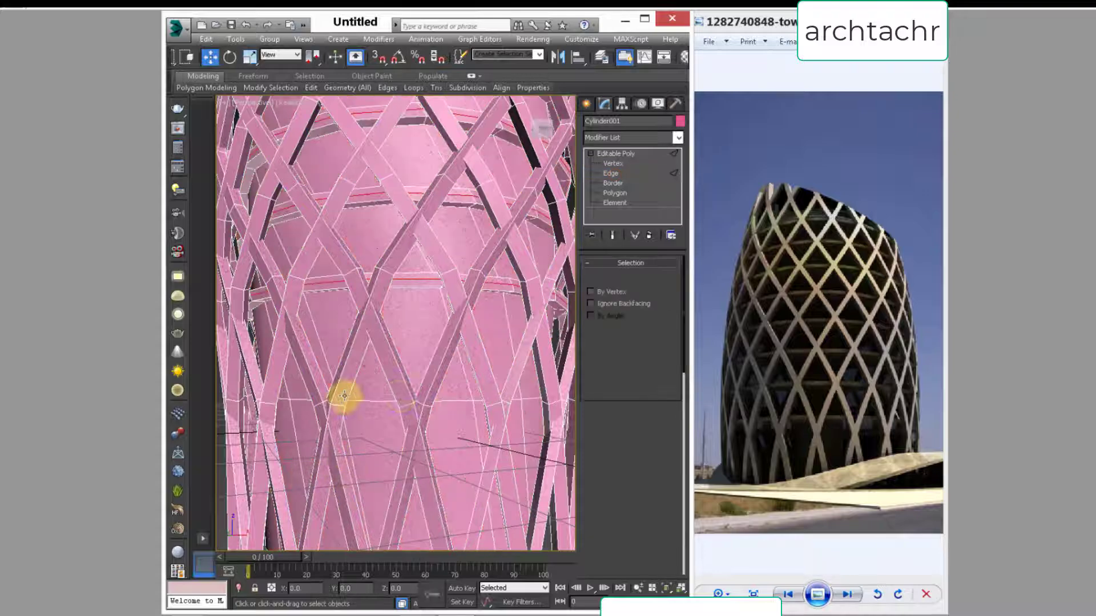
pyautogui.click(364, 401)
pyautogui.click(651, 341)
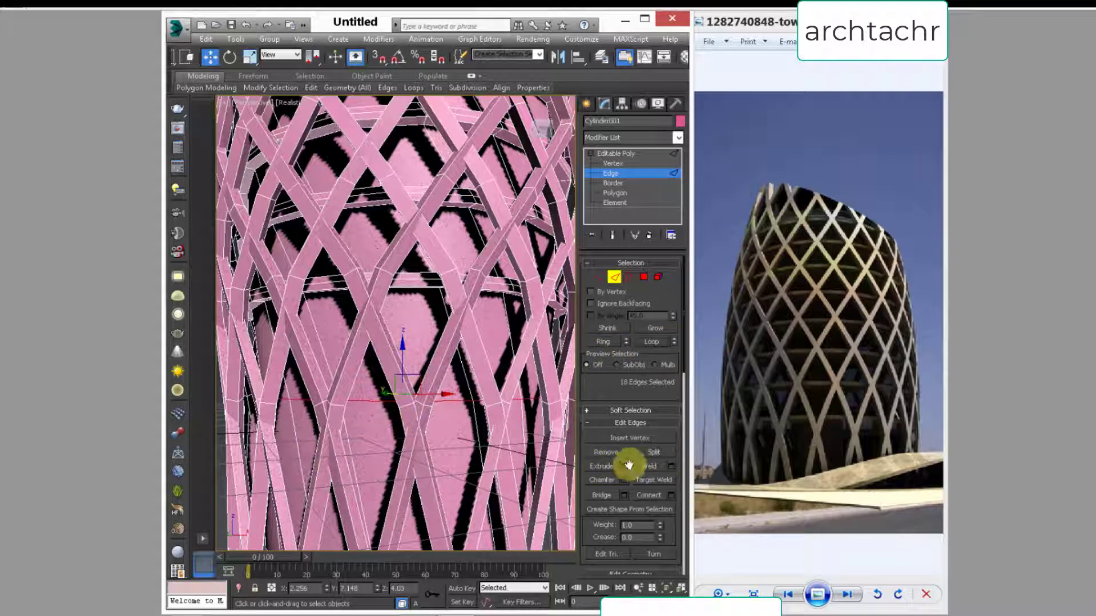
# Step: Extrude the lower edge loop of the core with a height of 0 and a width of 0.672 to form a thin band
pyautogui.click(410, 368)
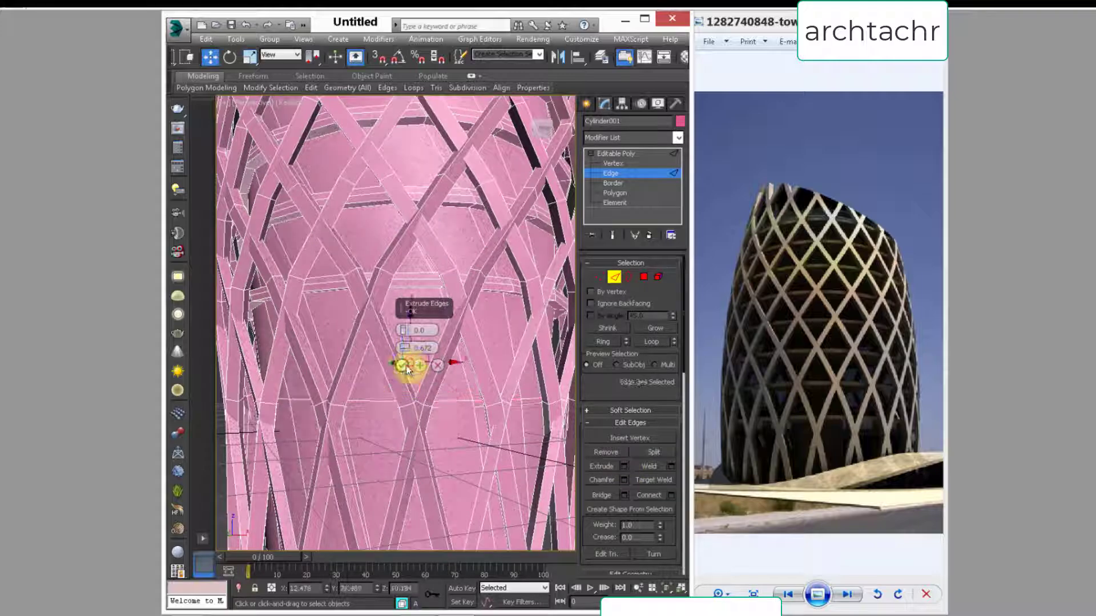
pyautogui.doubleClick(429, 404)
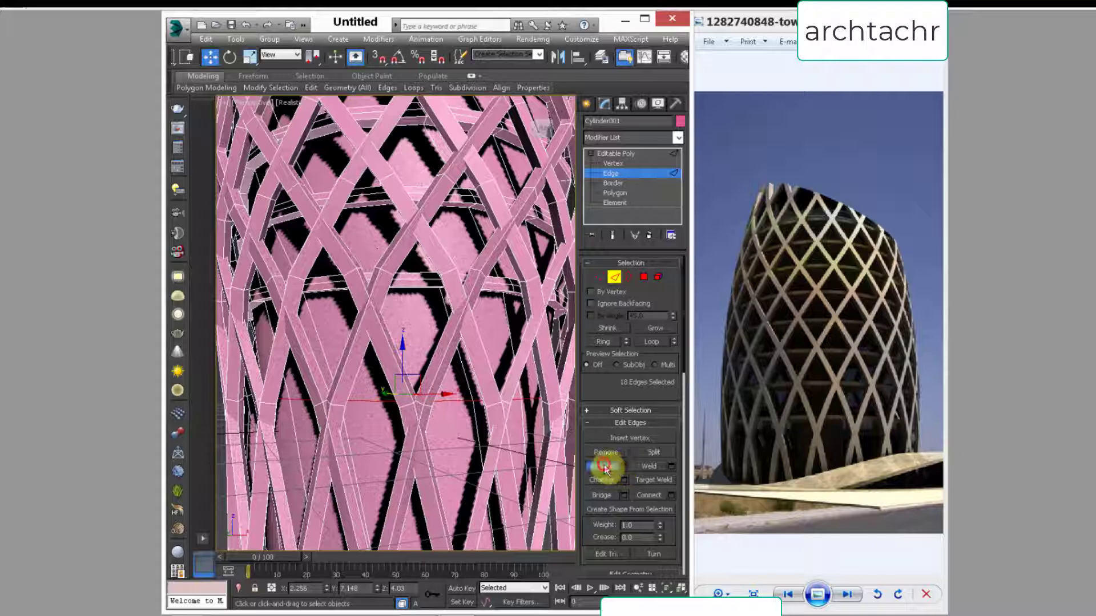
pyautogui.click(623, 467)
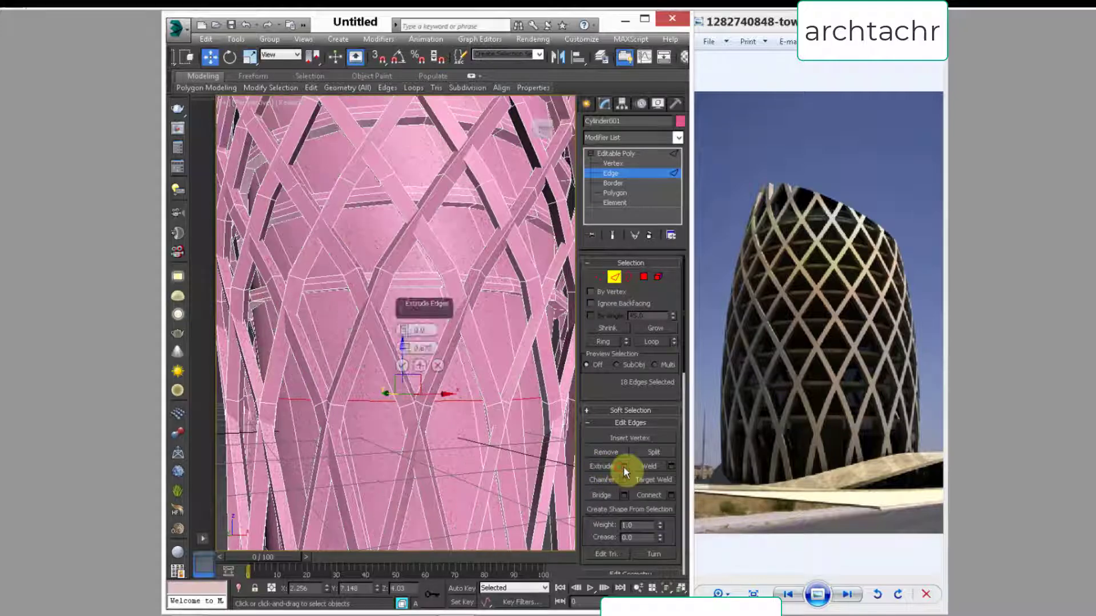
pyautogui.click(402, 365)
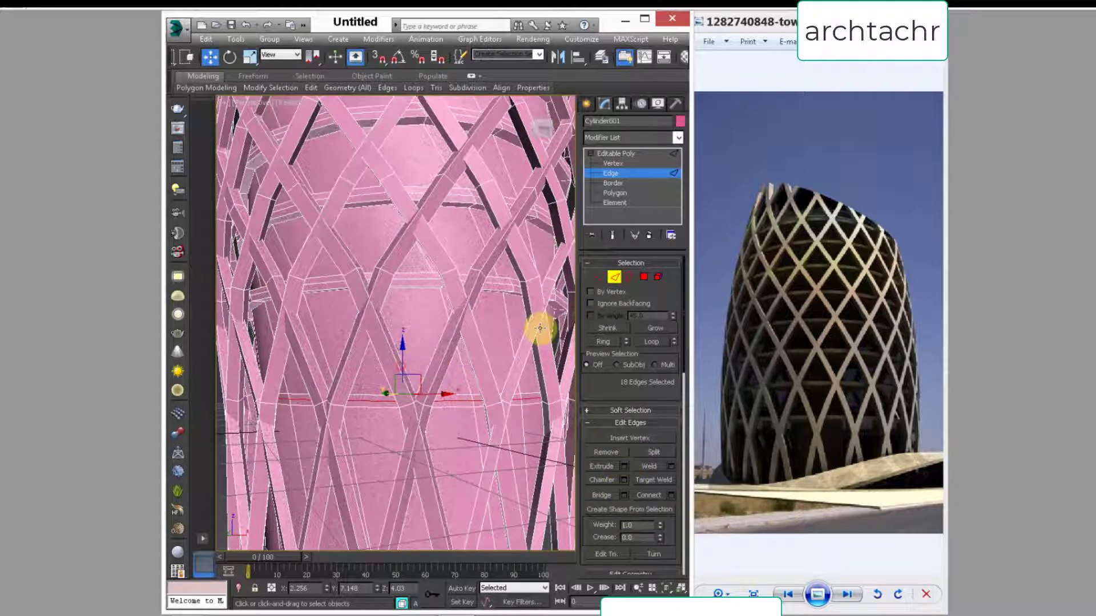
# Step: Extrude the polygons of the new lower band by a height of 1.705 and clear the polygon selection
pyautogui.keyDown('ctrl'); pyautogui.click(643, 277); pyautogui.keyUp('ctrl')
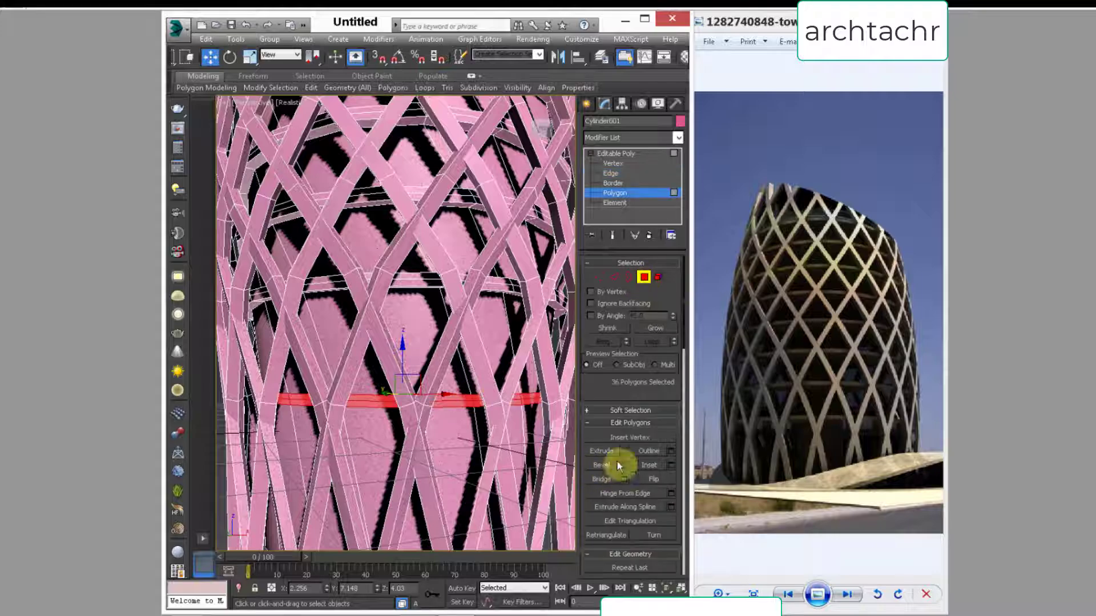
pyautogui.click(624, 451)
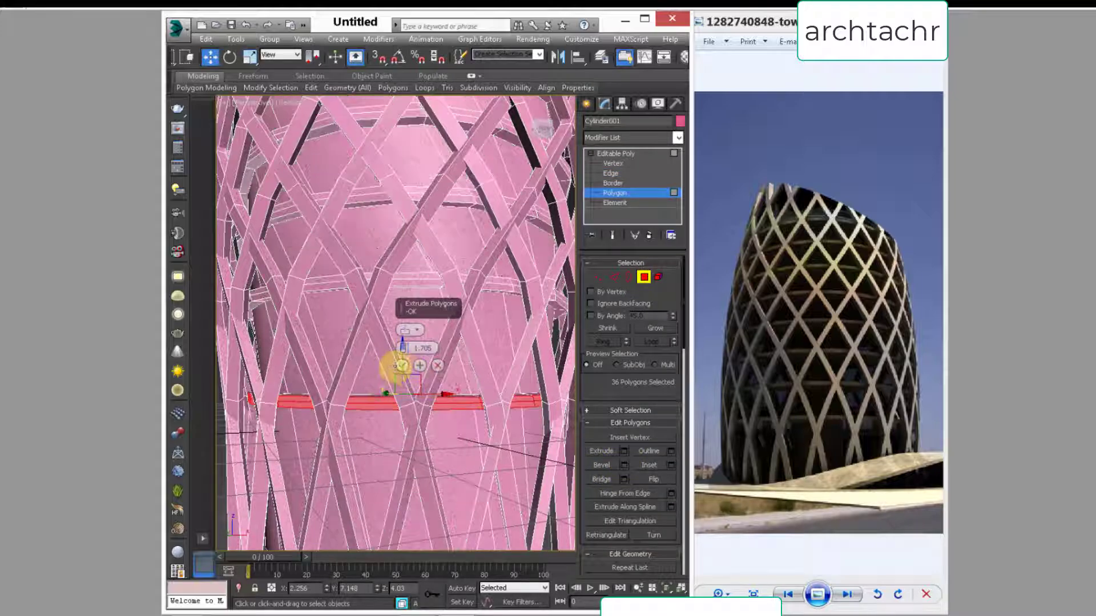
pyautogui.click(402, 365)
pyautogui.keyDown('alt'); pyautogui.moveTo(411, 391); pyautogui.dragTo(424, 361, button='middle'); pyautogui.keyUp('alt')
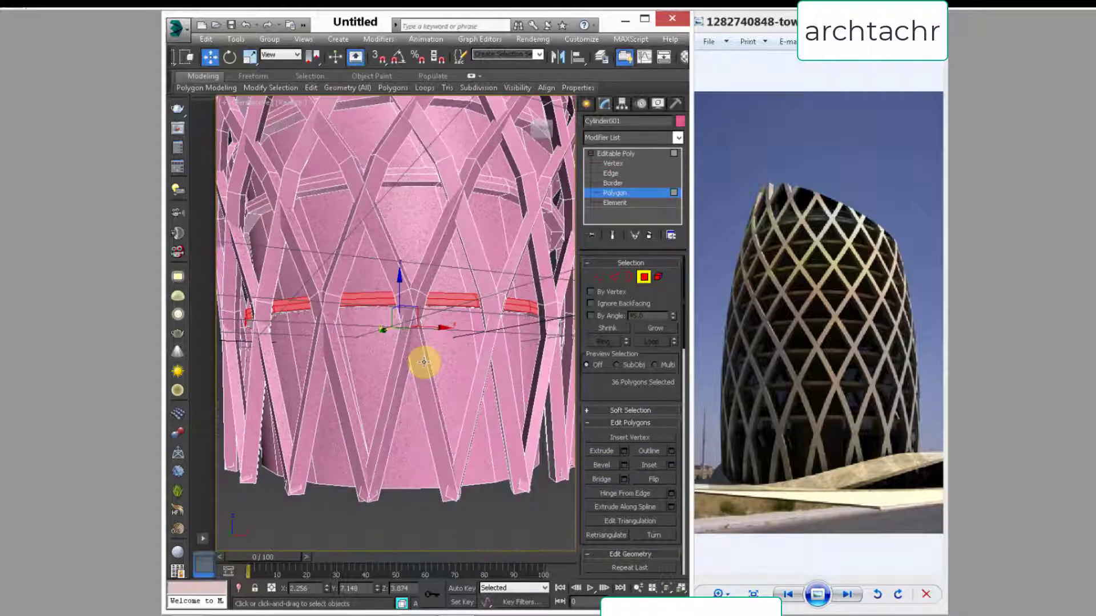
pyautogui.scroll(-6, 424, 361)
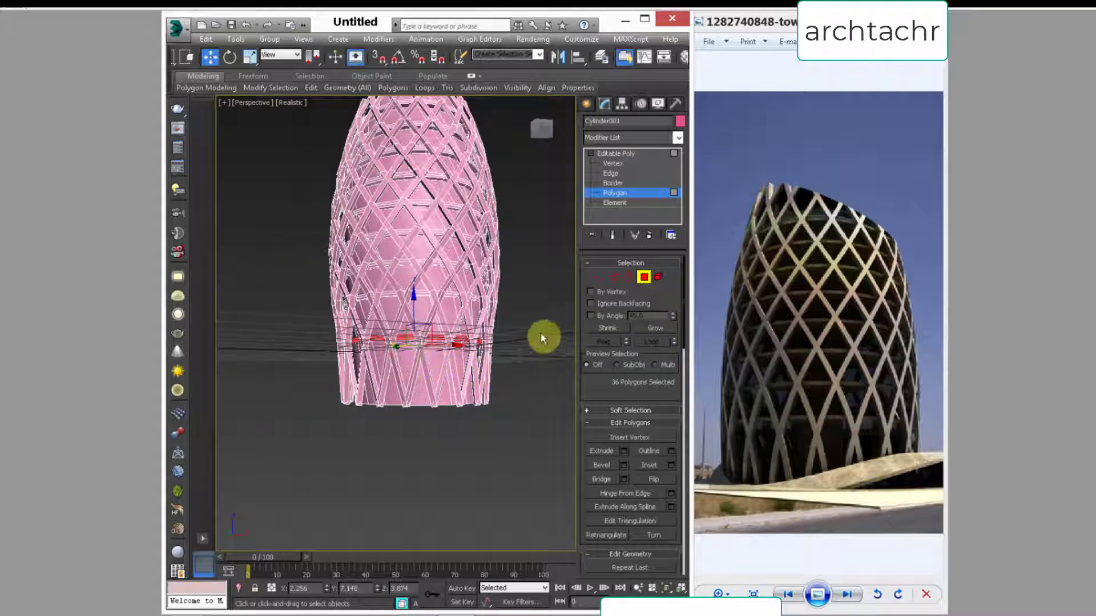
pyautogui.click(540, 337)
pyautogui.keyDown('alt'); pyautogui.moveTo(440, 252); pyautogui.dragTo(416, 314, button='middle'); pyautogui.keyUp('alt')
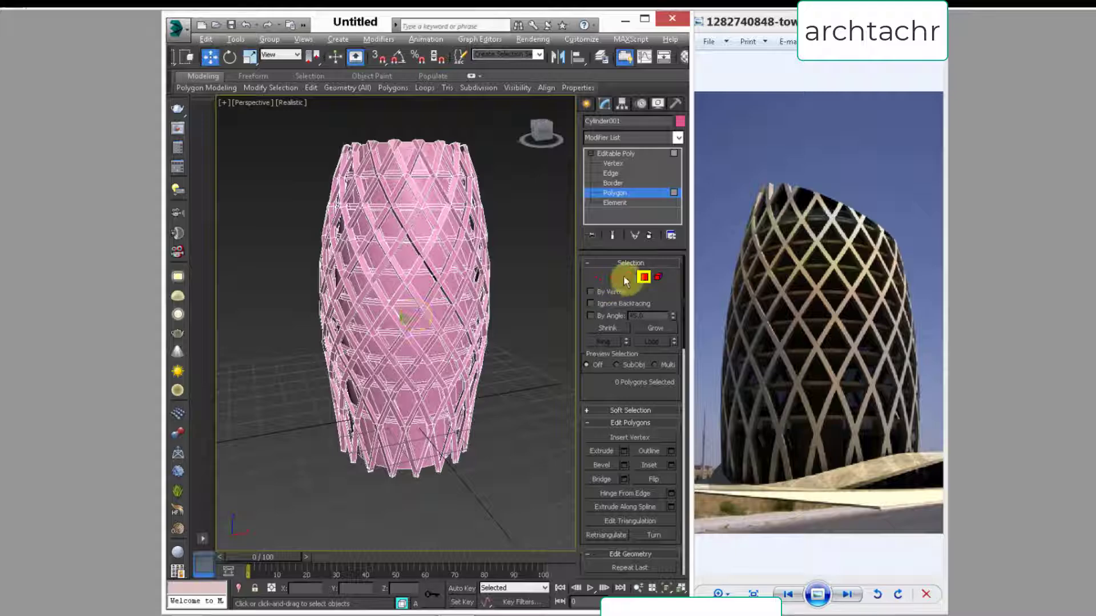
# Step: Activate a slice plane on the tower mesh at edge level and raise it close to the tower's top
pyautogui.click(642, 277)
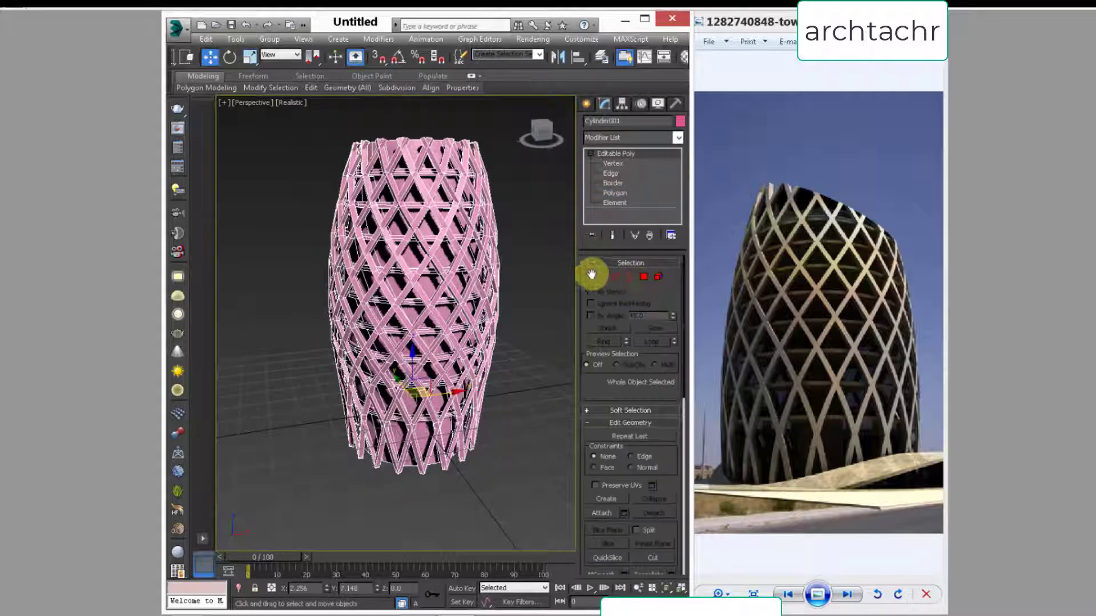
pyautogui.click(615, 276)
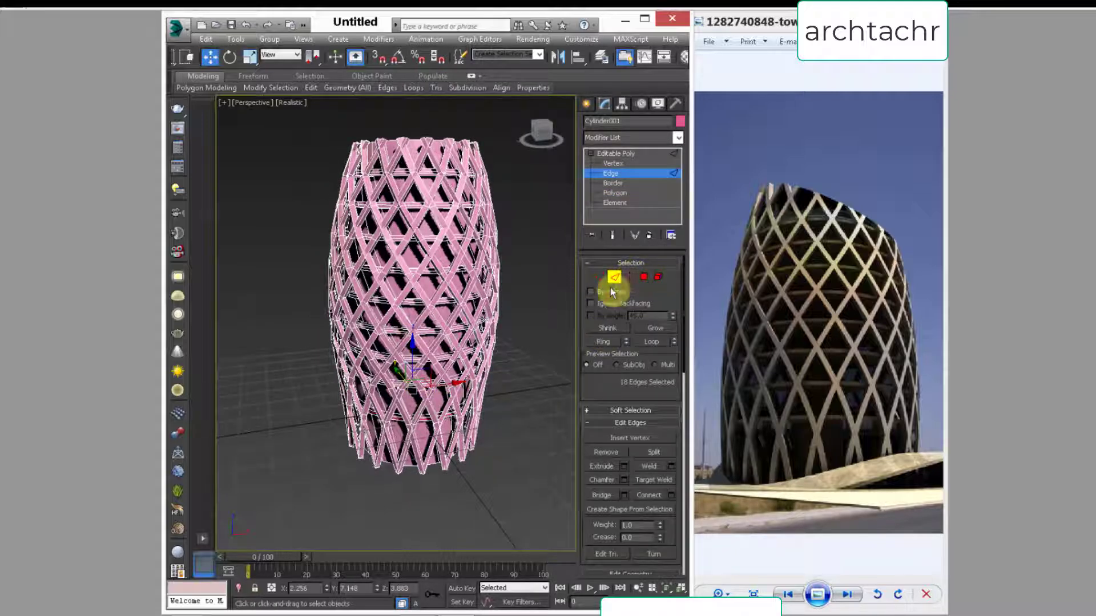
pyautogui.moveTo(663, 294); pyautogui.dragTo(661, 146)
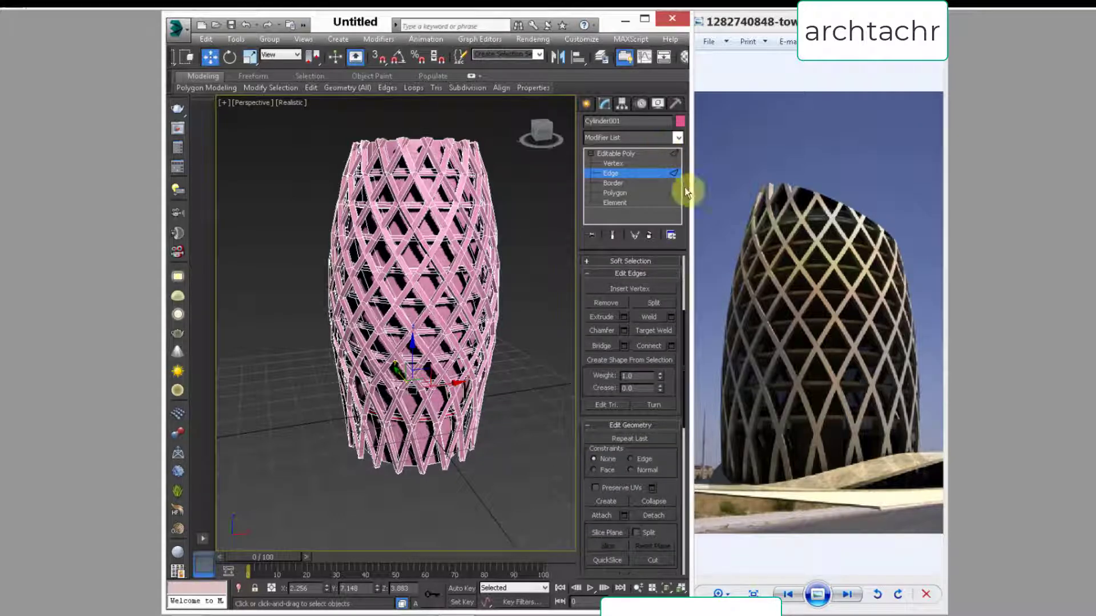
pyautogui.moveTo(661, 454); pyautogui.dragTo(669, 346)
pyautogui.click(606, 426)
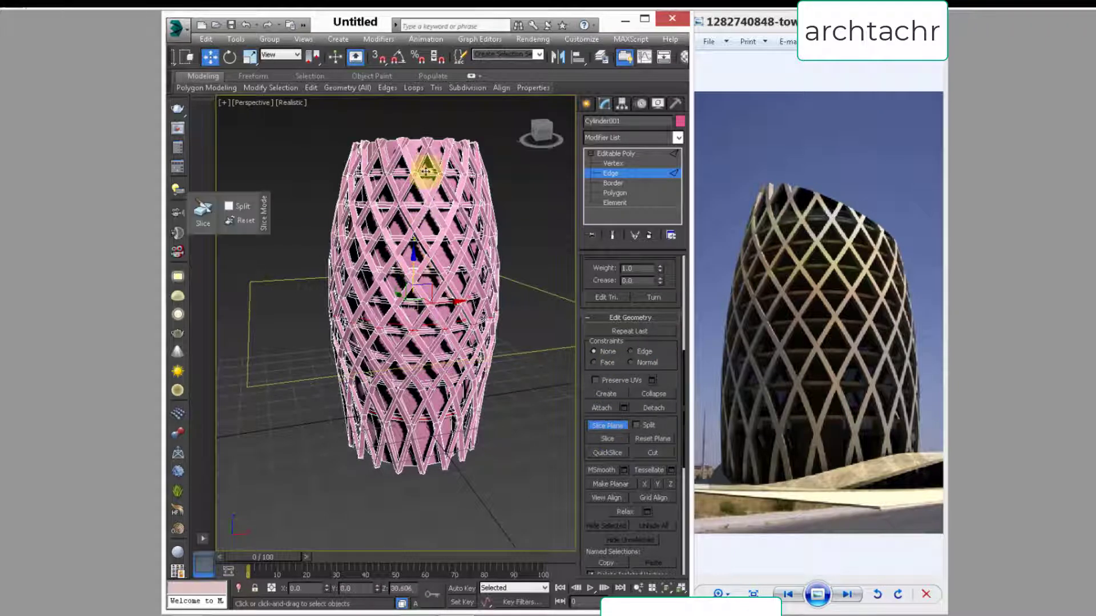
pyautogui.moveTo(427, 170); pyautogui.dragTo(428, 127)
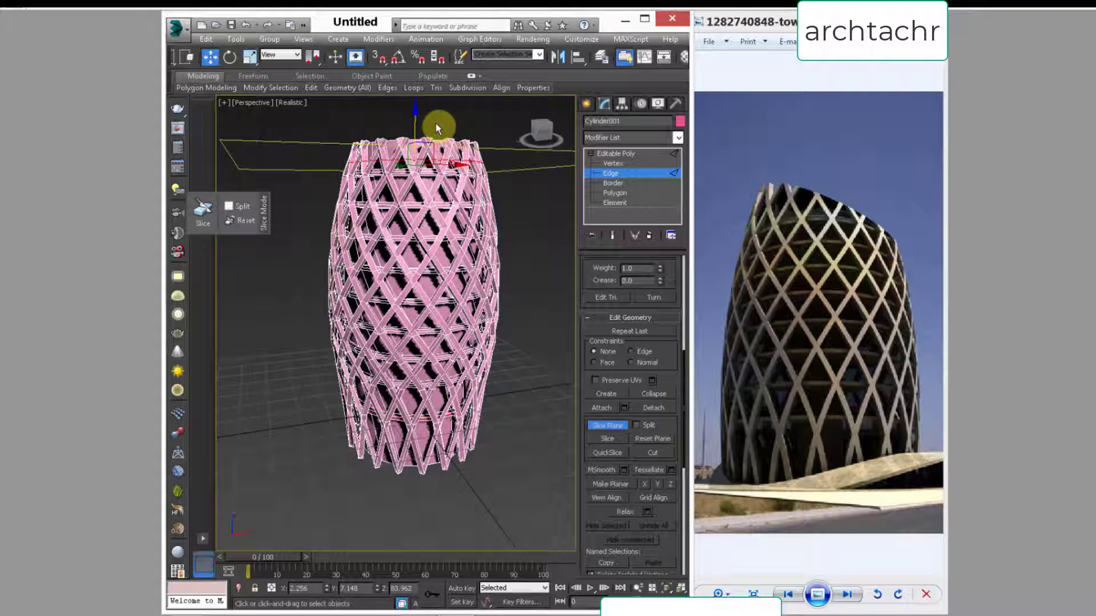
# Step: Tilt the slice plane in the Front view to slope down toward the +X side and place it at a Z height of about 83.3
pyautogui.press('f')
pyautogui.scroll(-5, 375, 215)
pyautogui.moveTo(382, 246); pyautogui.dragTo(422, 267, button='middle')
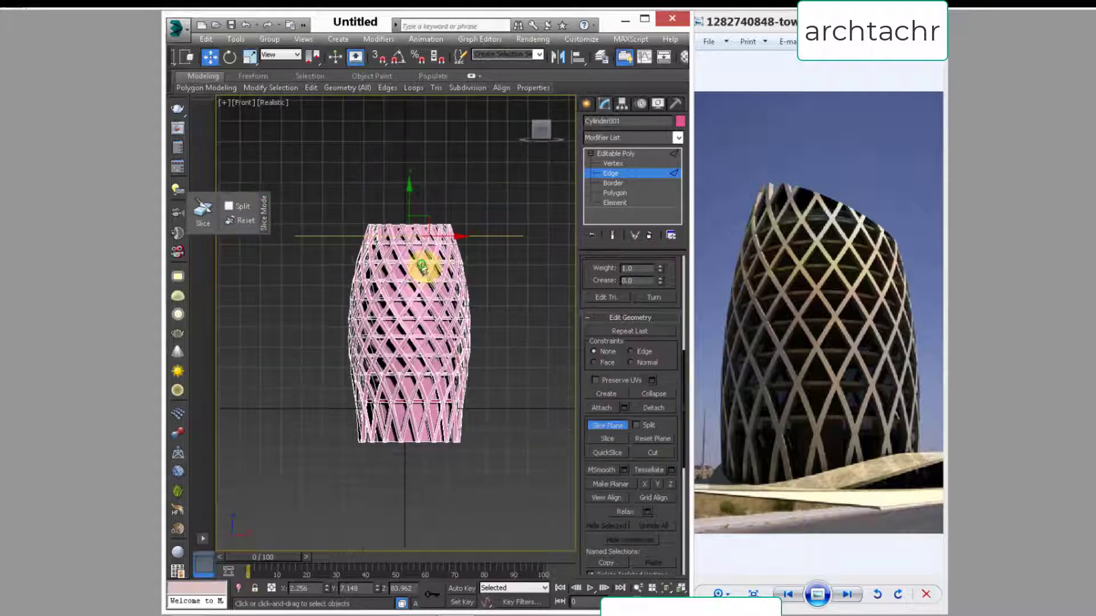
pyautogui.press('e')
pyautogui.moveTo(447, 211); pyautogui.dragTo(455, 241)
pyautogui.press('w')
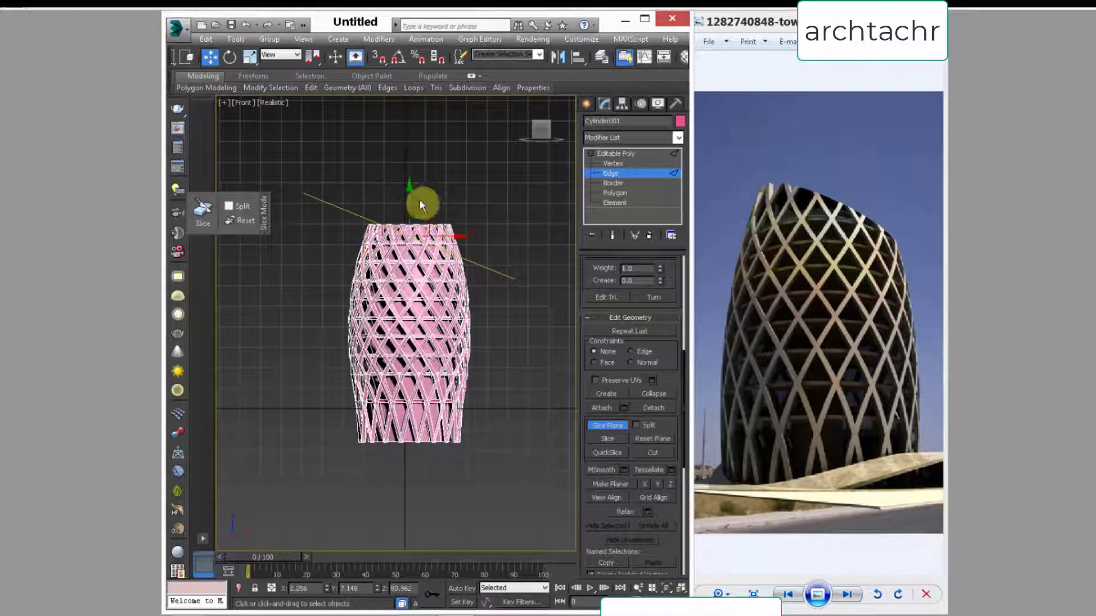
pyautogui.moveTo(410, 192)
pyautogui.mouseDown()
pyautogui.moveTo(411, 210)
pyautogui.moveTo(440, 210)
pyautogui.moveTo(438, 196)
pyautogui.moveTo(409, 195)
pyautogui.mouseUp()
pyautogui.press('e')
pyautogui.press('w')
pyautogui.click(407, 205)
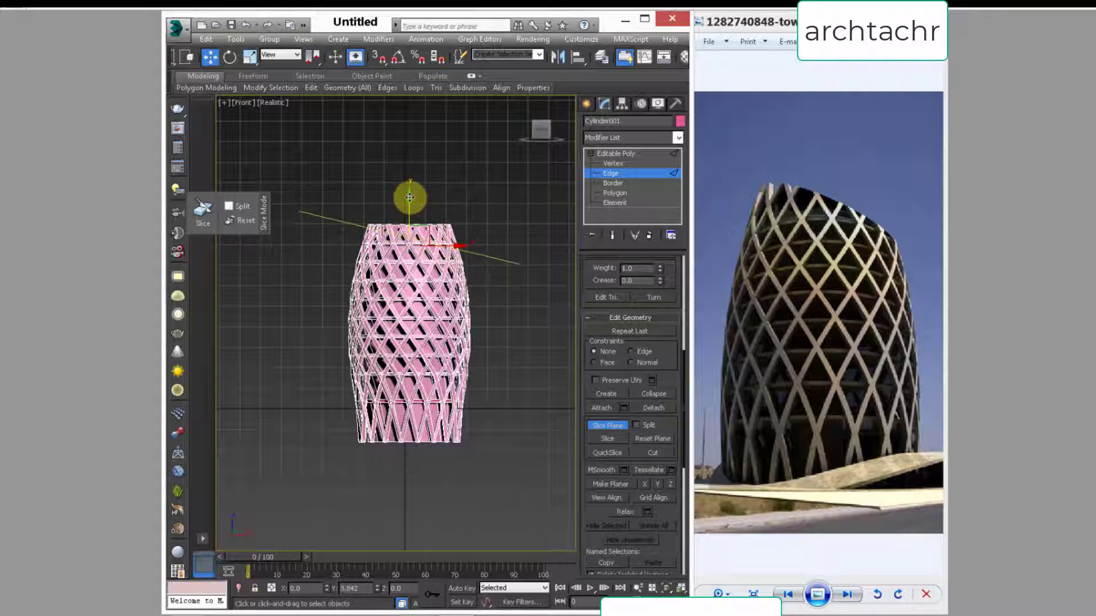
# Step: Slice the whole tower mesh along the slanted plane with Split enabled and leave slice plane mode
pyautogui.scroll(4, 426, 293)
pyautogui.scroll(1, 417, 214)
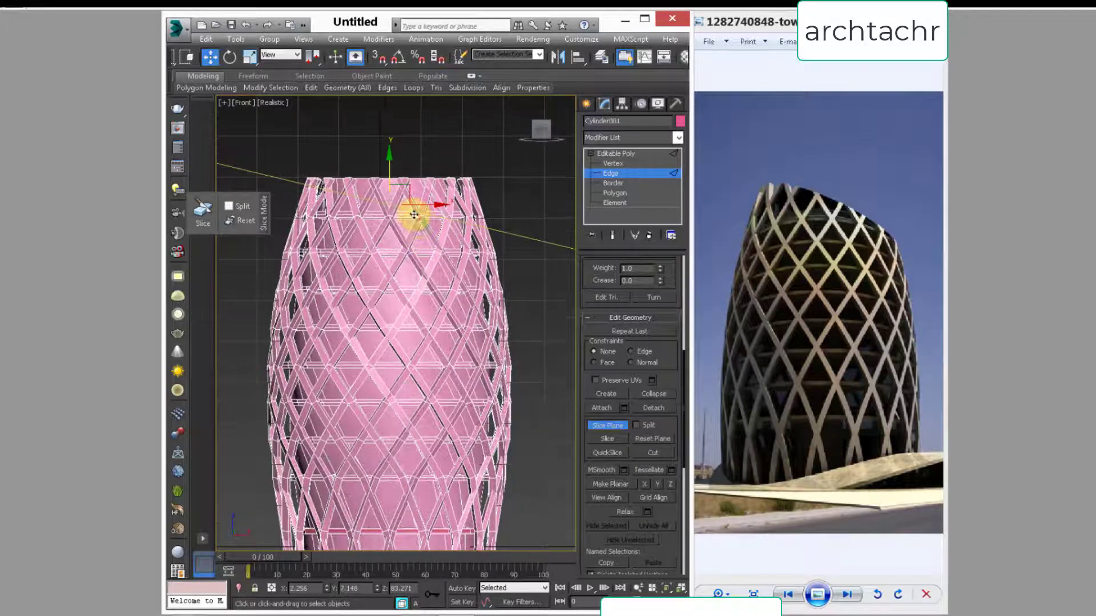
pyautogui.scroll(2, 413, 214)
pyautogui.click(635, 425)
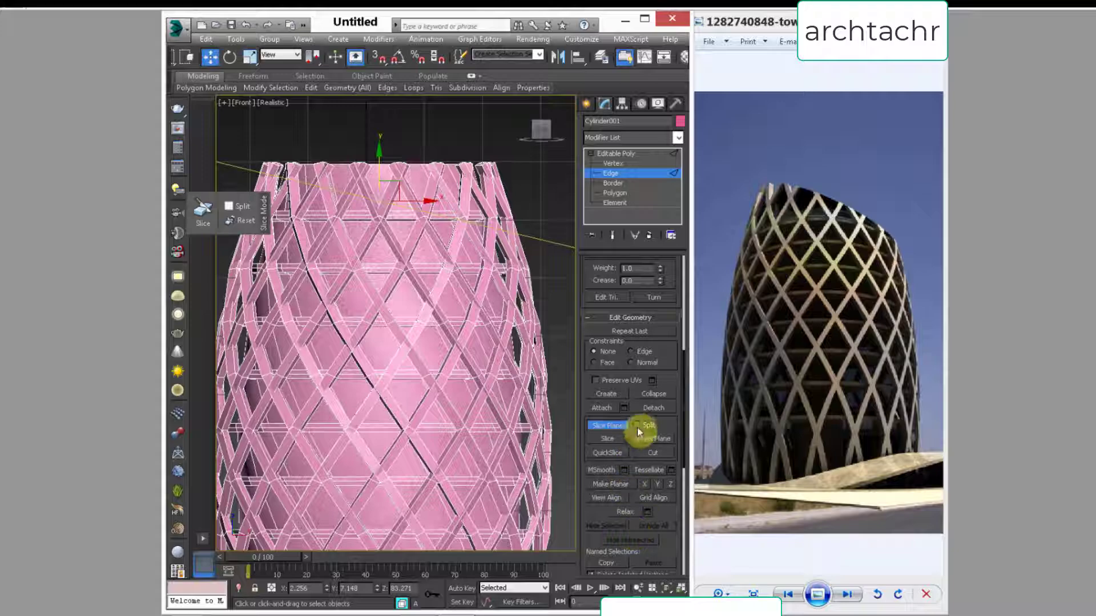
pyautogui.click(606, 440)
pyautogui.click(607, 426)
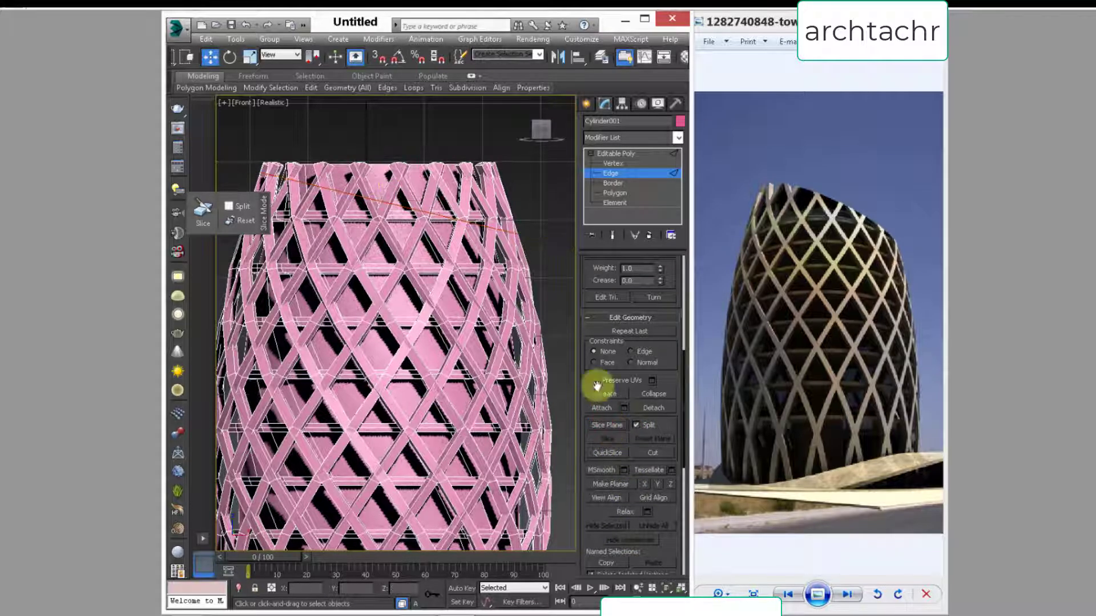
# Step: Switch to element level and select all lattice and core elements below the slanted cut
pyautogui.click(622, 202)
pyautogui.scroll(-5, 422, 160)
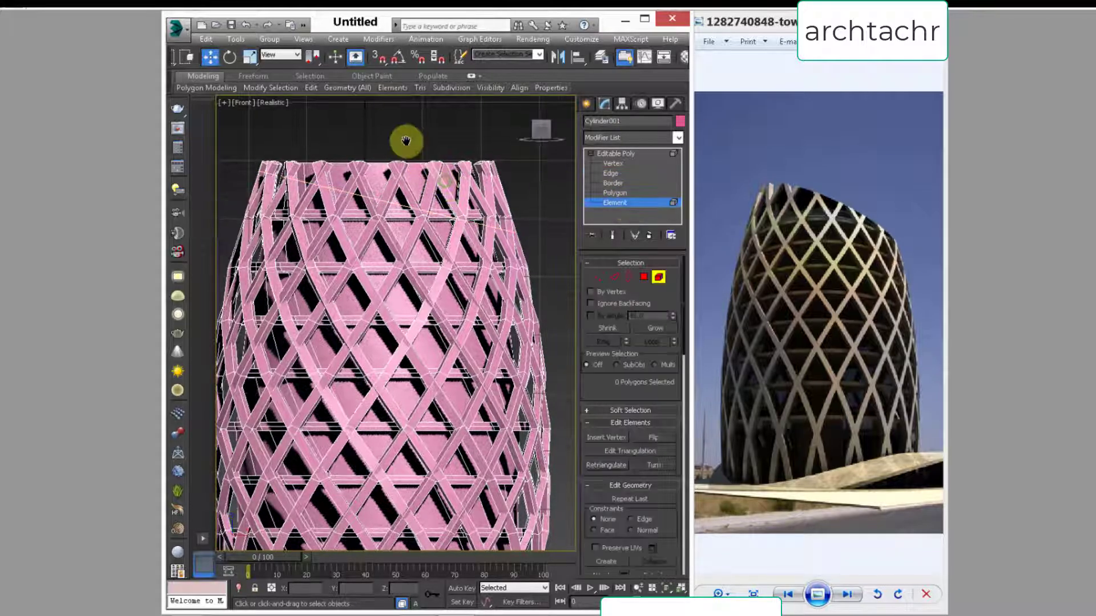
pyautogui.moveTo(250, 205); pyautogui.dragTo(251, 203)
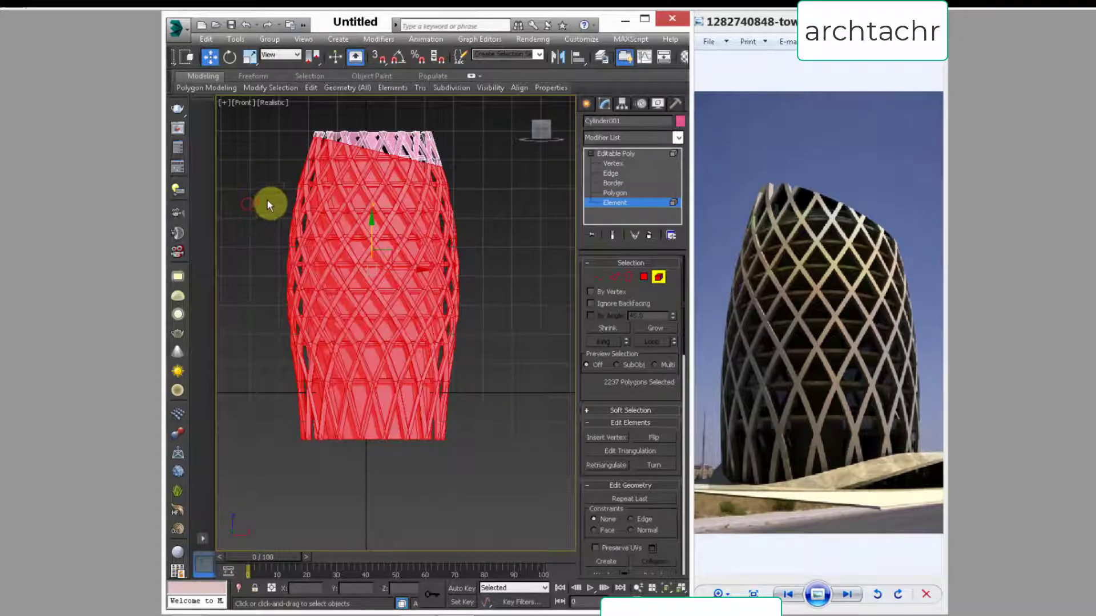
pyautogui.moveTo(267, 203); pyautogui.dragTo(276, 288, button='middle')
pyautogui.scroll(2, 286, 288)
pyautogui.moveTo(303, 240); pyautogui.dragTo(214, 266, button='middle')
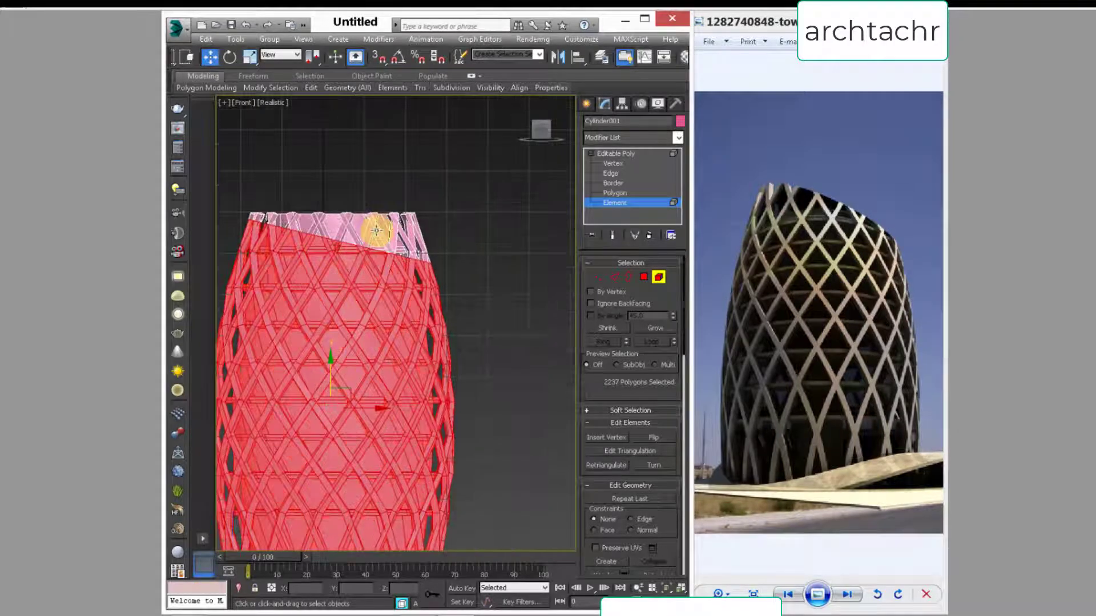
pyautogui.scroll(4, 377, 230)
pyautogui.click(377, 230)
pyautogui.click(412, 216)
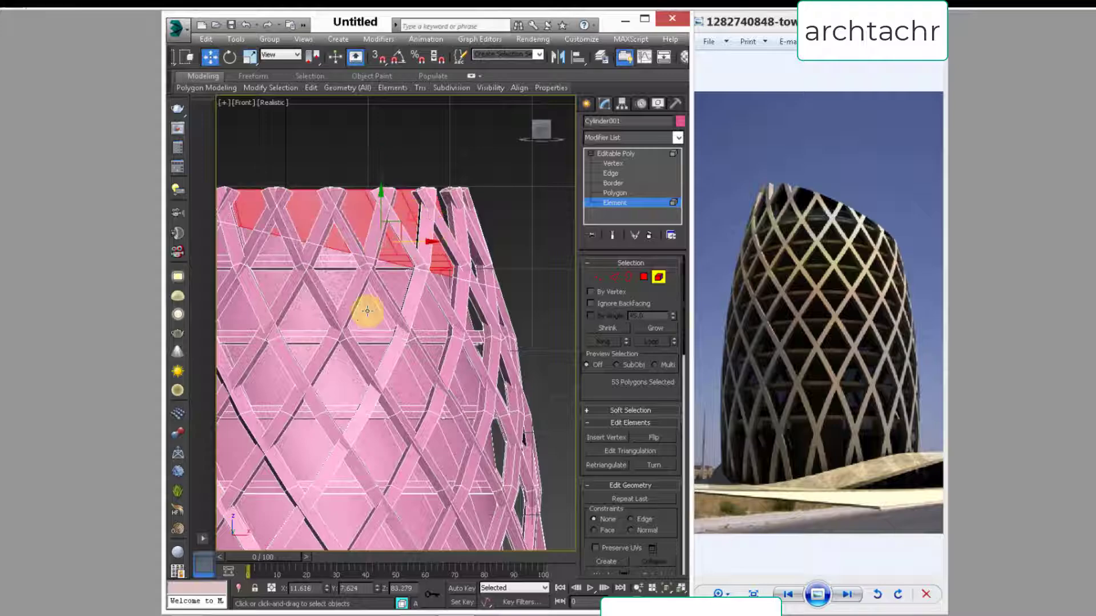
pyautogui.moveTo(367, 312); pyautogui.dragTo(407, 273, button='middle')
pyautogui.scroll(-4, 407, 273)
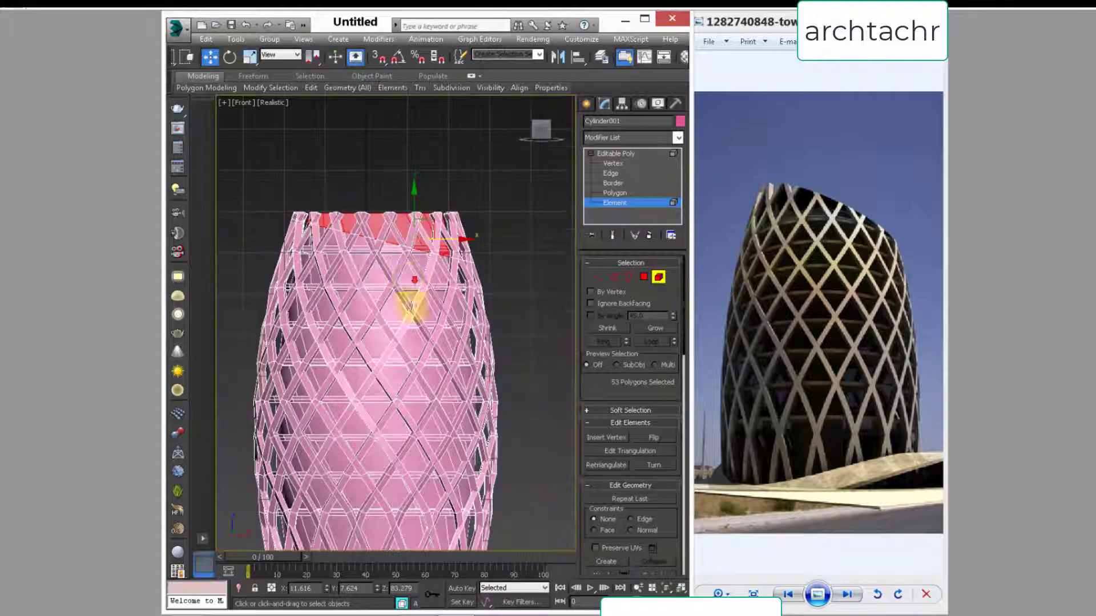
pyautogui.scroll(-1, 451, 405)
# Step: Reselect the elements below the slanted cut, invert the selection and delete the pieces above the cut
pyautogui.click(355, 404)
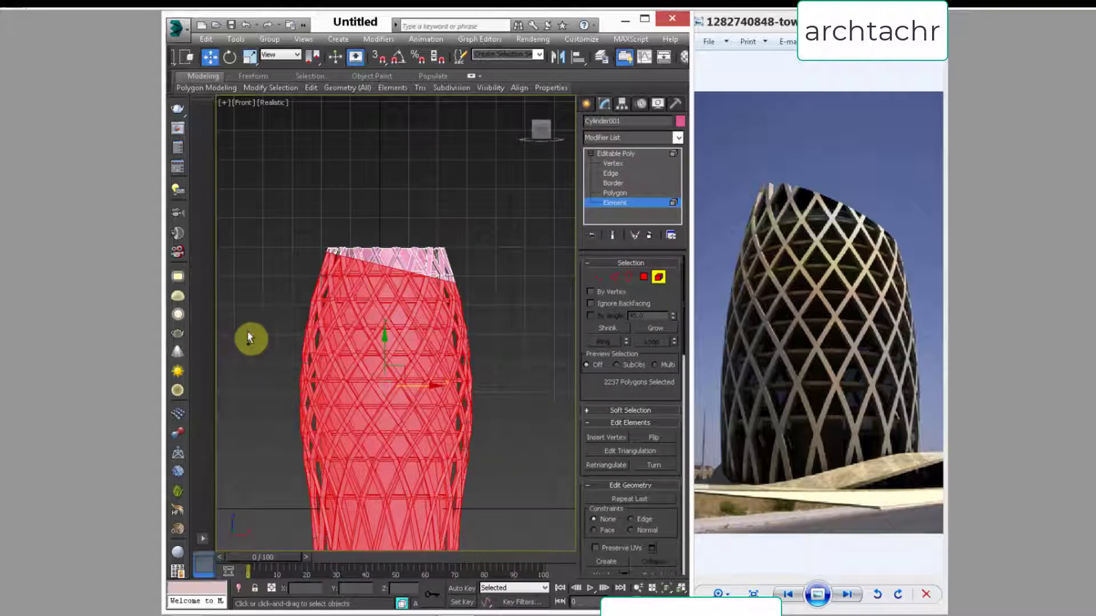
pyautogui.hotkey('ctrl', 'i')
pyautogui.press('Delete')
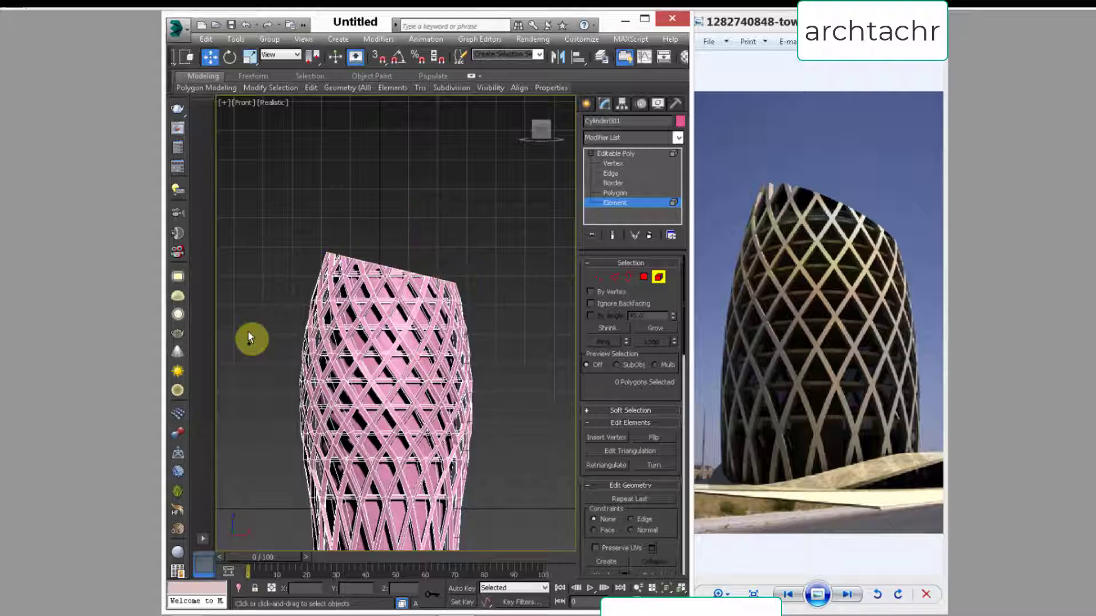
# Step: Select the core's open slanted top border in the Perspective view and cap it
pyautogui.click(627, 278)
pyautogui.moveTo(403, 338); pyautogui.dragTo(372, 337, button='middle')
pyautogui.press('p')
pyautogui.click(407, 367)
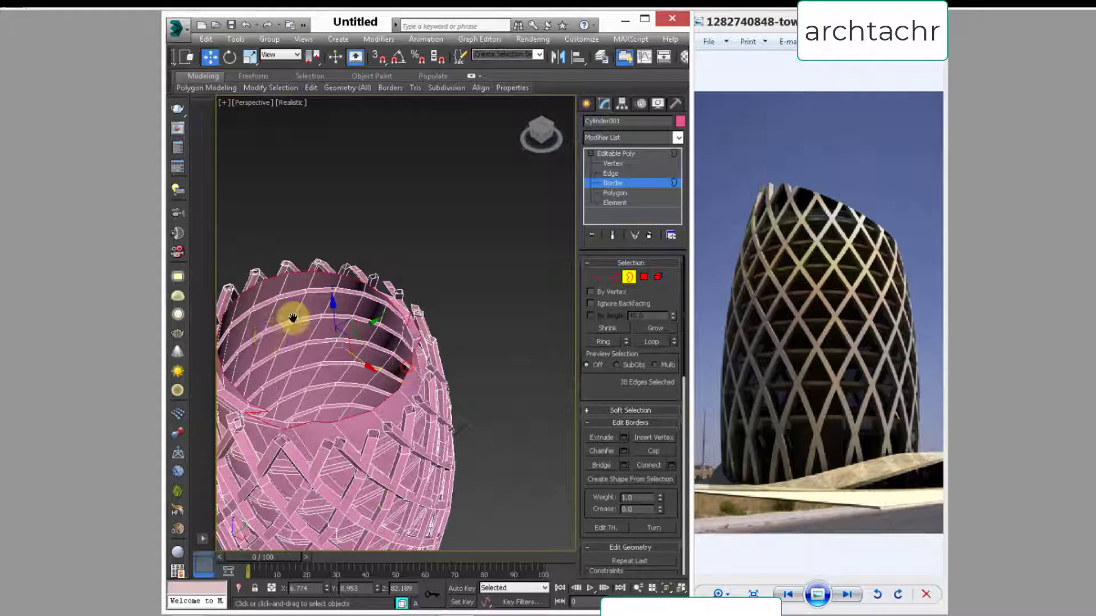
pyautogui.moveTo(292, 318); pyautogui.dragTo(371, 263, button='middle')
pyautogui.click(657, 455)
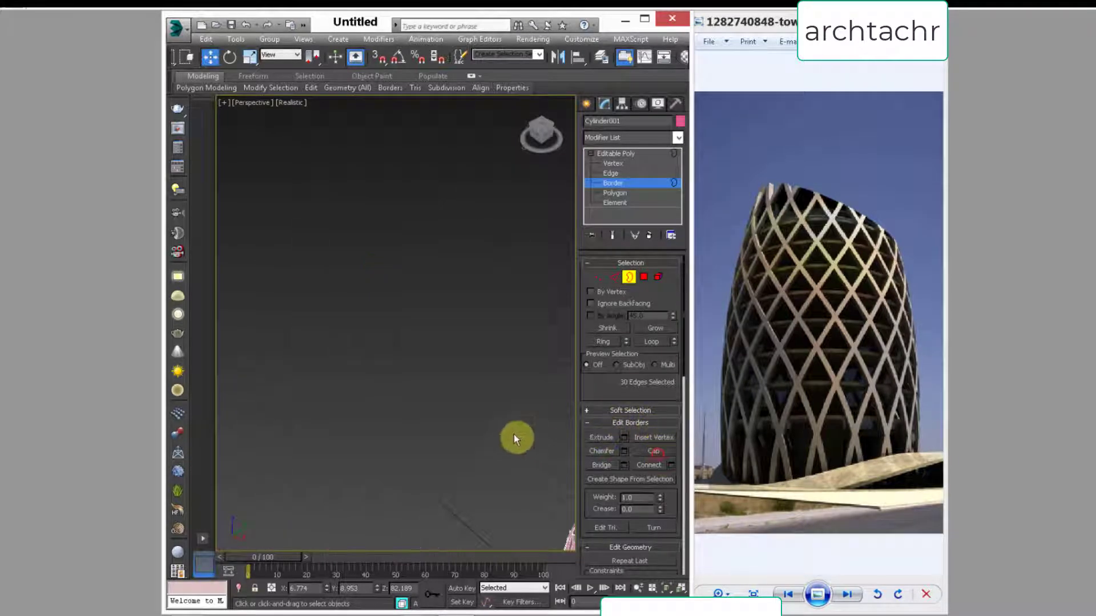
pyautogui.moveTo(514, 438); pyautogui.dragTo(350, 318, button='middle')
pyautogui.hotkey('ctrl', 'z')
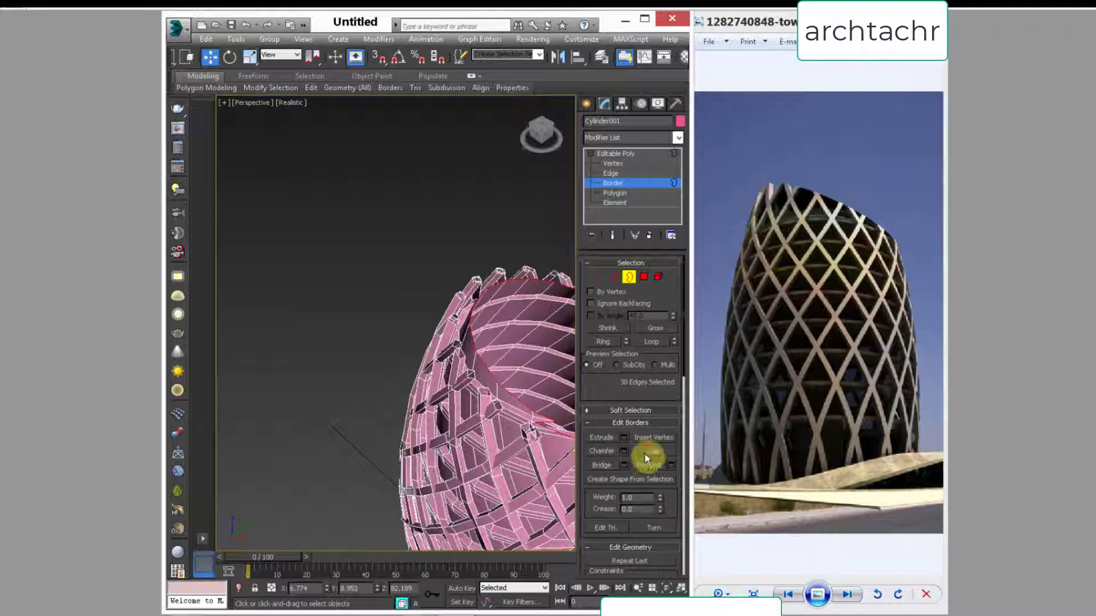
pyautogui.click(654, 452)
# Step: Examine the capped slanted top and the overall tower from several angles, clearing the border selection
pyautogui.moveTo(521, 423); pyautogui.dragTo(428, 379, button='middle')
pyautogui.scroll(5, 430, 382)
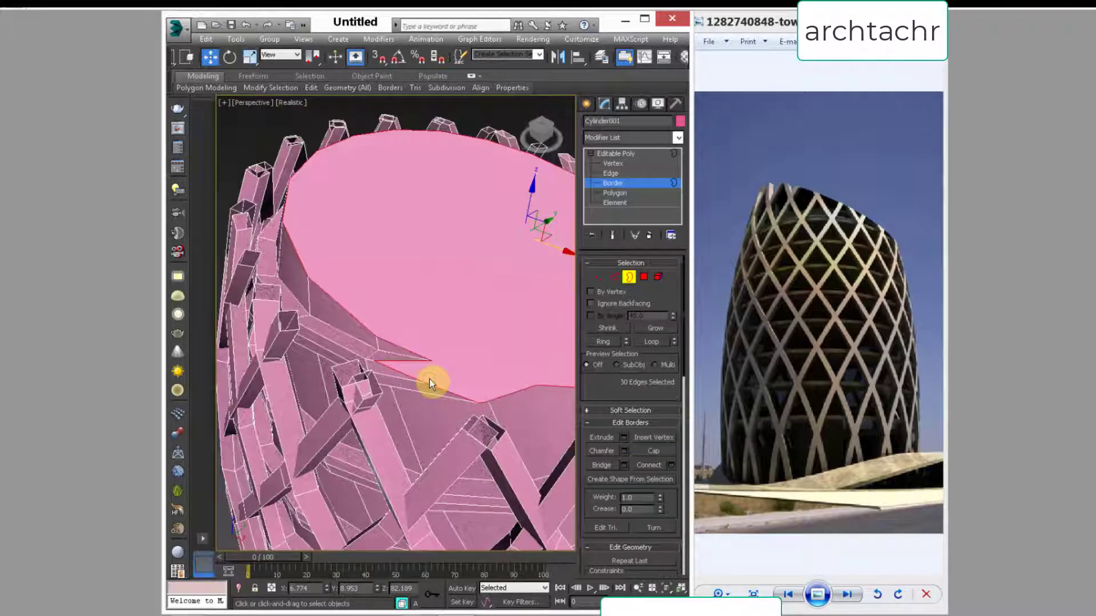
pyautogui.scroll(-5, 430, 381)
pyautogui.keyDown('alt'); pyautogui.moveTo(401, 340); pyautogui.dragTo(355, 203, button='middle'); pyautogui.keyUp('alt')
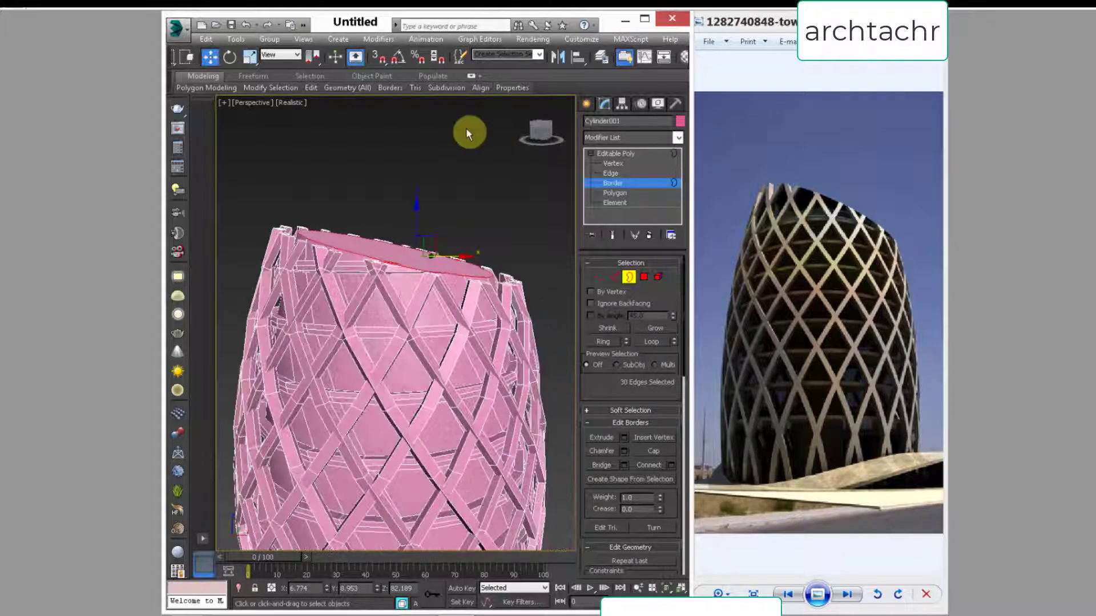
pyautogui.click(467, 130)
pyautogui.moveTo(395, 319)
pyautogui.keyDown('alt'); pyautogui.mouseDown(button='middle')
pyautogui.moveTo(427, 296)
pyautogui.moveTo(412, 354)
pyautogui.moveTo(409, 309)
pyautogui.mouseUp(button='middle'); pyautogui.keyUp('alt')
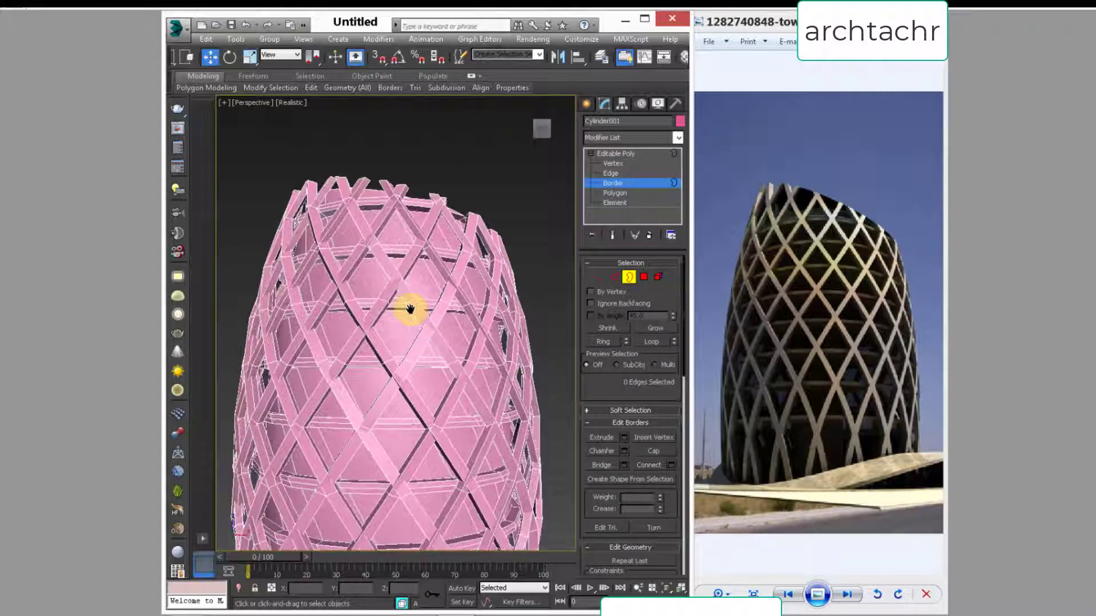
pyautogui.moveTo(412, 355); pyautogui.dragTo(377, 350, button='middle')
pyautogui.scroll(-5, 412, 323)
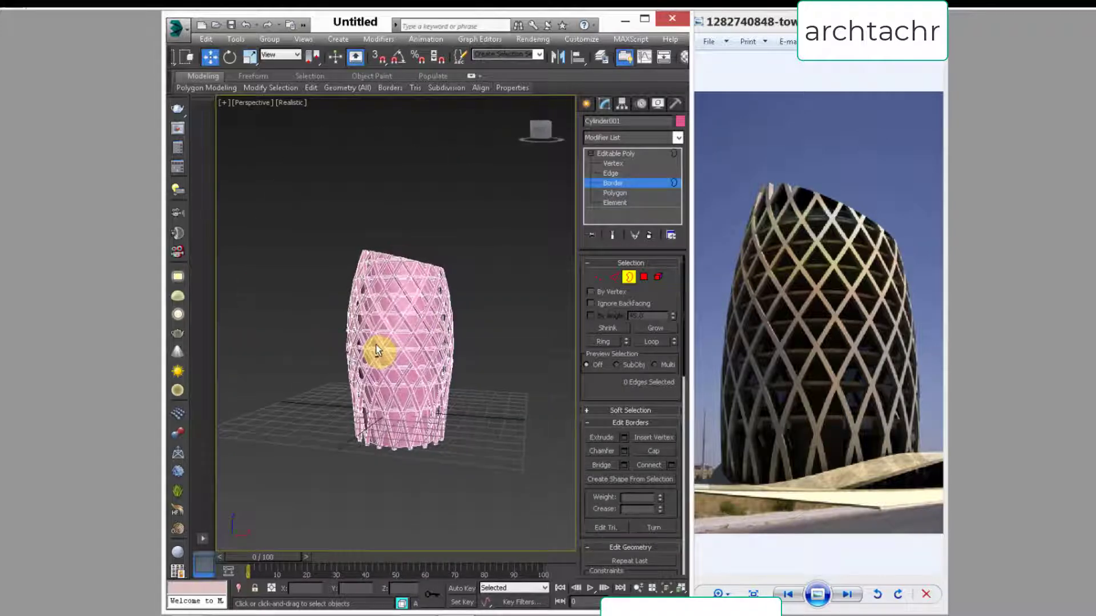